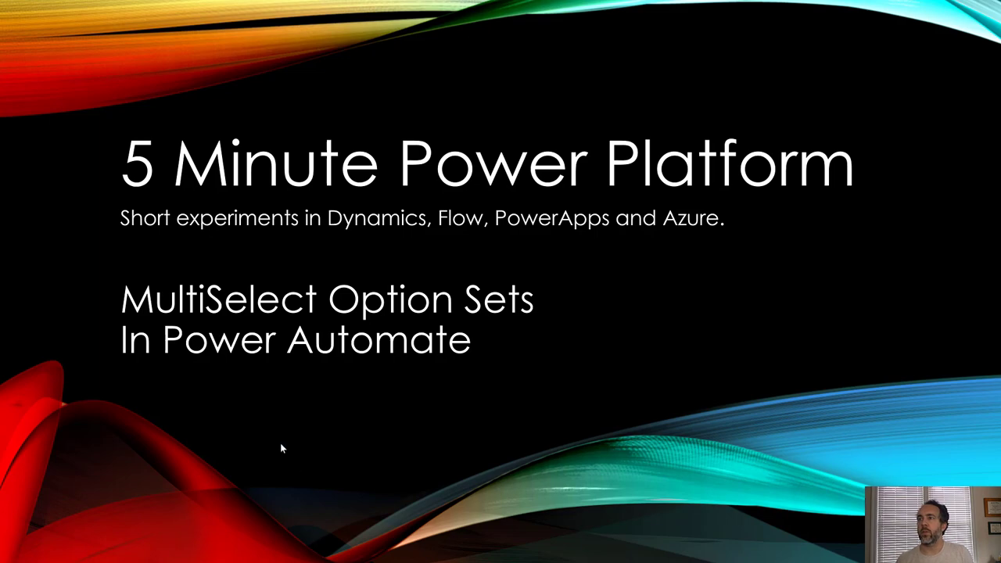
Step: Switch to the Pizza app, create a pizza record called Name with the toppings Pepperoni and Olives, and save it
key(alt+Tab)
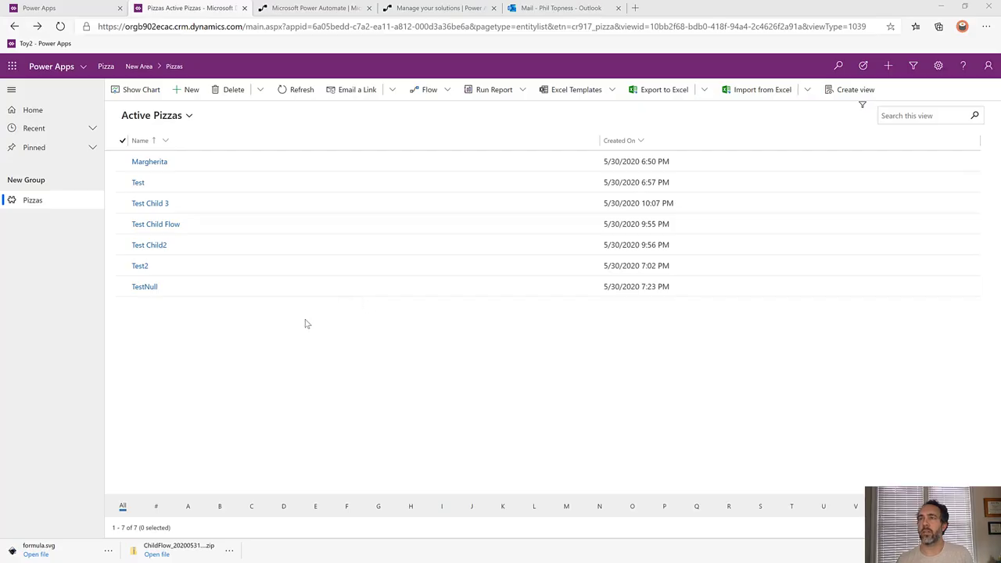
click(188, 91)
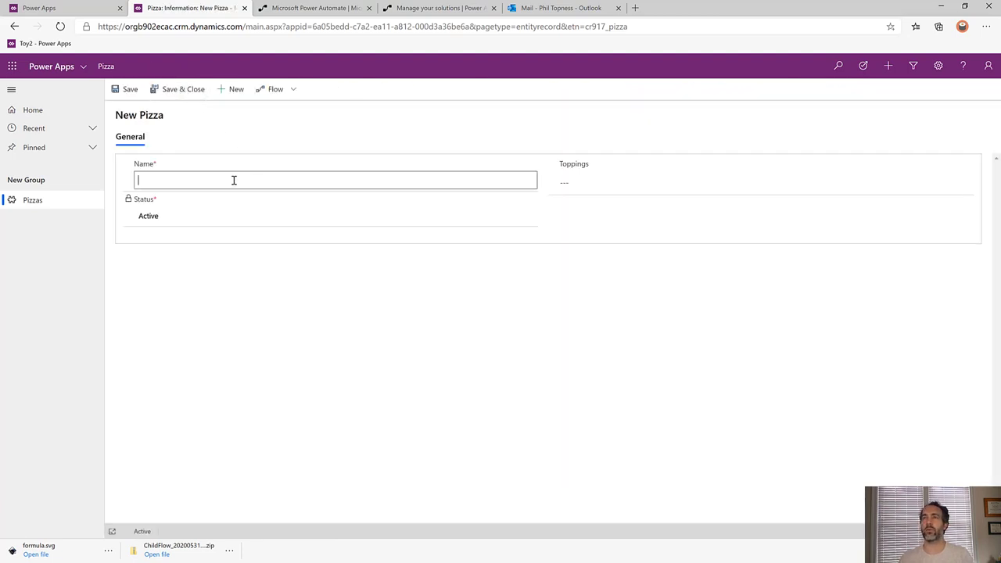
click(594, 182)
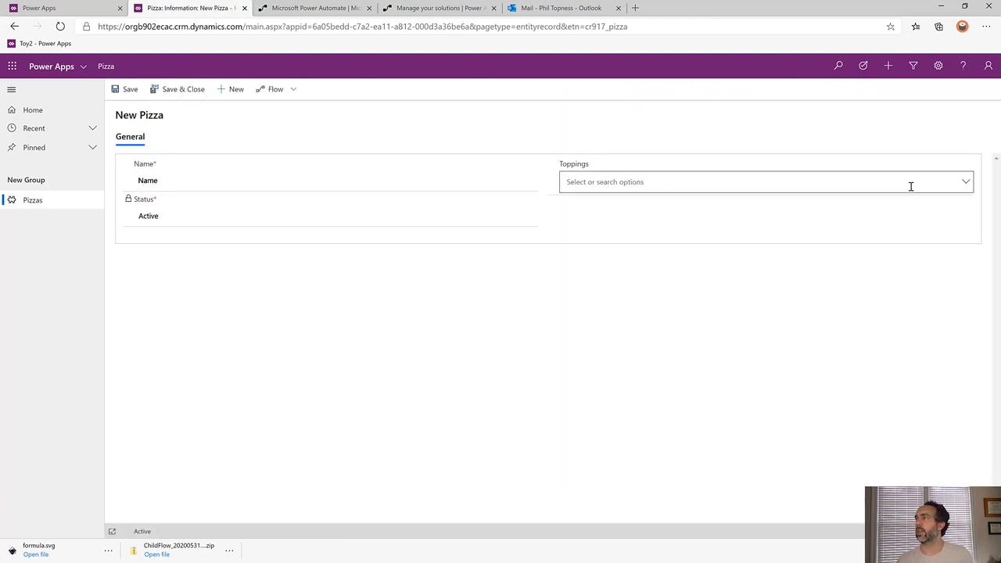
click(966, 182)
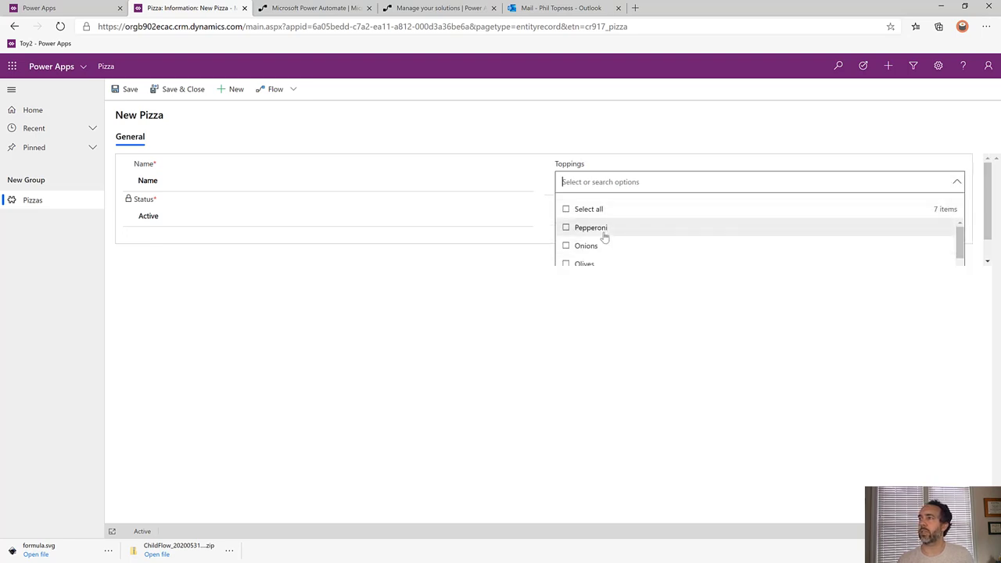
click(567, 229)
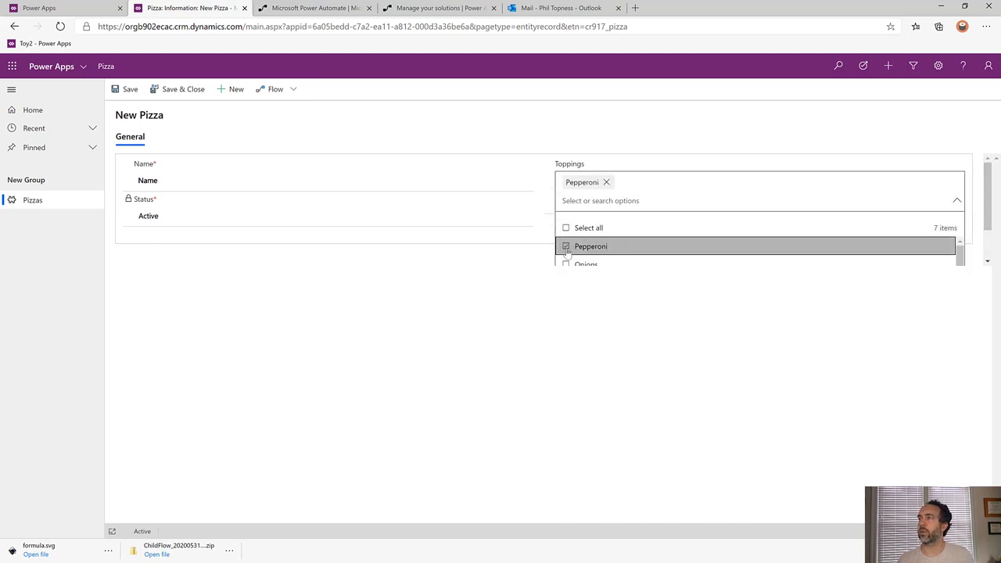
scroll(565, 255, down, 1)
click(565, 255)
scroll(565, 261, down, 1)
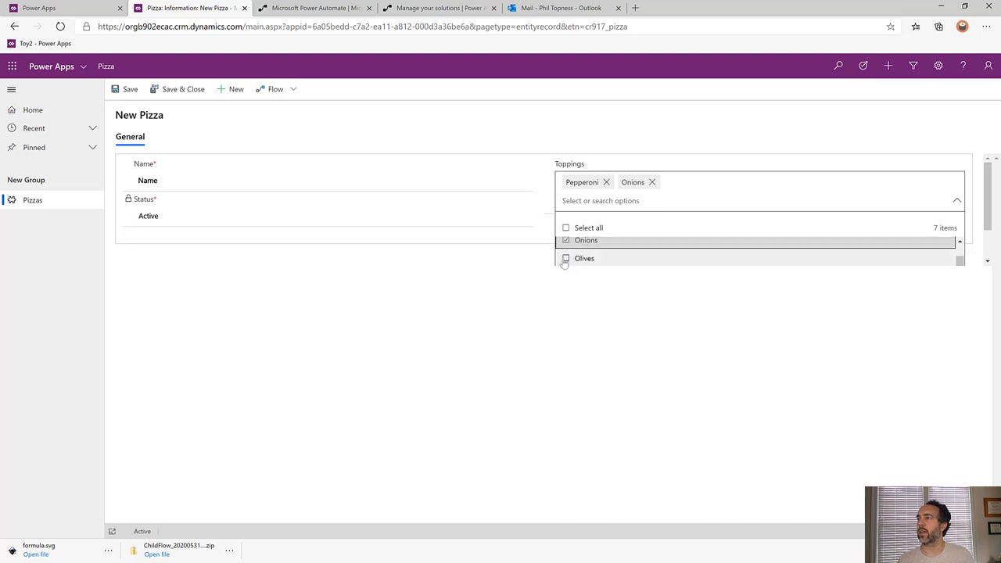
click(565, 258)
click(651, 182)
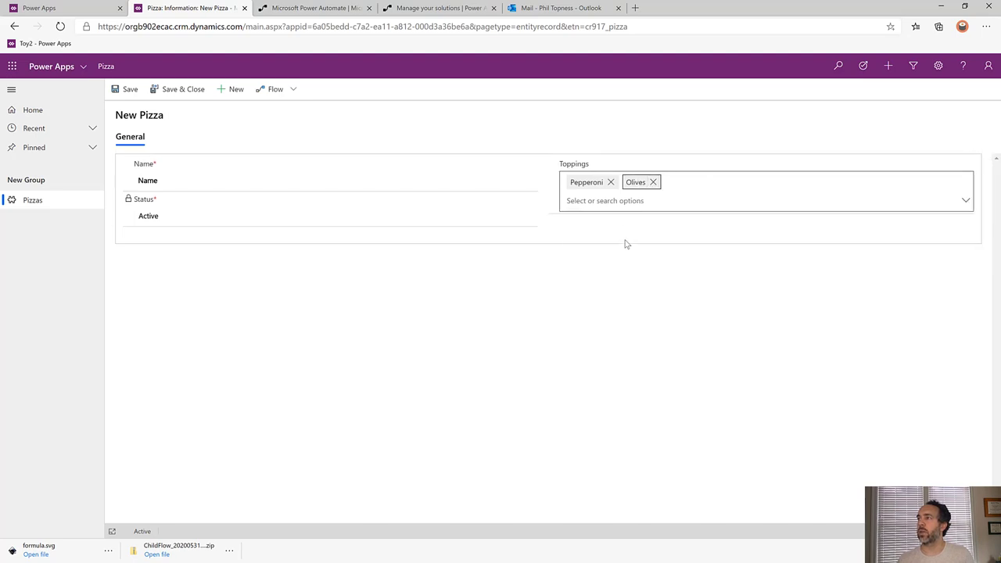
click(167, 89)
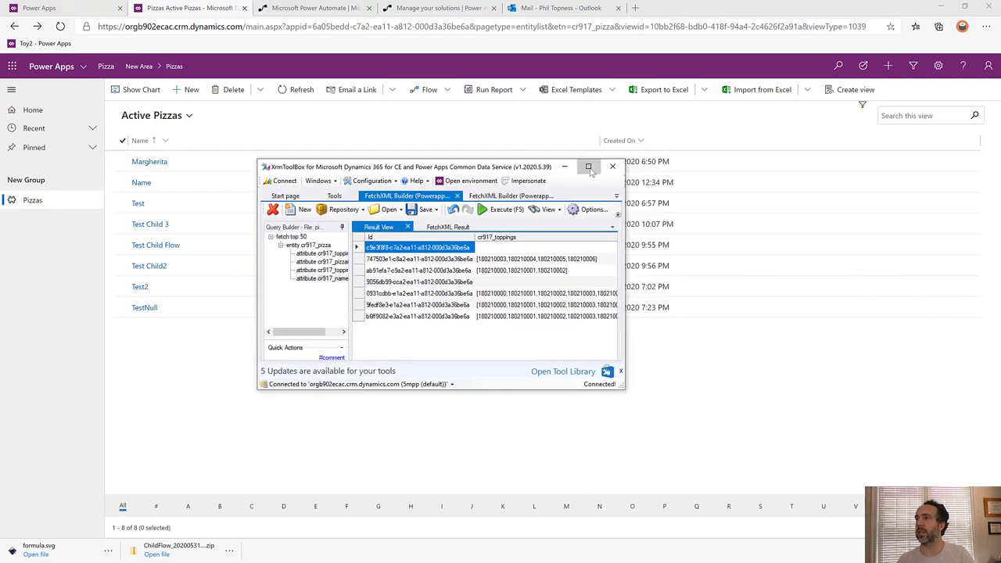
Step: Switch to XrmToolBox, rerun the pizza query full screen and select the newly created Name record in the results
click(590, 168)
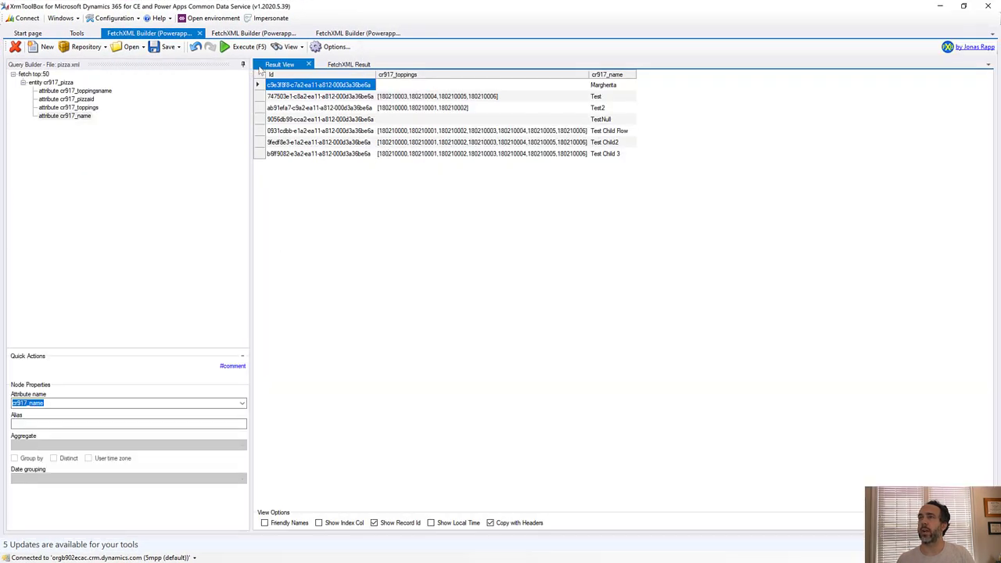
click(244, 47)
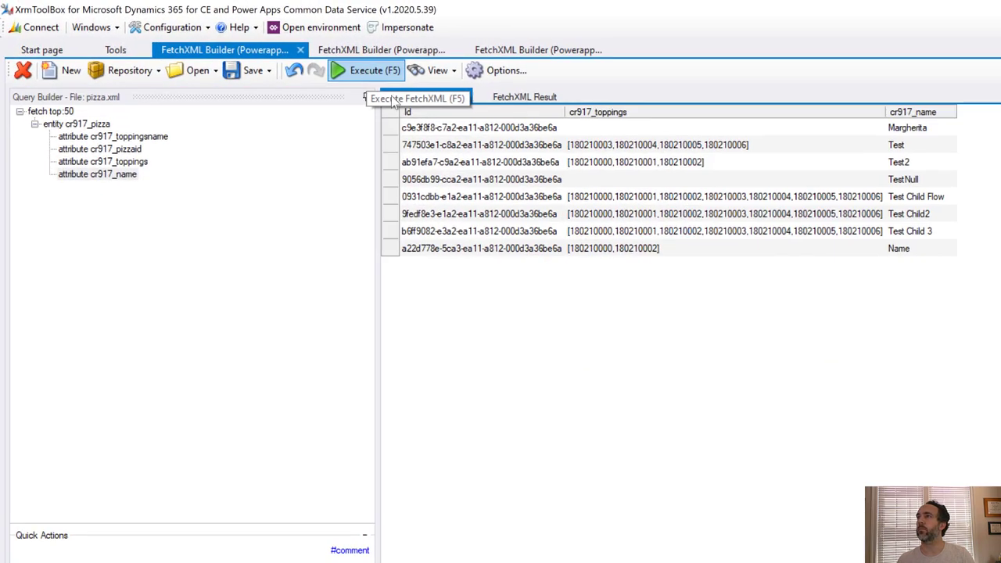
click(499, 252)
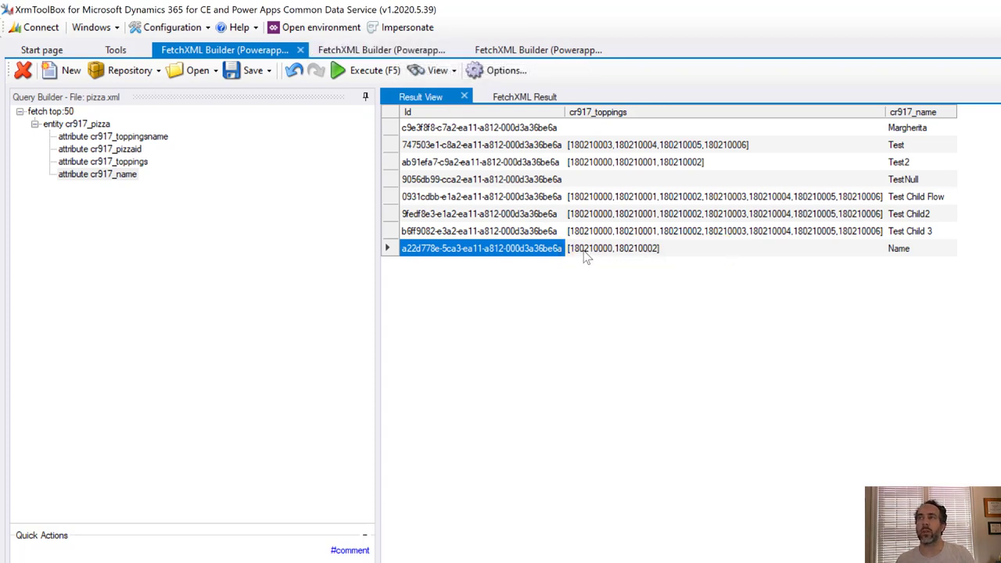
Step: Run the unfiltered stringmap query and look through the option labels, entity names and attribute values it returns
click(379, 50)
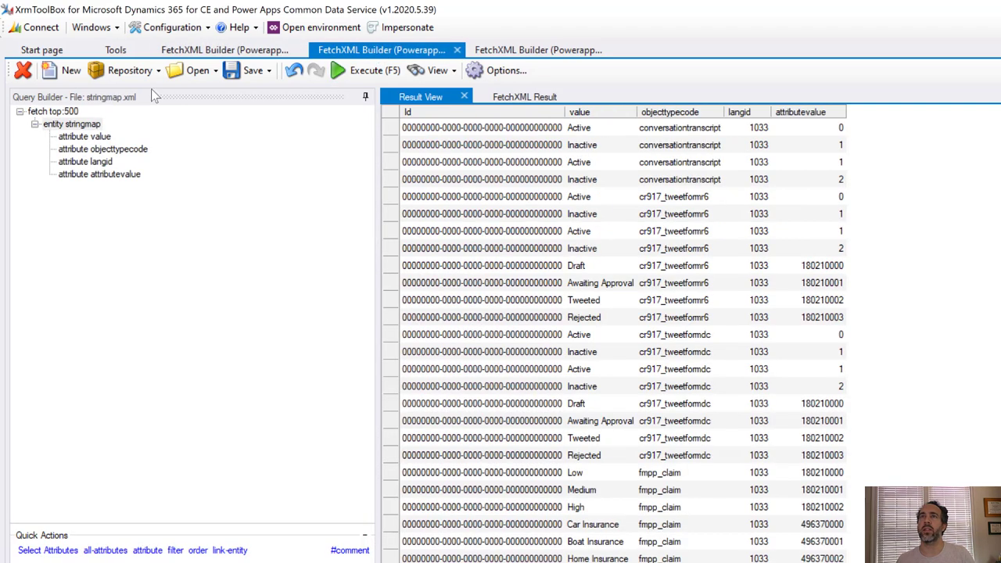
mouse_move(84, 129)
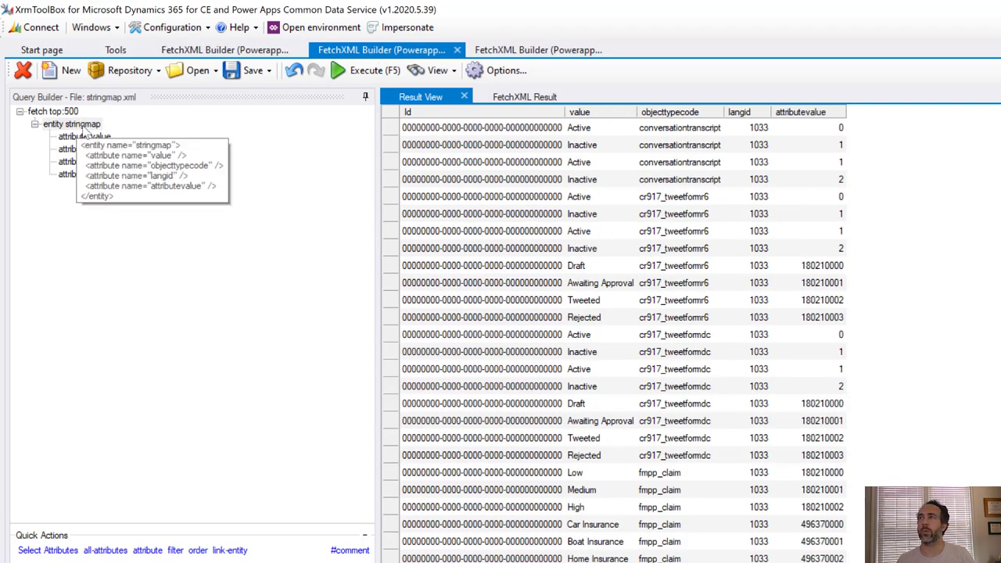
click(352, 70)
click(556, 474)
scroll(559, 493, down, 15)
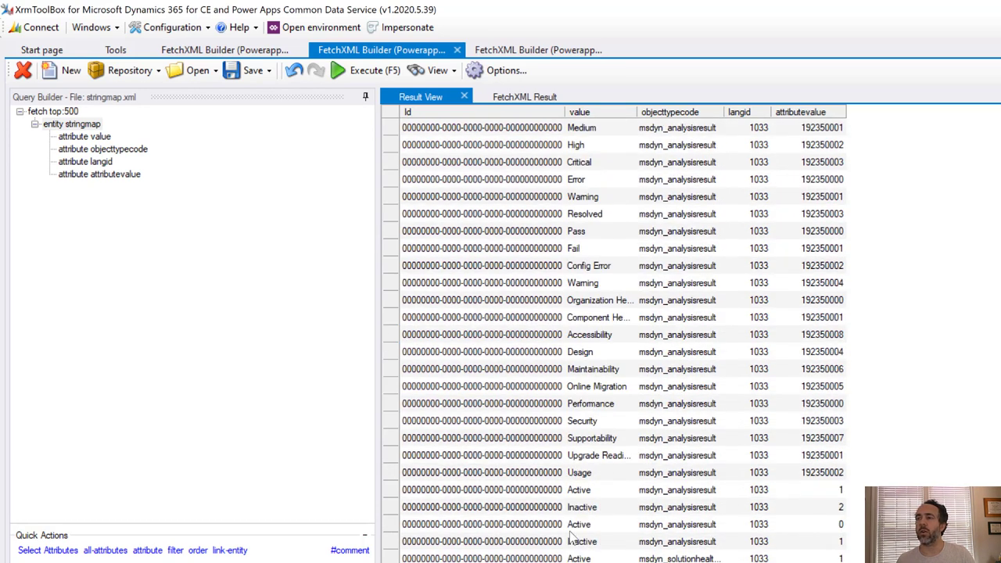
scroll(571, 538, down, 20)
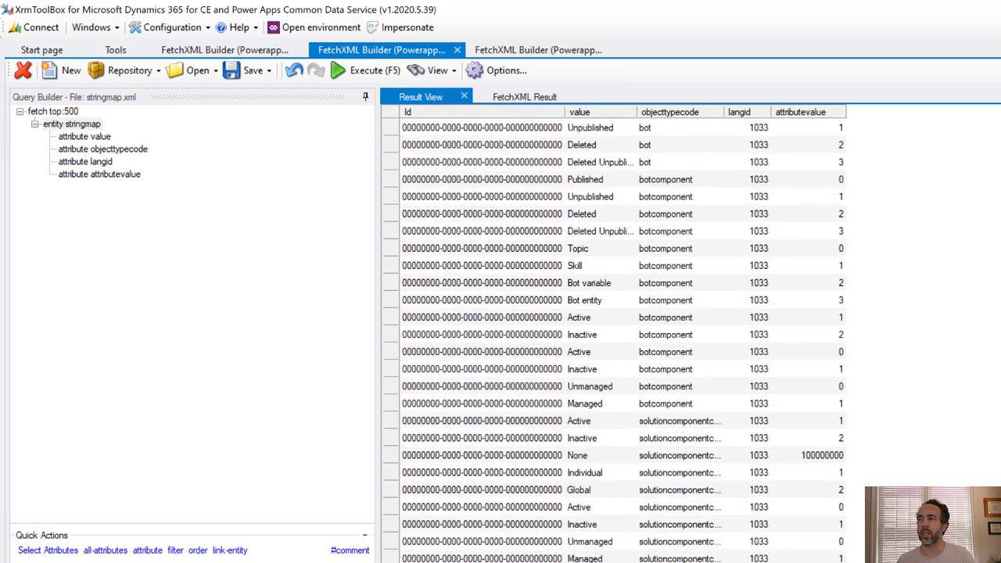
scroll(610, 337, down, 20)
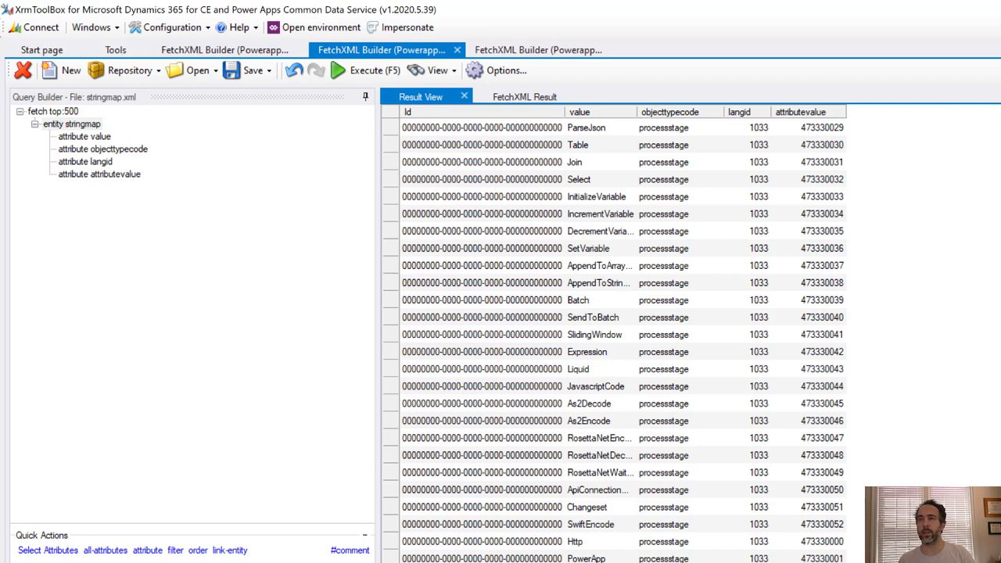
scroll(690, 427, down, 5)
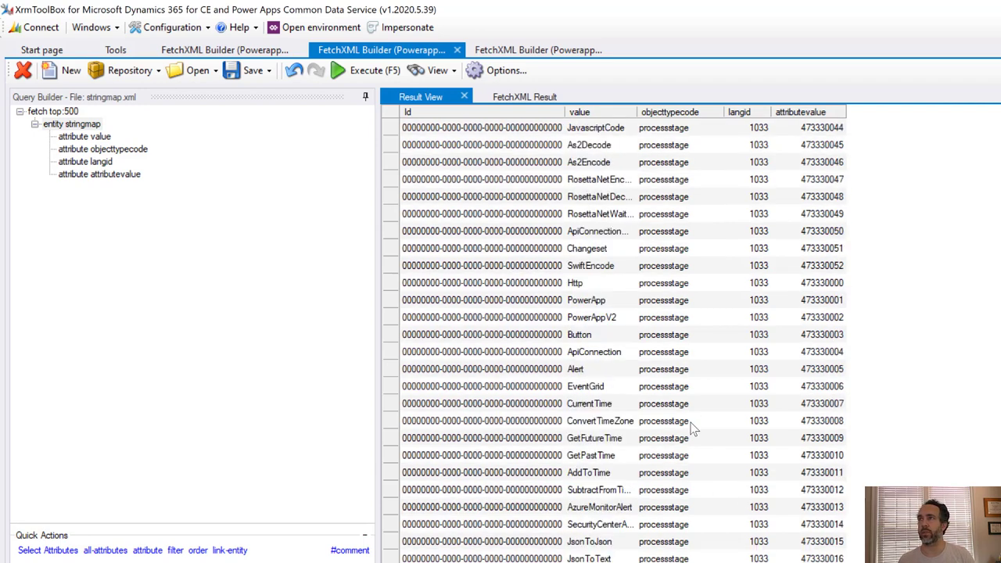
click(529, 101)
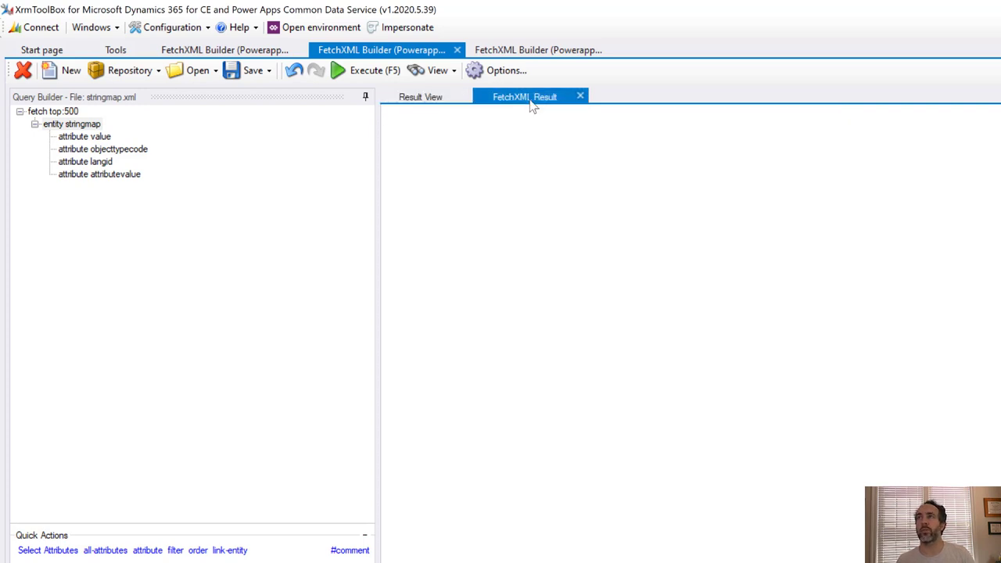
Step: Run the stringmap query filtered on cr917_toppings and highlight the attribute values and labels of Pepperoni and Olives
click(519, 49)
click(346, 71)
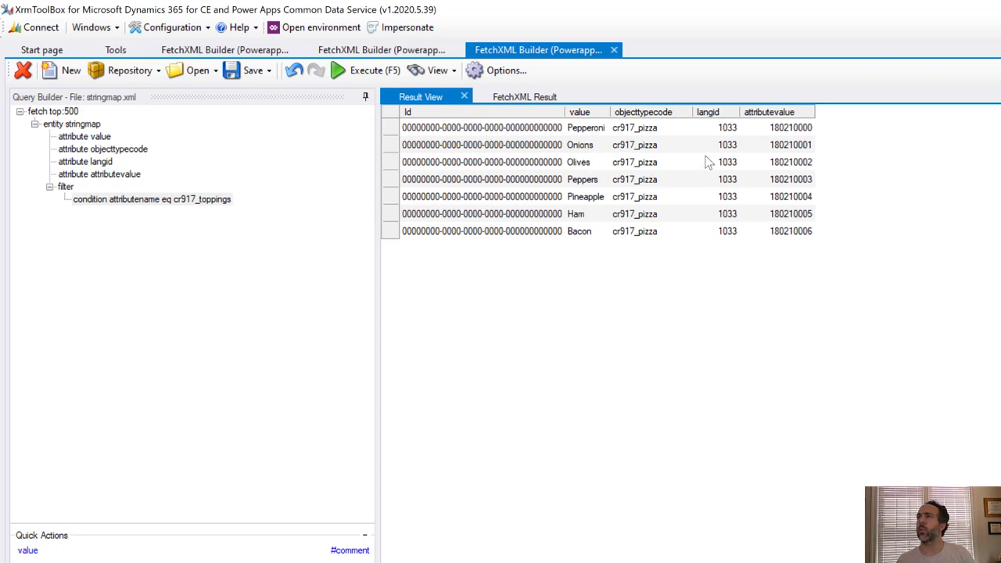
click(782, 129)
ctrl+click(785, 162)
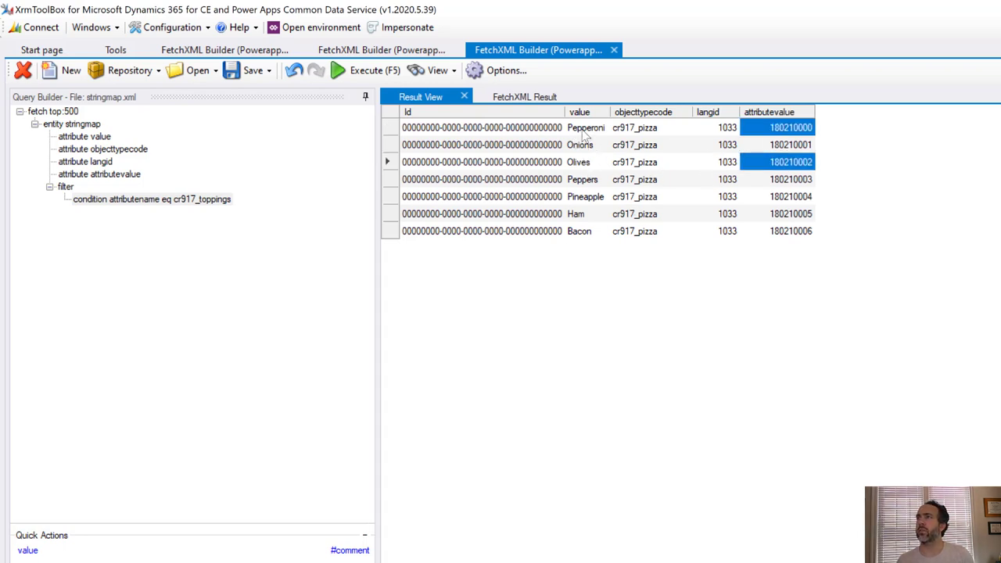
click(585, 131)
ctrl+click(577, 164)
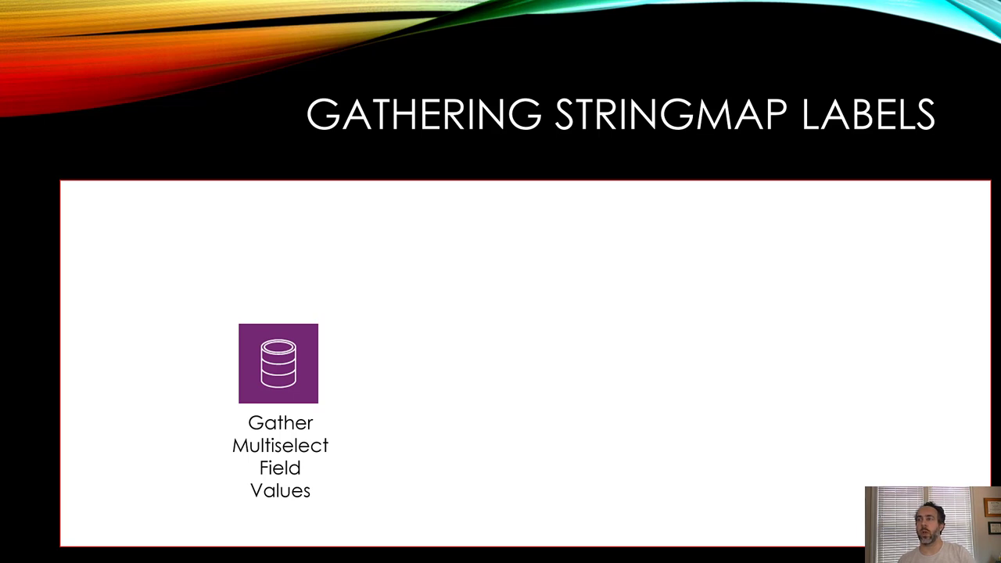
click(192, 487)
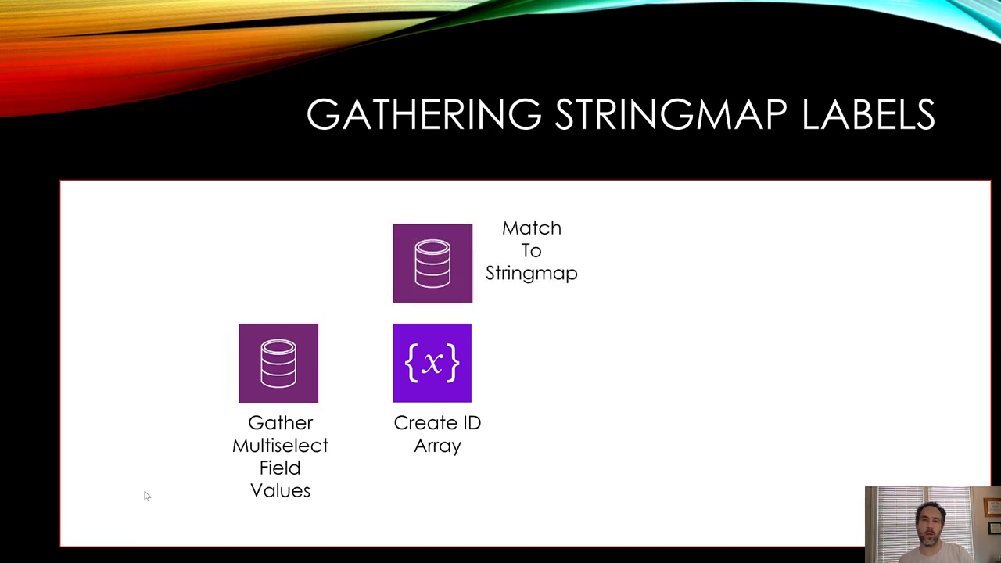
key(Right)
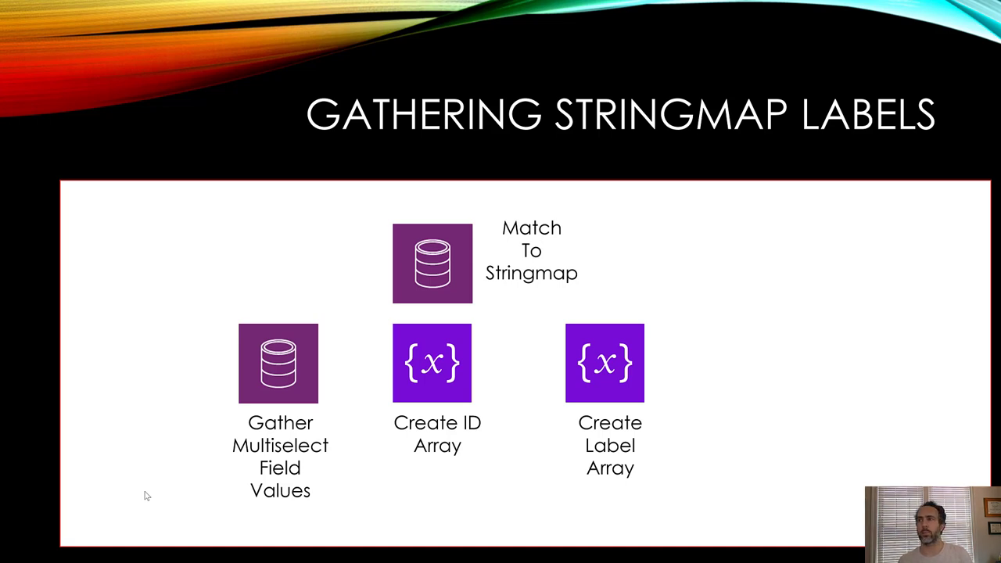
Step: Switch to Power Automate and create a solution with display name Multiselect-Video and publisher Five Minute Power Platform
key(alt+Tab)
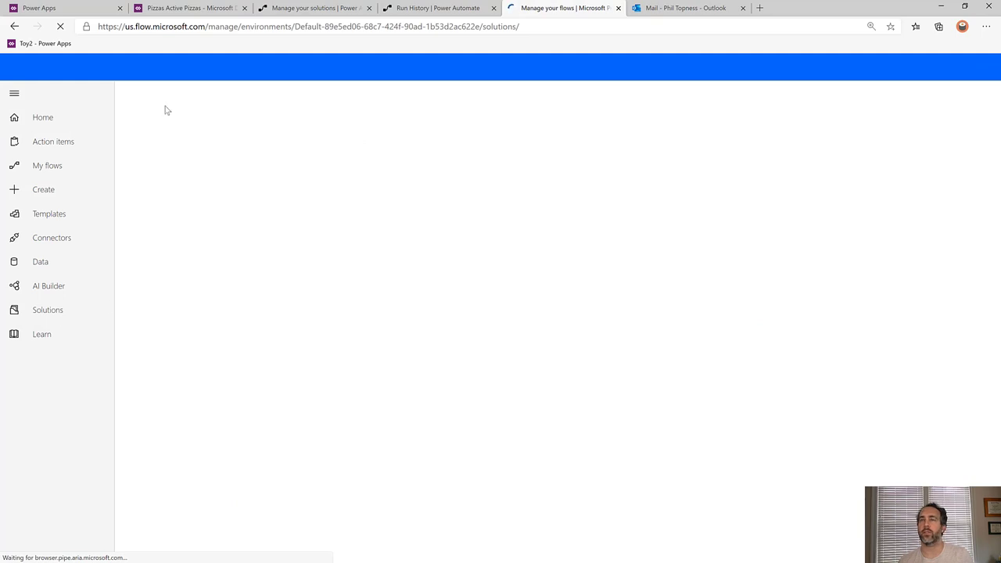
click(48, 313)
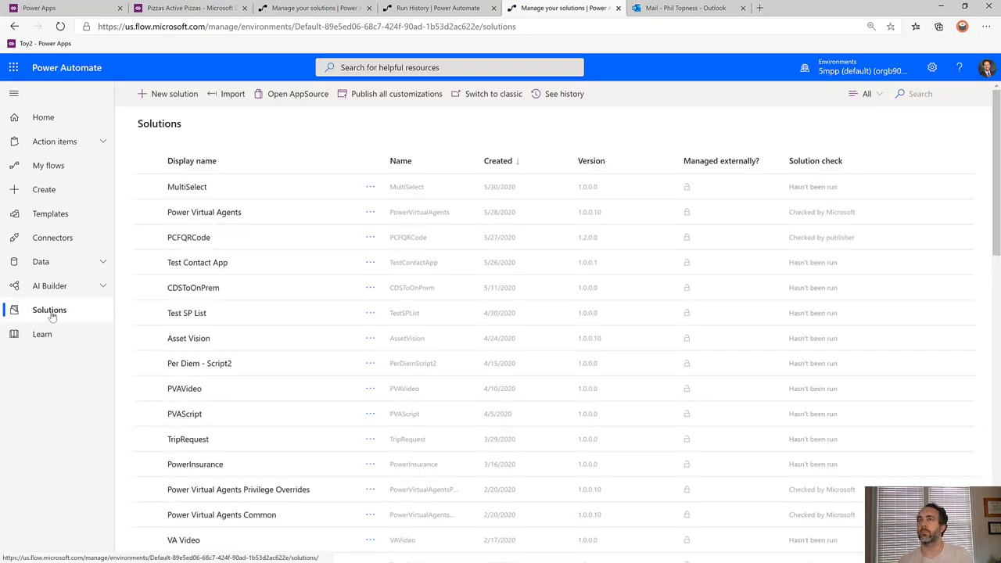
click(179, 98)
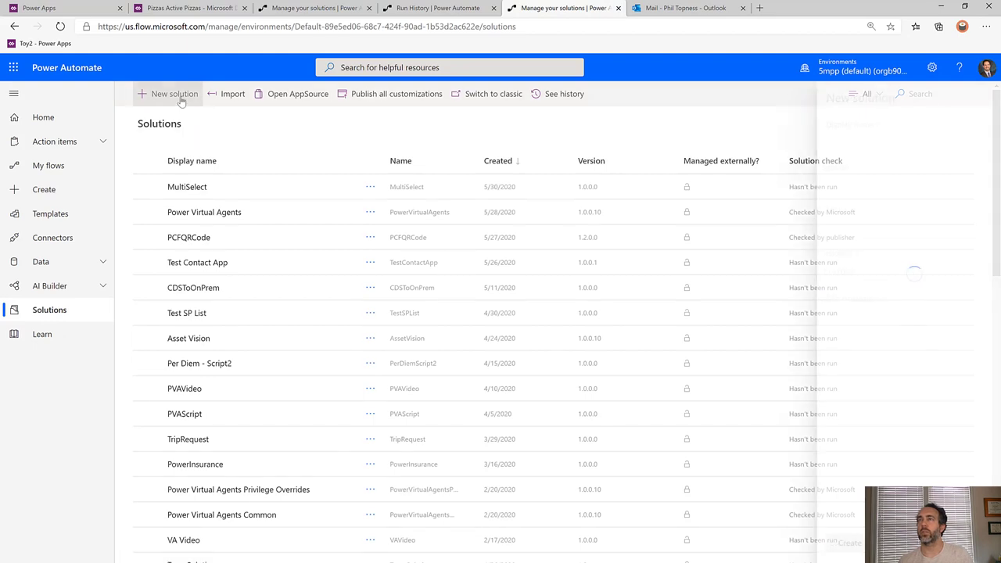
click(853, 142)
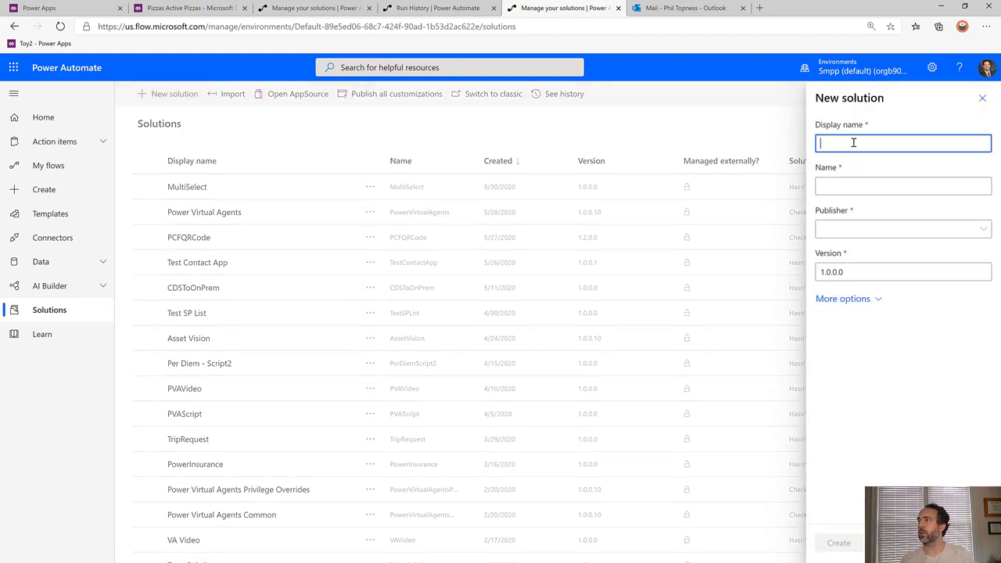
text(Multiselect-Video)
click(882, 228)
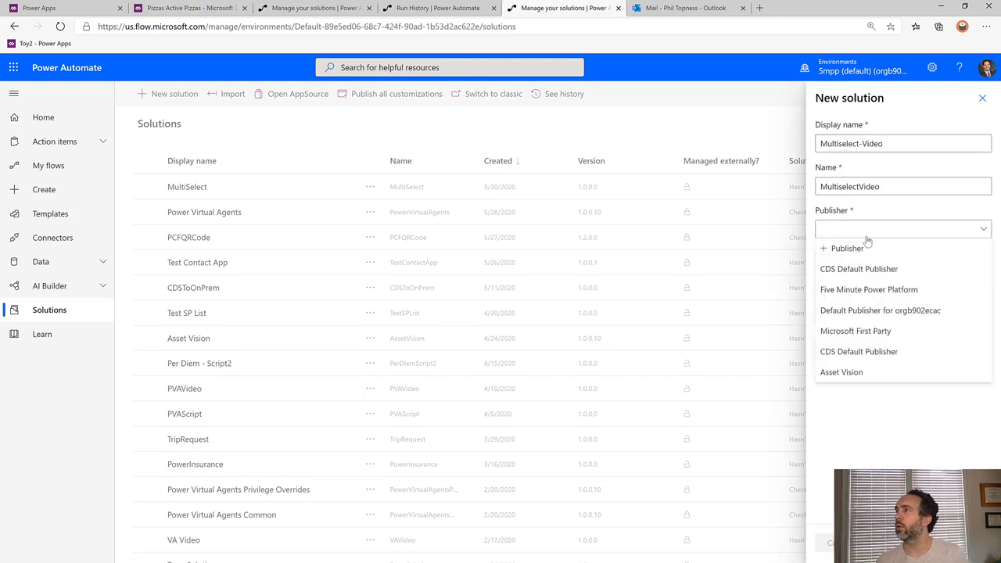
click(863, 292)
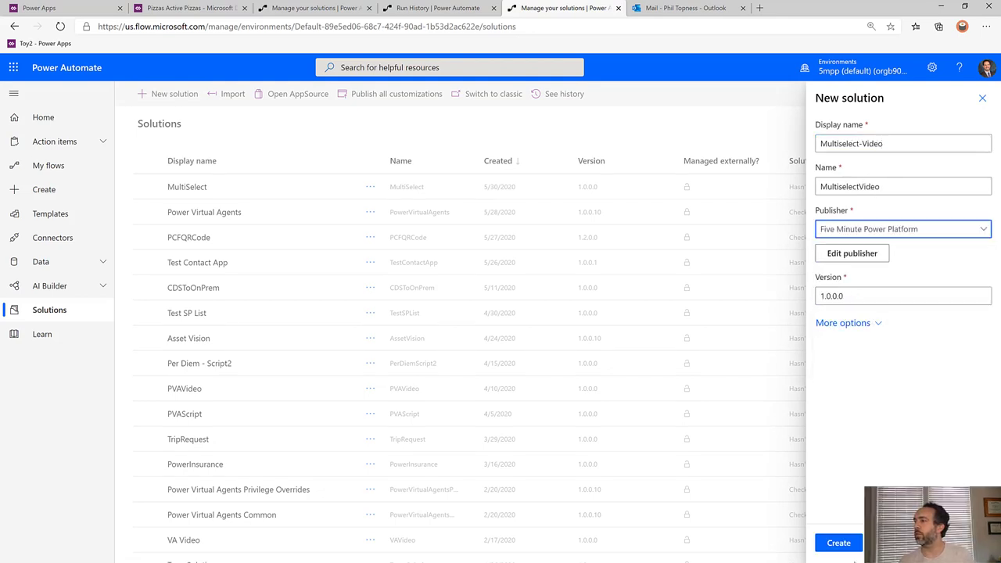
click(840, 545)
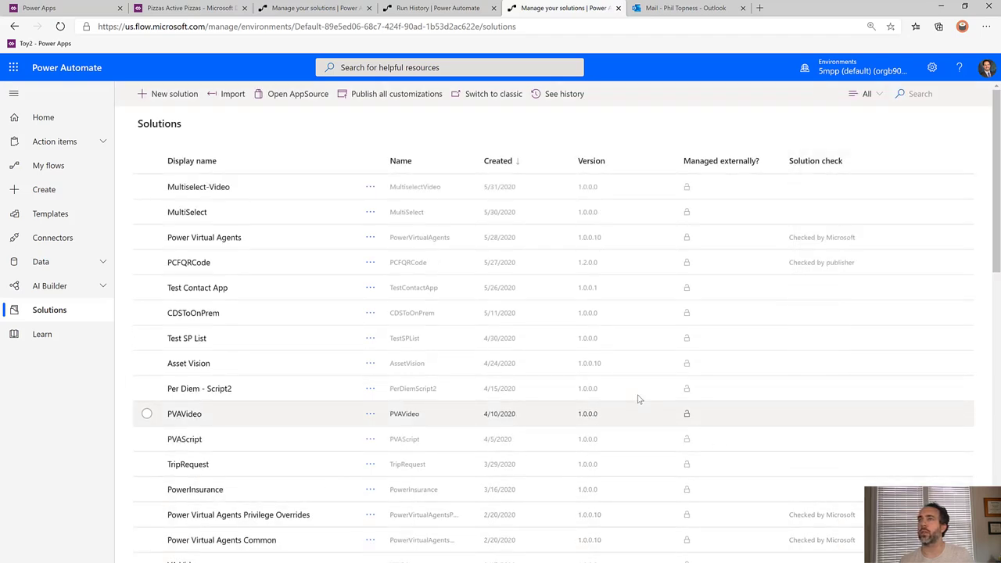
Step: Start a new flow in the Multiselect-Video solution with the Common Data Service (current environment) trigger "When a record is created, updated or deleted"
click(199, 188)
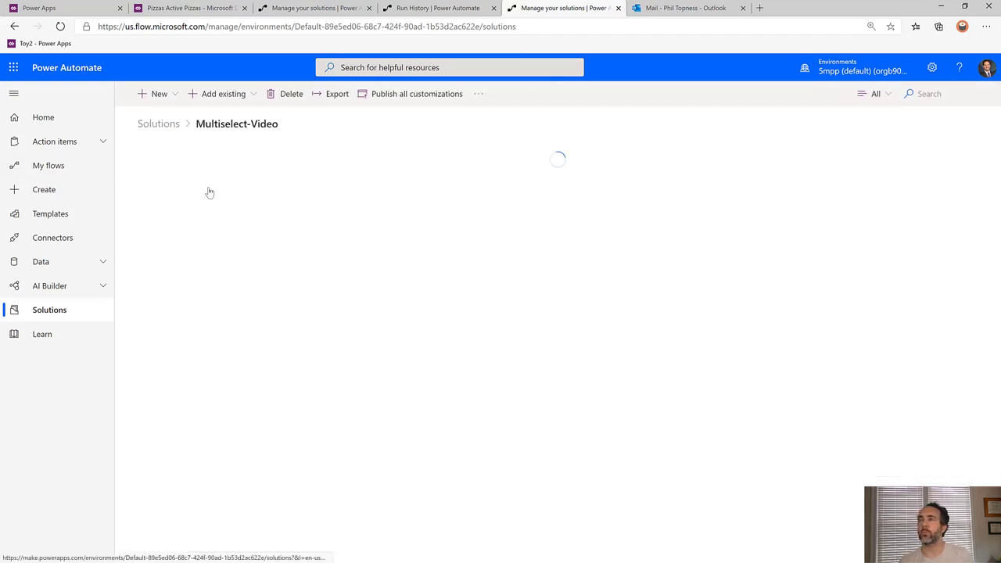
click(161, 94)
click(158, 204)
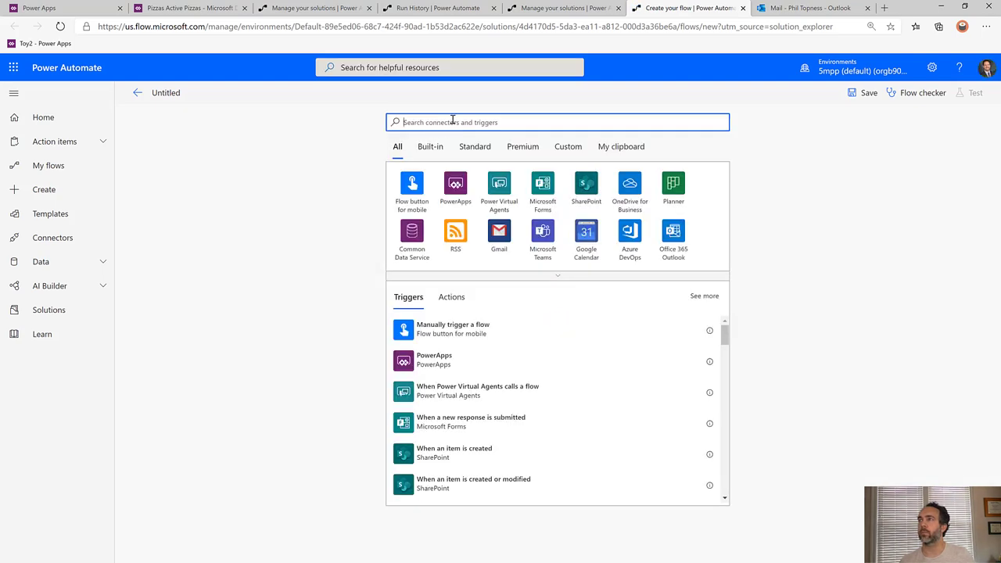
text(c)
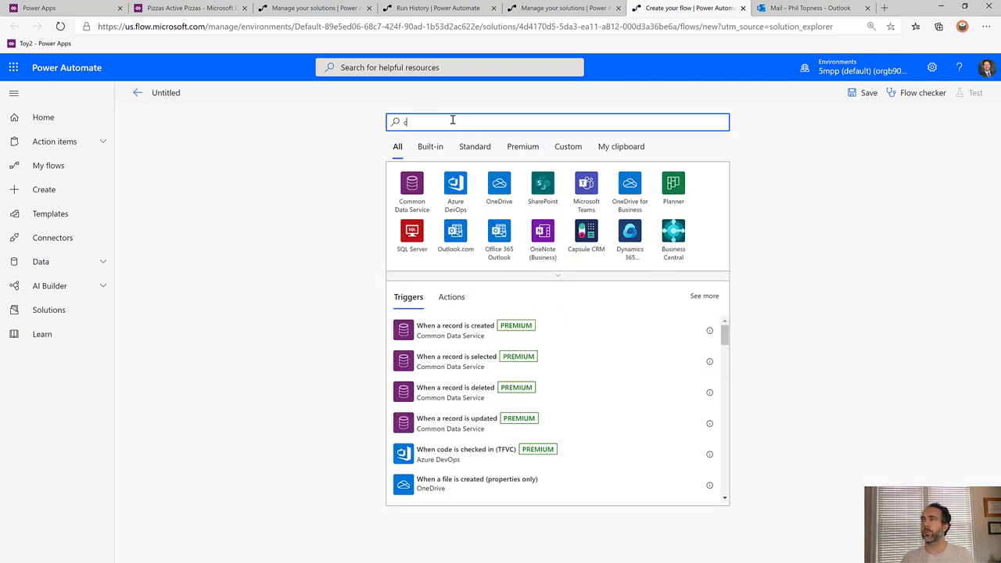
text(urrent)
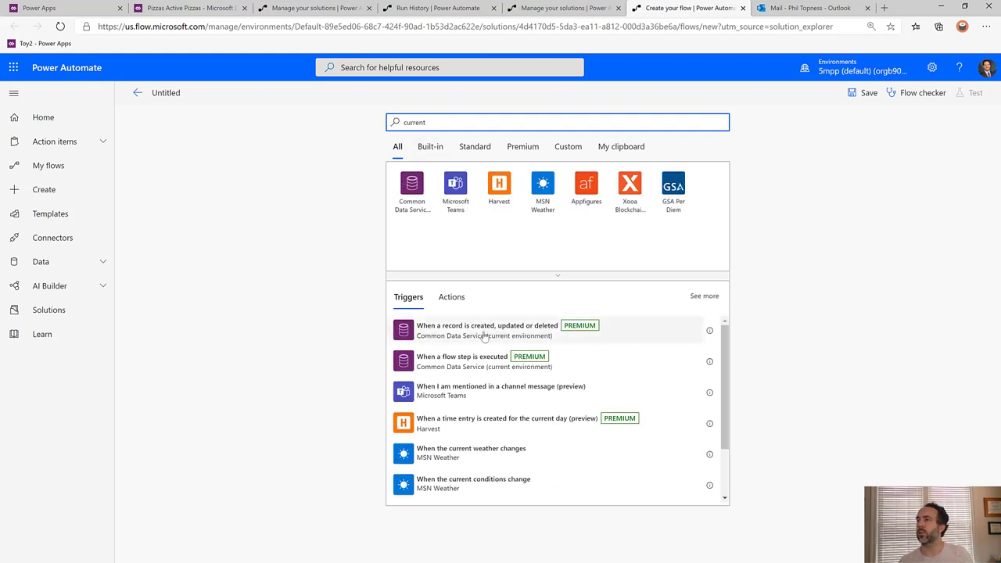
click(484, 335)
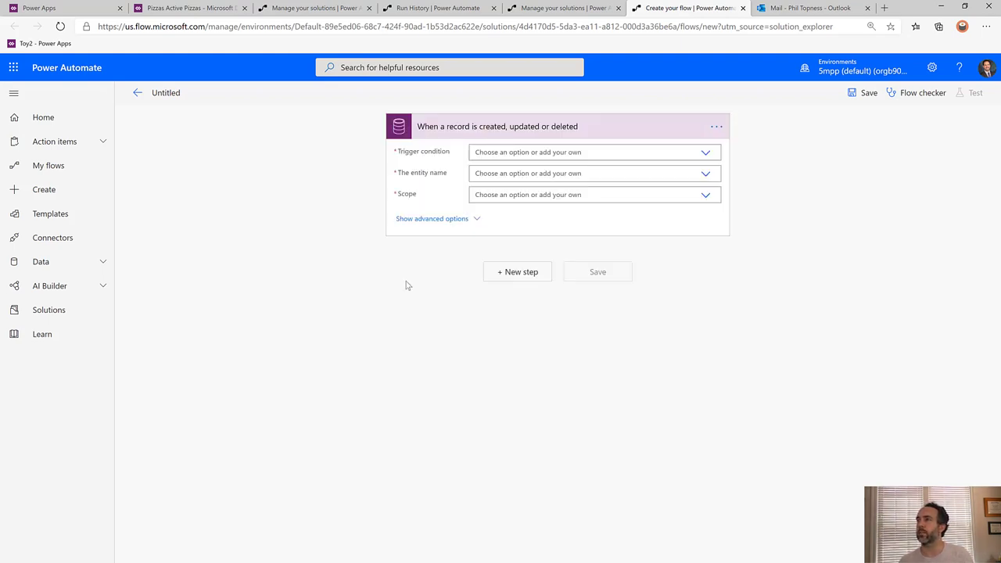
Step: Name the flow Multiselect-Option-Set-Labels
click(169, 93)
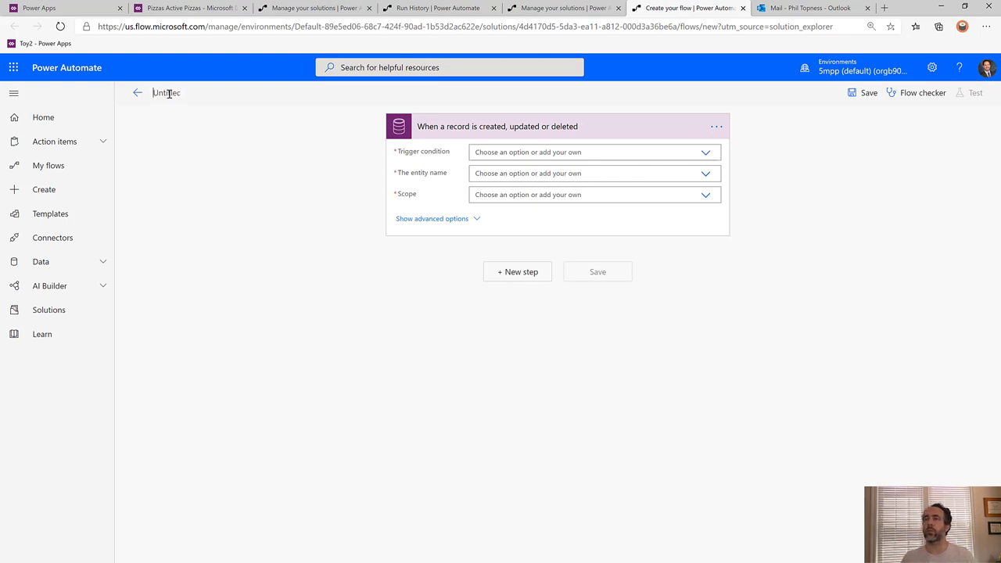
text(Multiselect-Option)
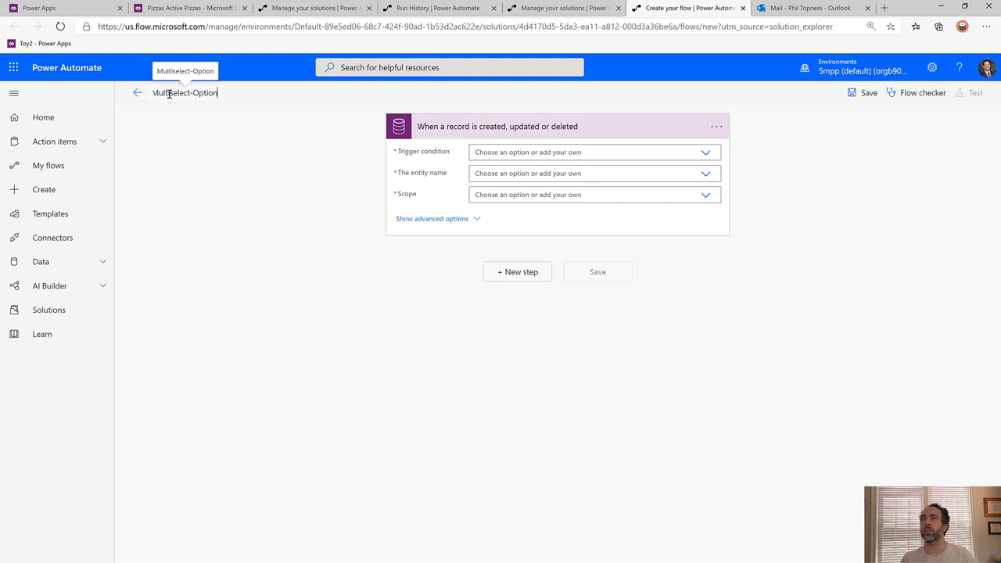
text(-Set-Labels)
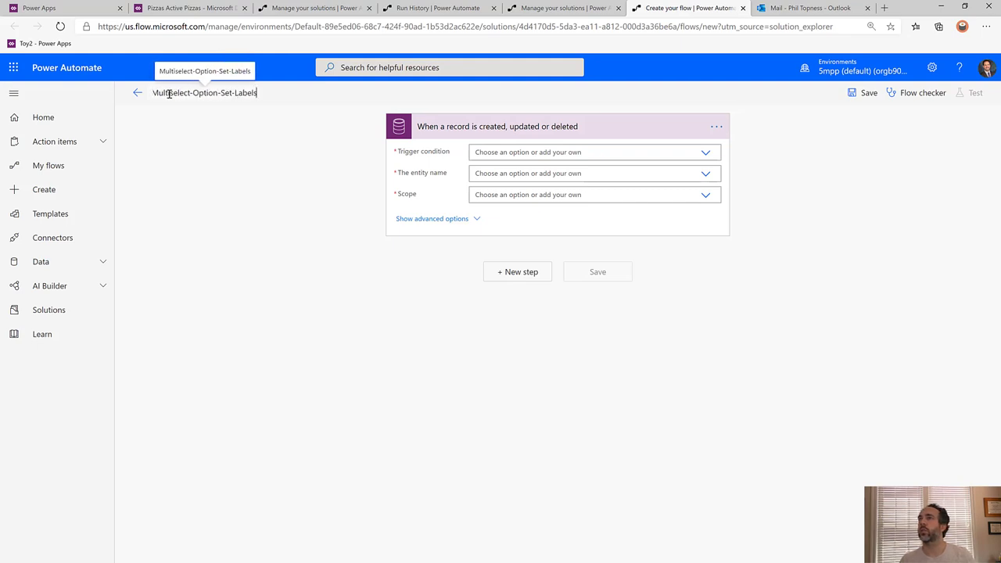
click(316, 233)
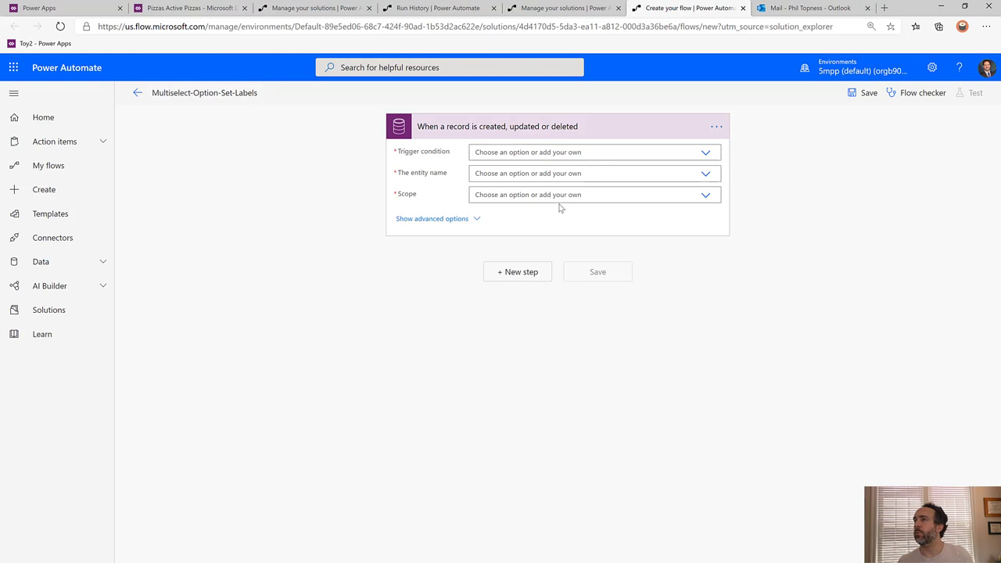
Step: Configure the trigger with condition Create, entity name Pizzas and scope Organization
click(707, 153)
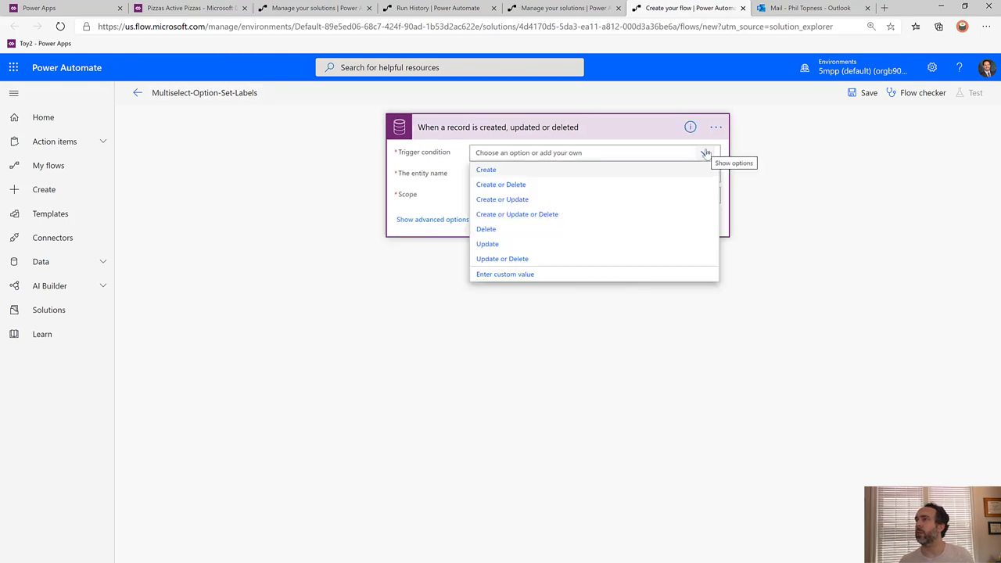
click(533, 172)
click(705, 174)
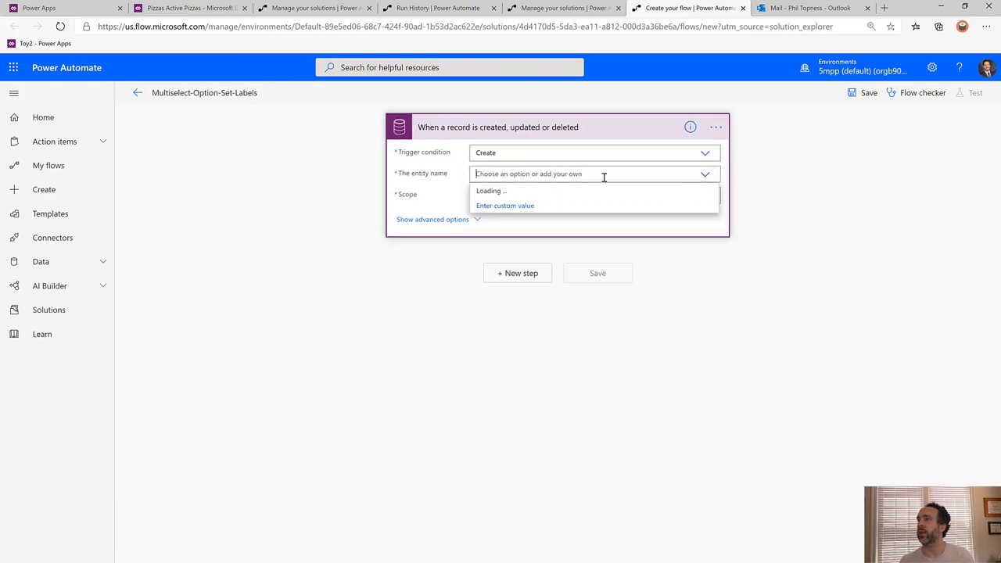
text(pizza)
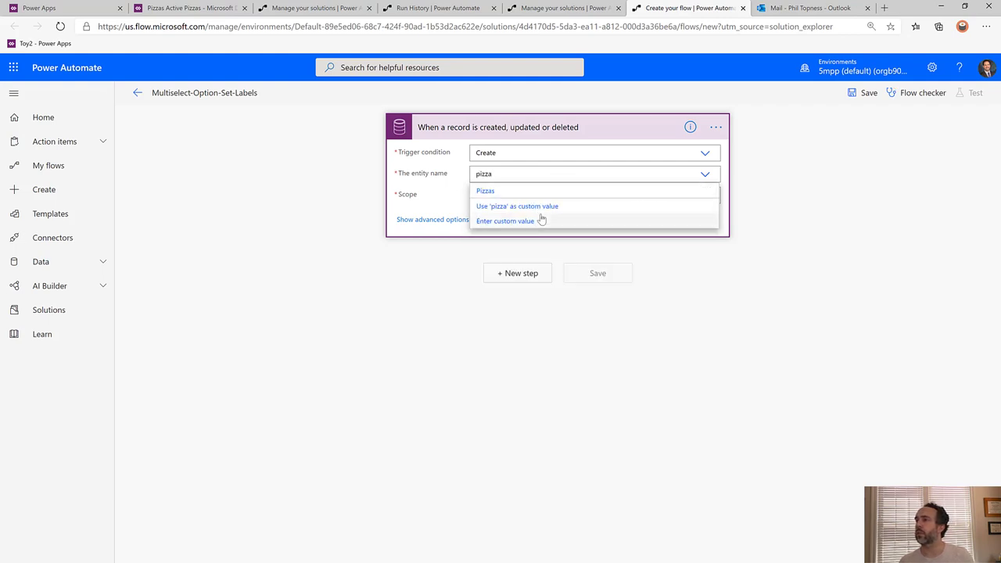
click(509, 193)
click(507, 196)
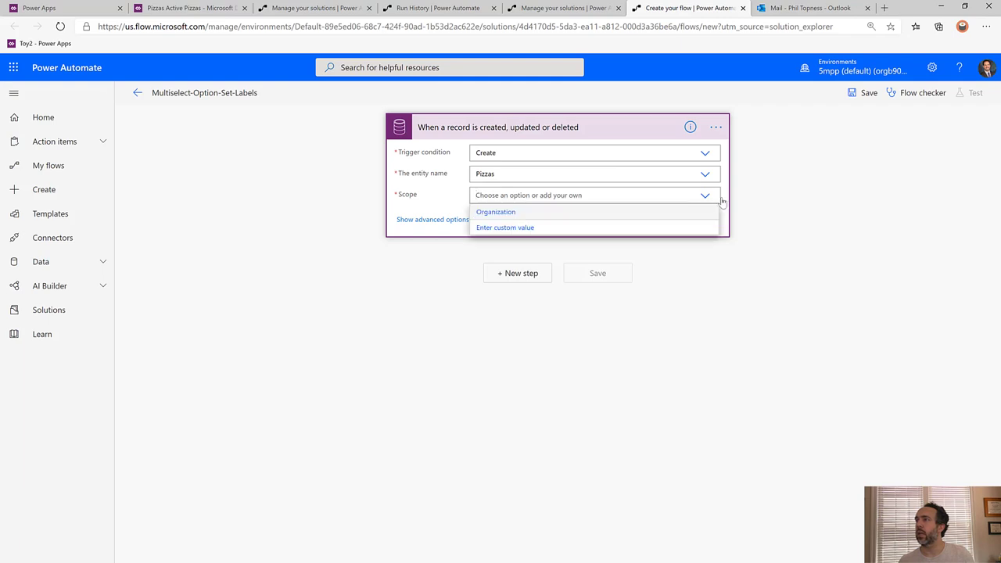
click(500, 212)
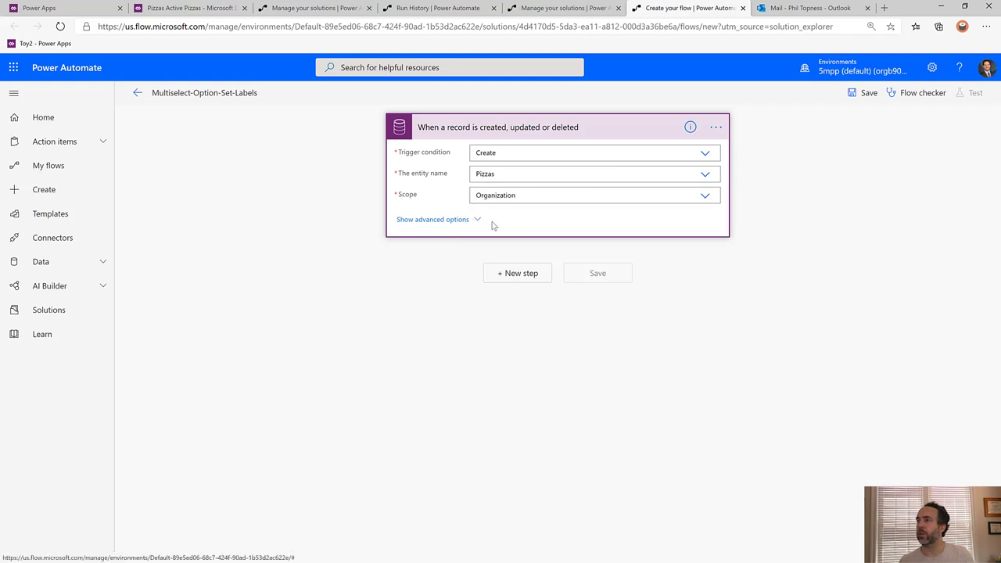
Step: Add a Get a record action from the Common Data Service (current environment) connector after the trigger
click(524, 276)
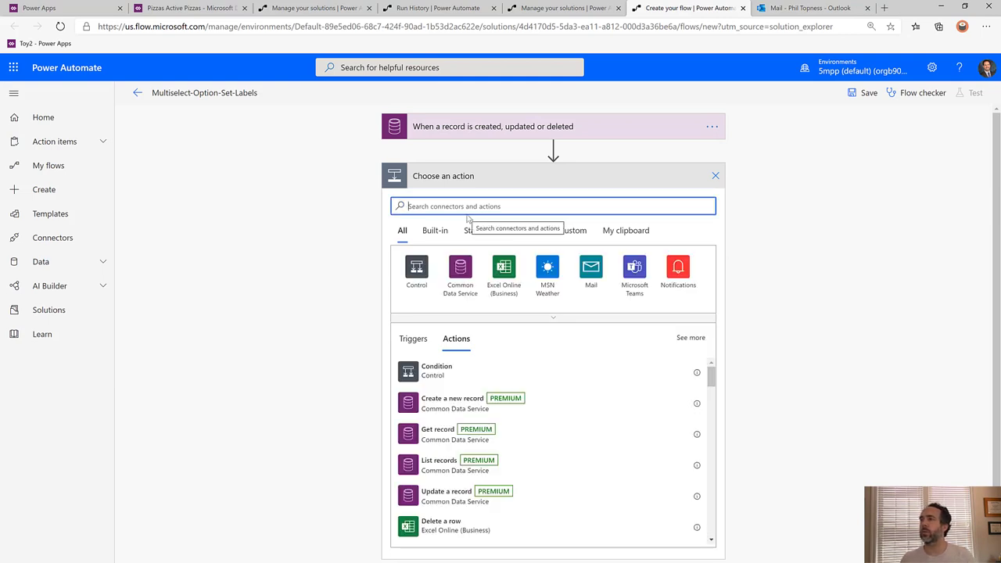
text(current)
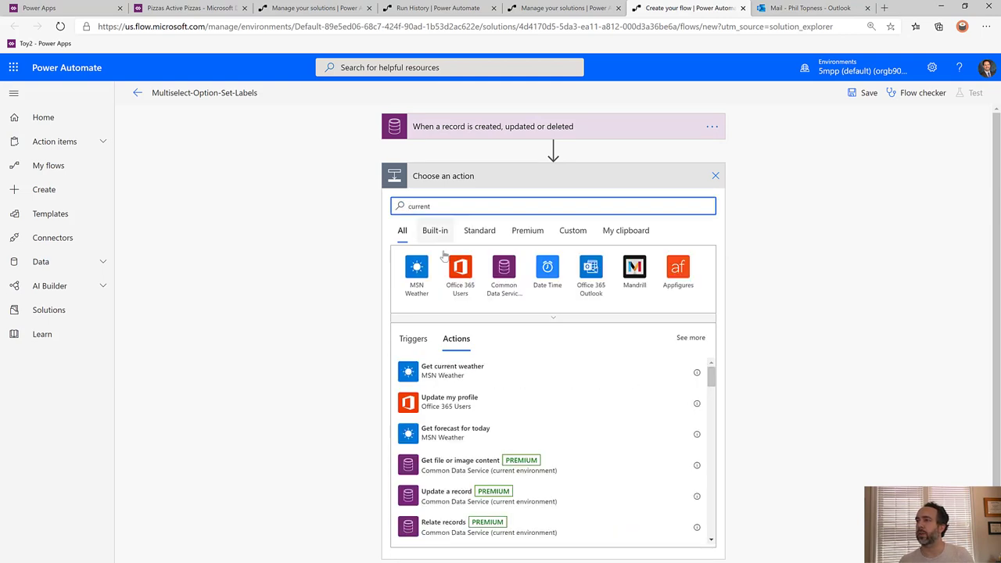
click(505, 270)
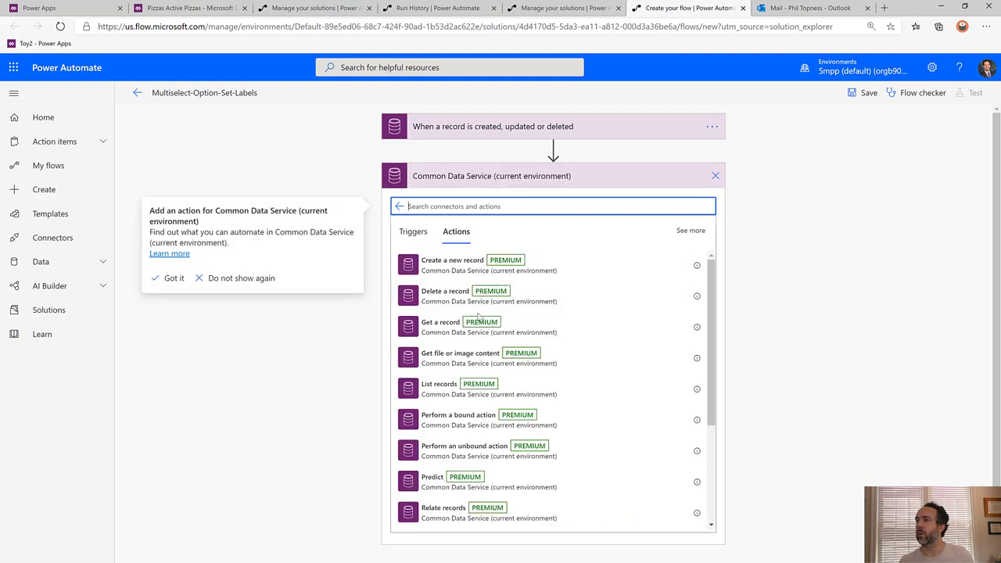
click(473, 331)
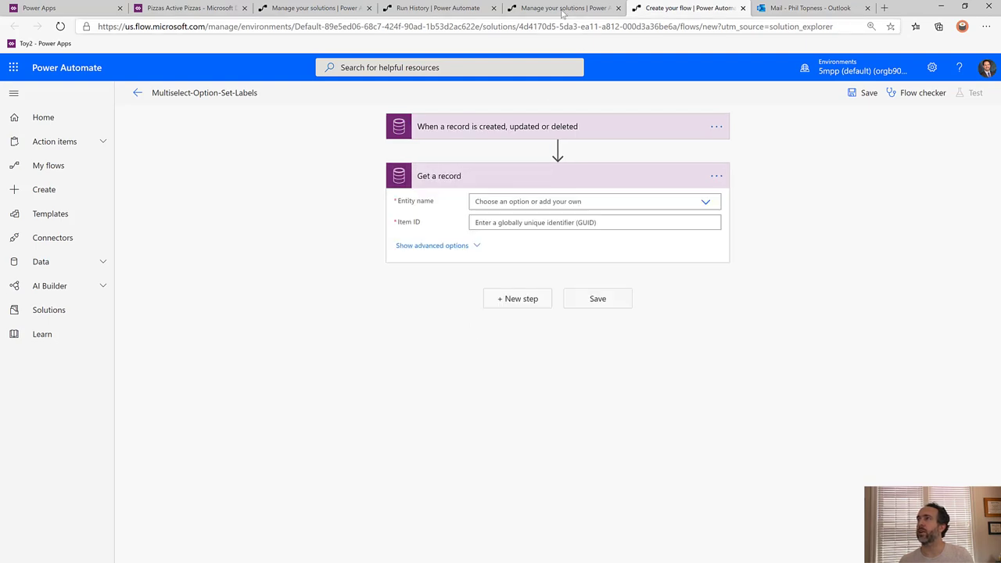
Step: Examine the trigger's output body in the earlier flow run for the fields it returns
click(548, 9)
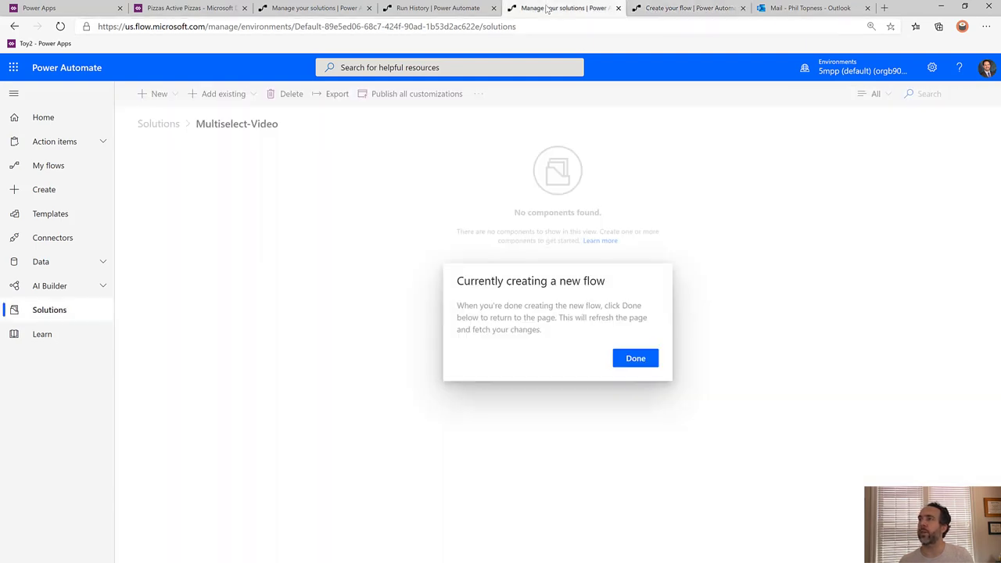
click(457, 8)
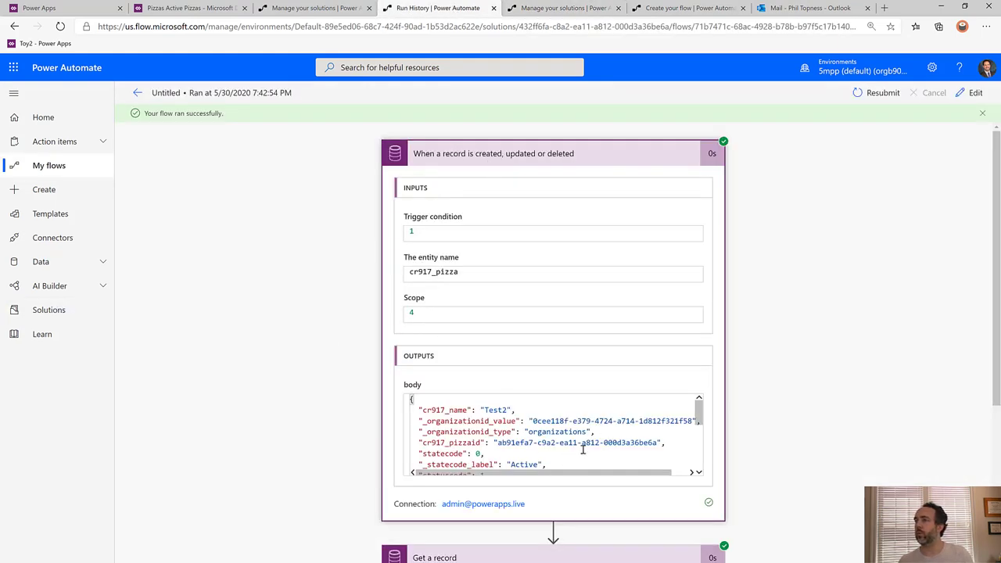
scroll(575, 443, down, 1)
scroll(540, 446, down, 6)
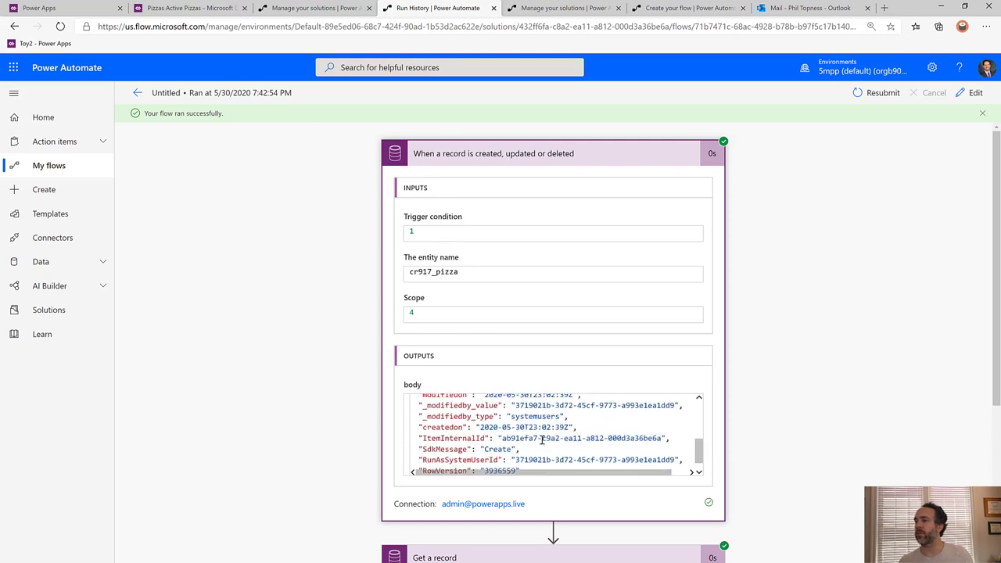
scroll(508, 401, up, 8)
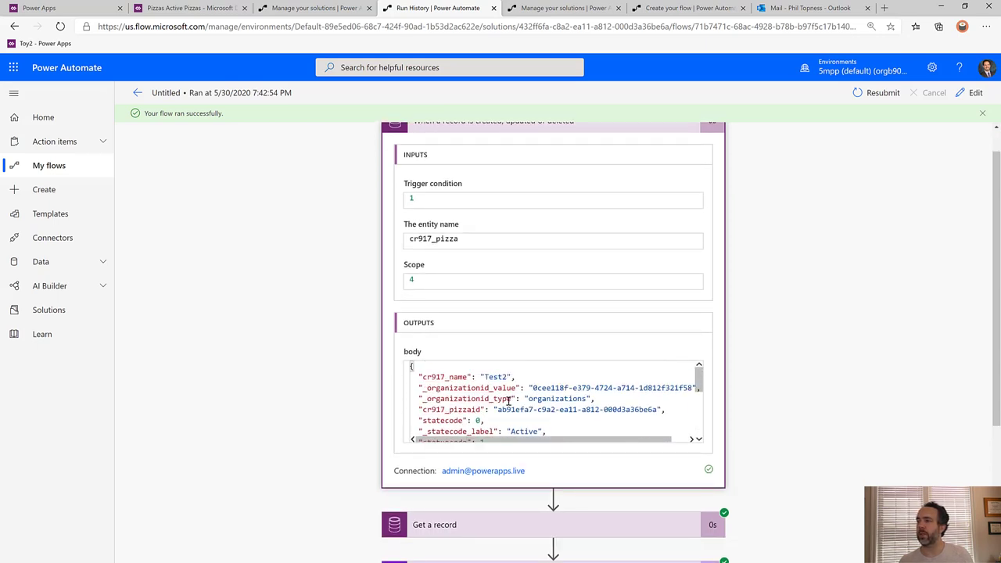
Step: Back in the new flow, set the Get a record entity name to Pizzas and its Item ID to the trigger's Pizza identifier
click(672, 11)
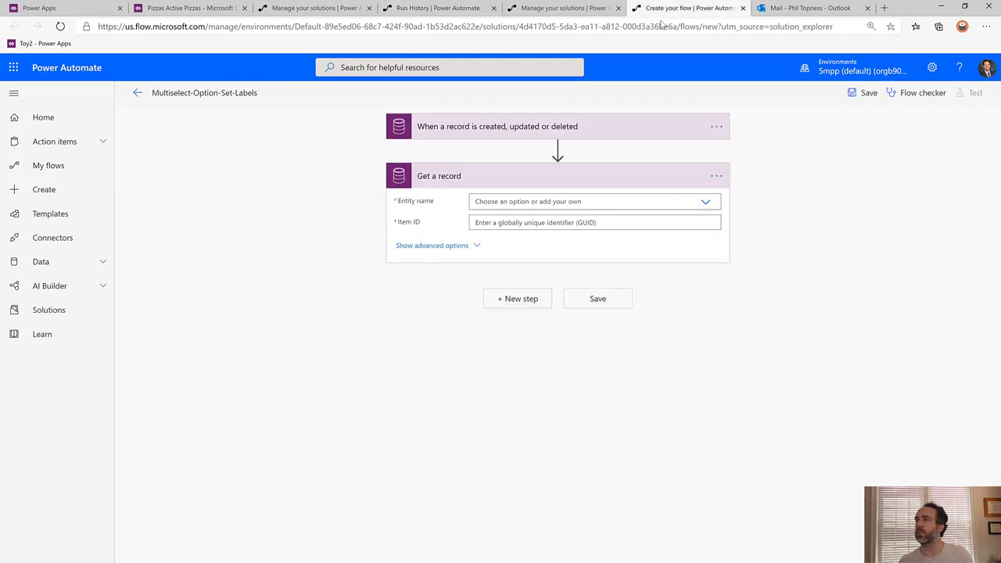
click(655, 201)
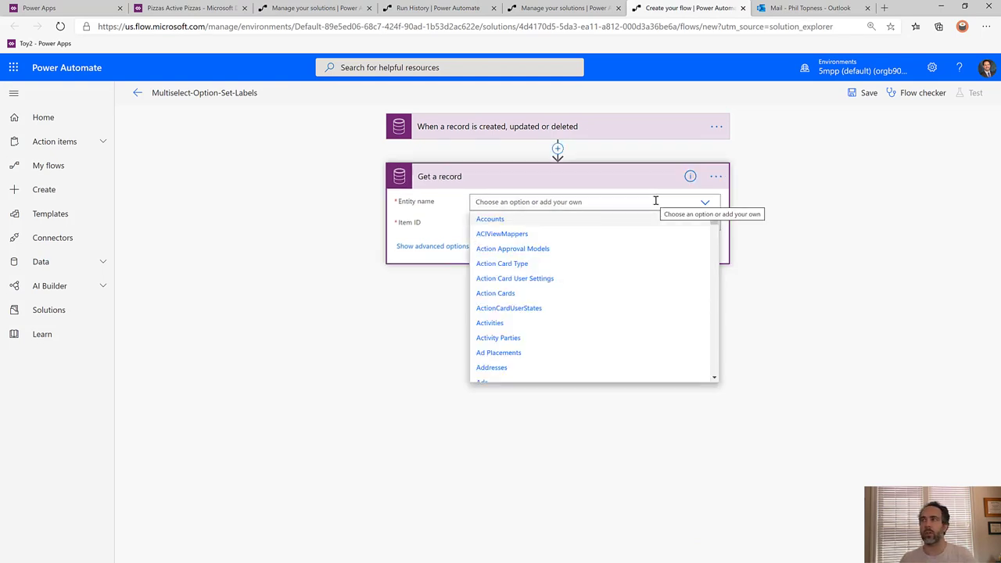
text(pizz)
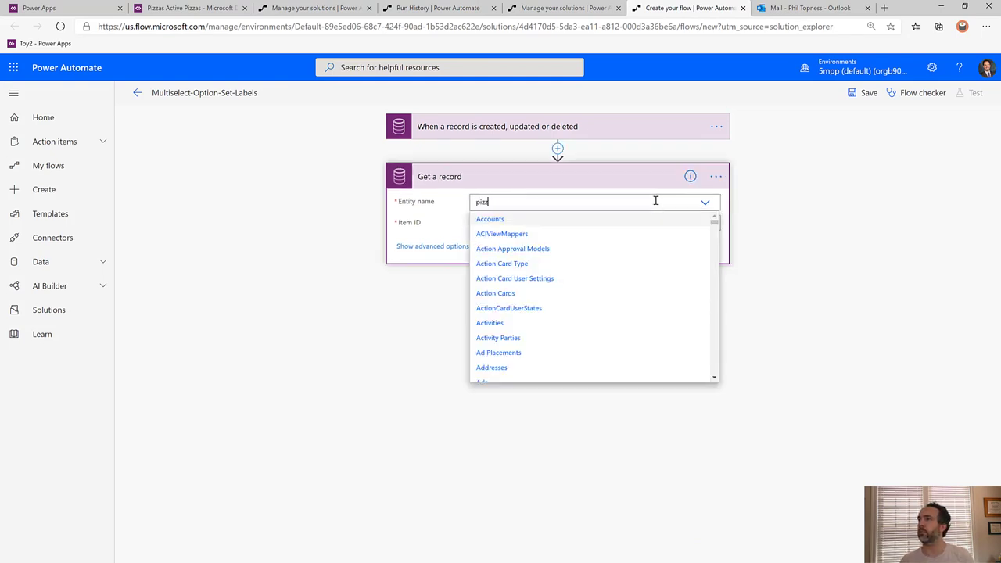
click(551, 220)
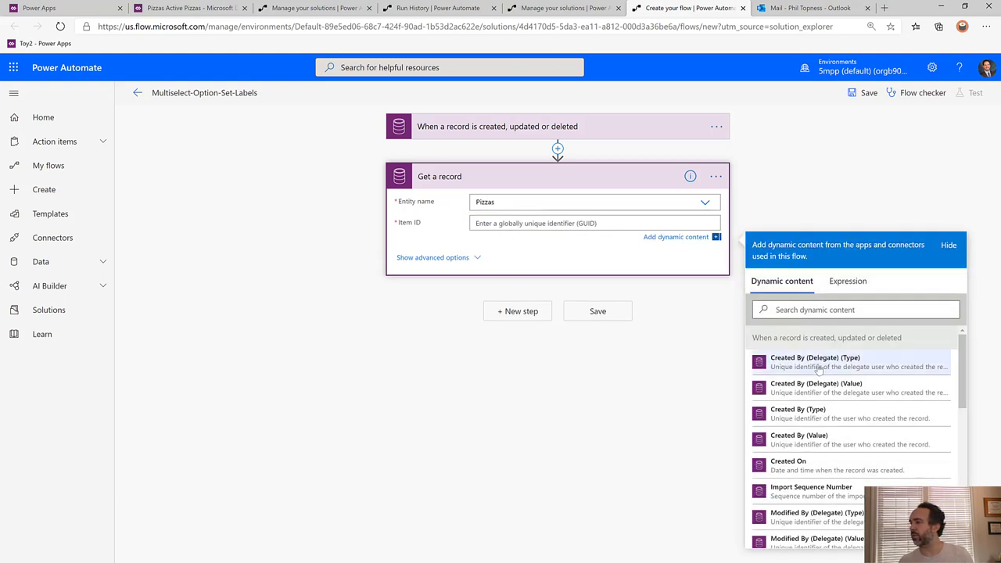
scroll(825, 449, down, 2)
scroll(825, 454, down, 5)
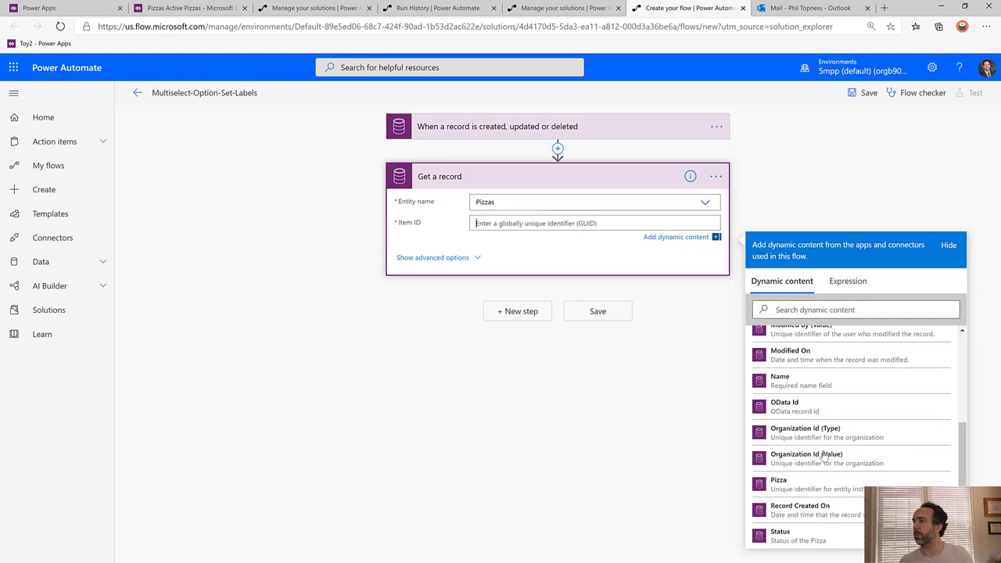
click(806, 428)
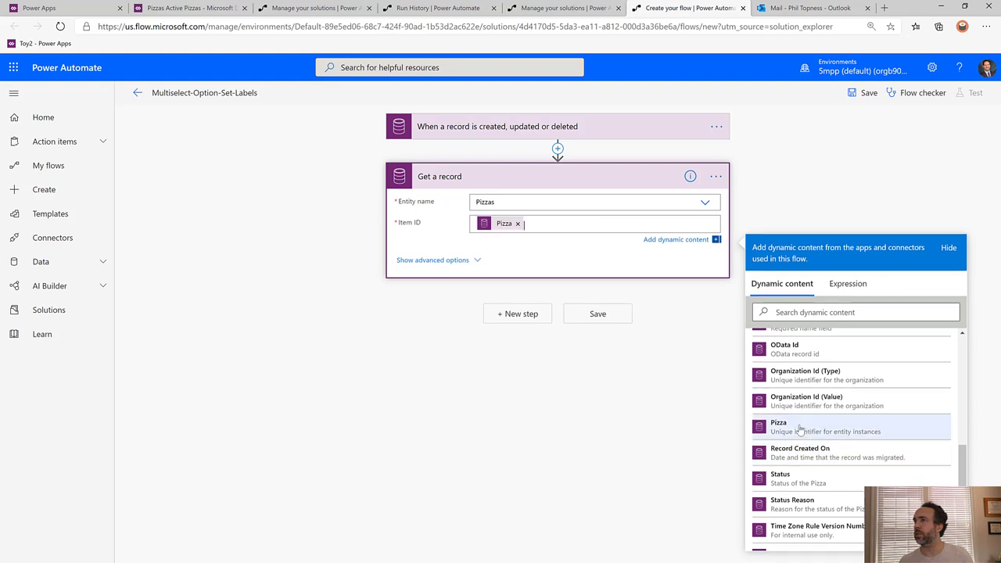
Step: Examine the Get a record output body in the earlier flow run and highlight the cr917_toppings values
click(438, 7)
scroll(560, 367, down, 3)
scroll(560, 367, down, 1)
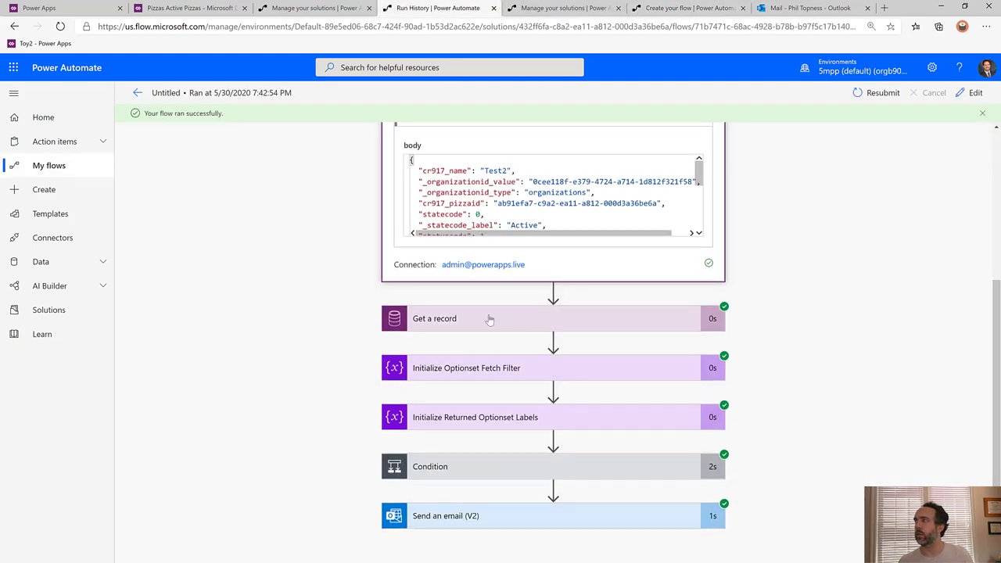
click(487, 317)
scroll(477, 397, down, 3)
scroll(471, 412, down, 5)
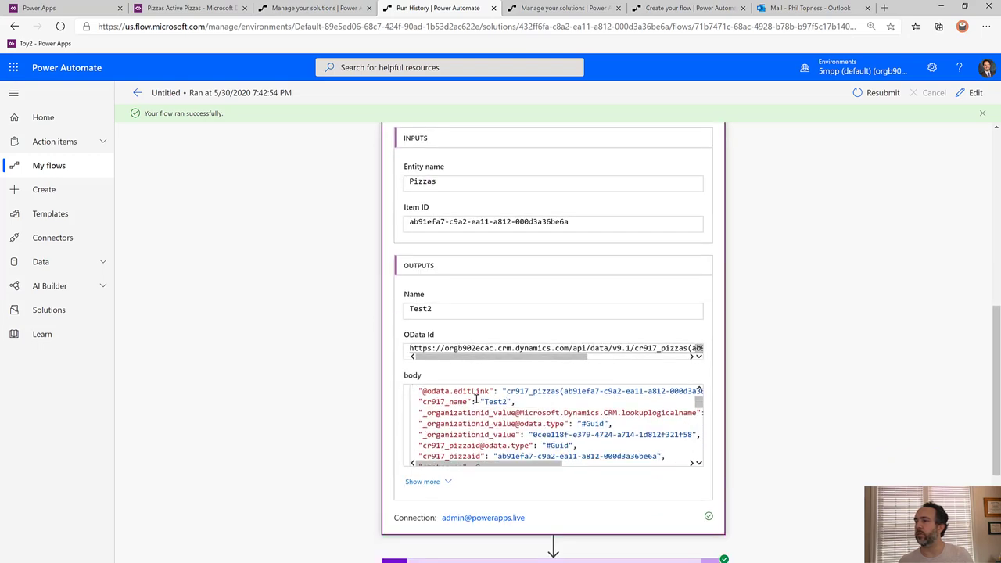
scroll(471, 412, down, 2)
scroll(520, 381, up, 5)
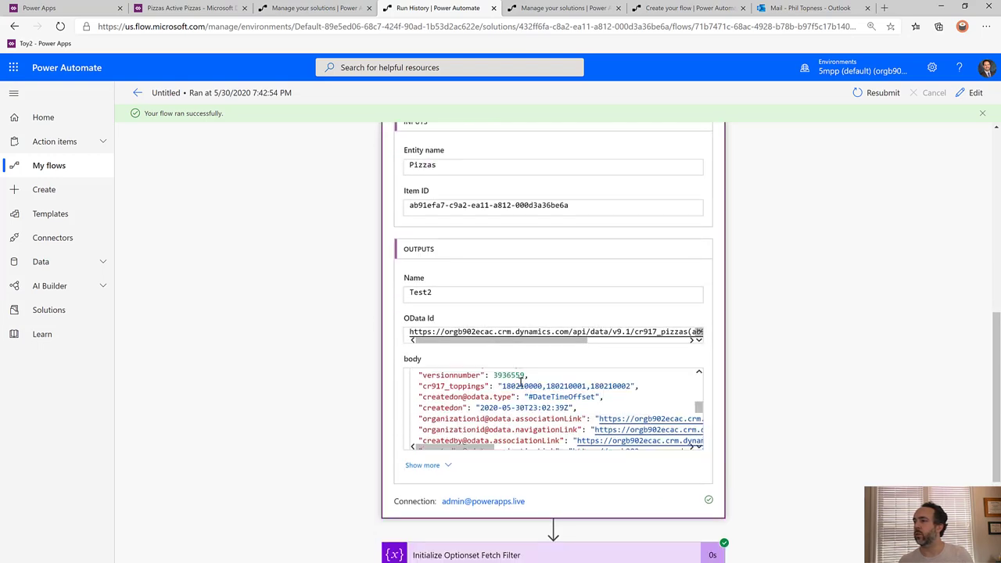
drag(498, 385, 634, 383)
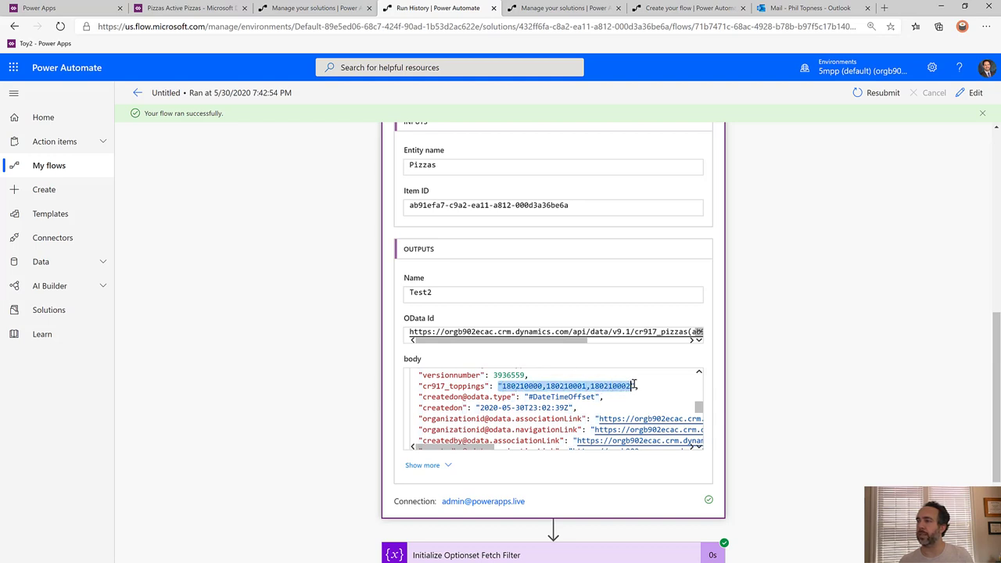
click(563, 385)
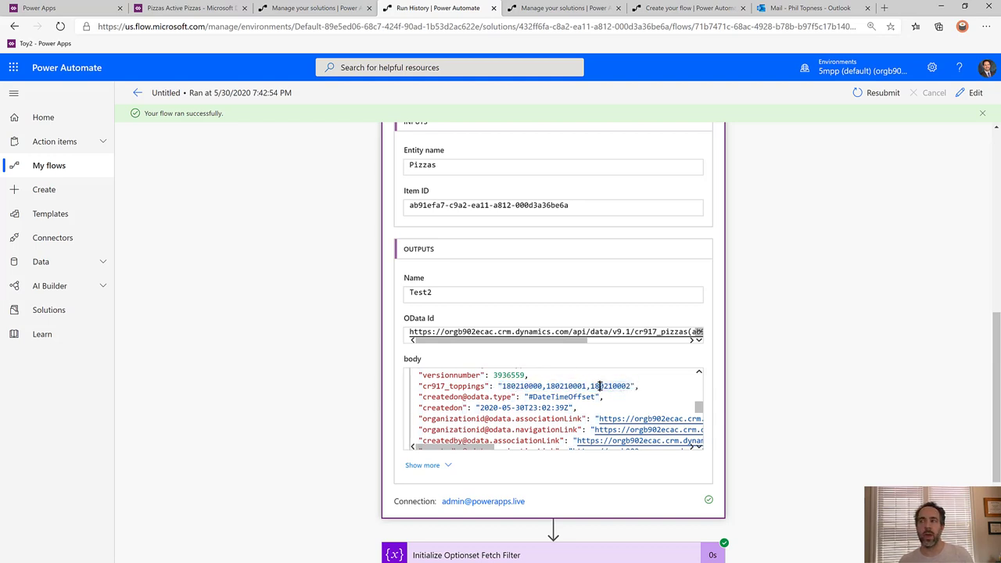
Step: Back in the new flow, add a Condition after Get a record with Toppings as its first value and the operator contains
click(661, 9)
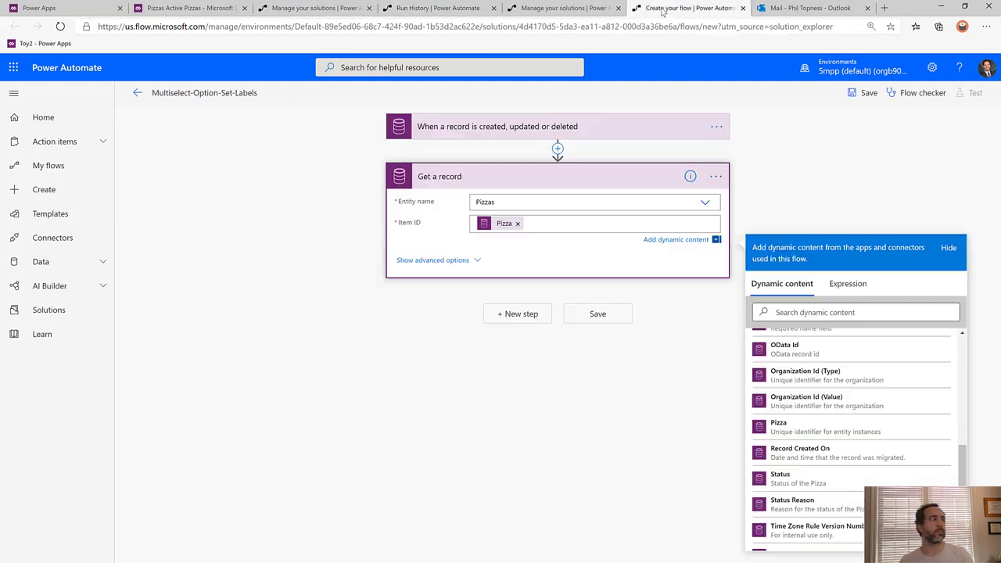
click(516, 313)
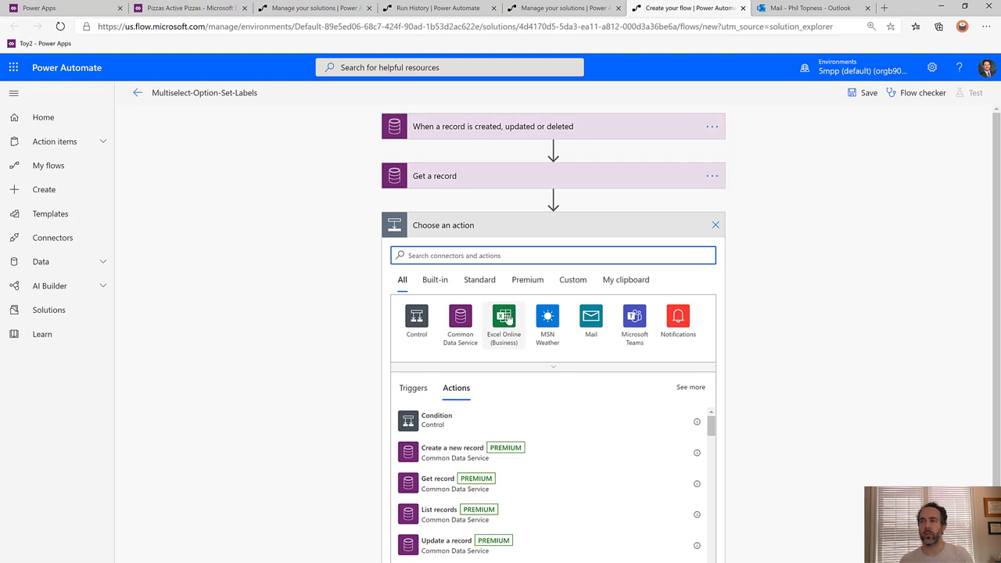
click(429, 424)
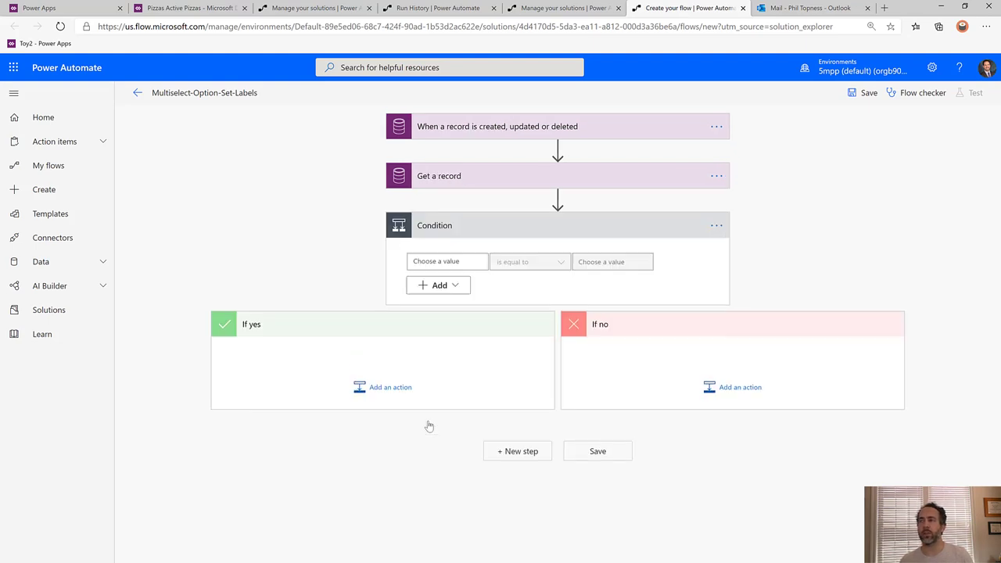
click(443, 263)
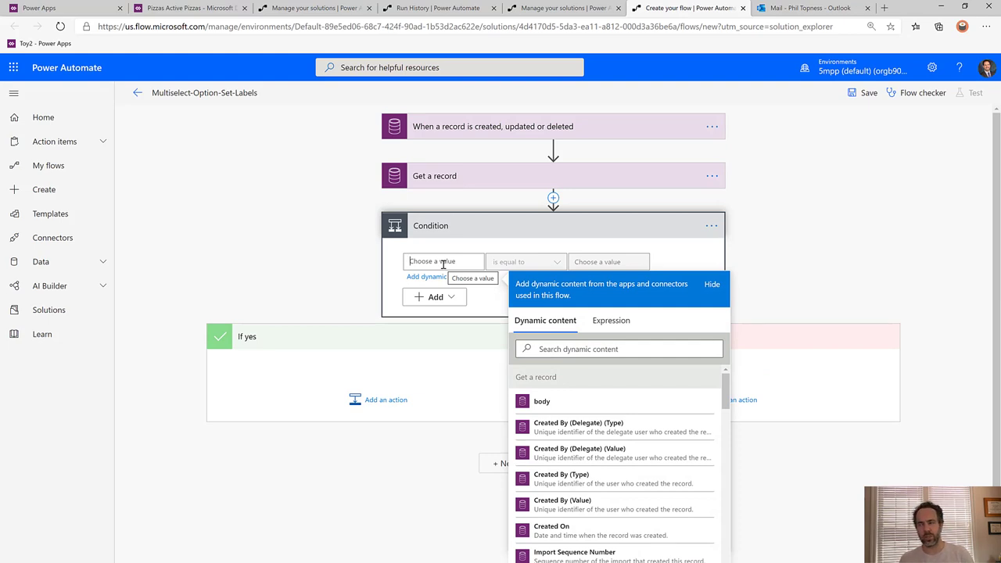
scroll(580, 415, down, 5)
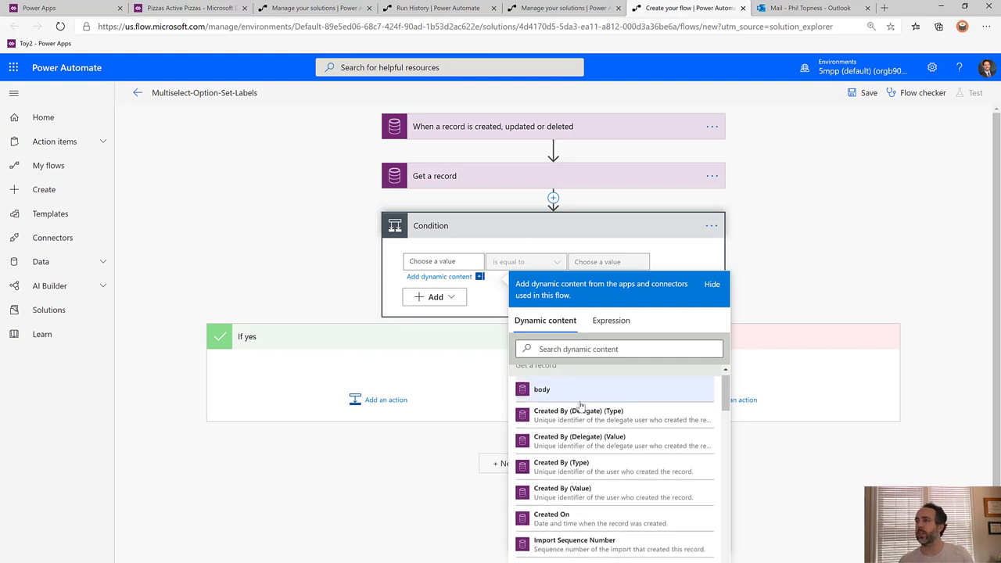
scroll(579, 446, down, 5)
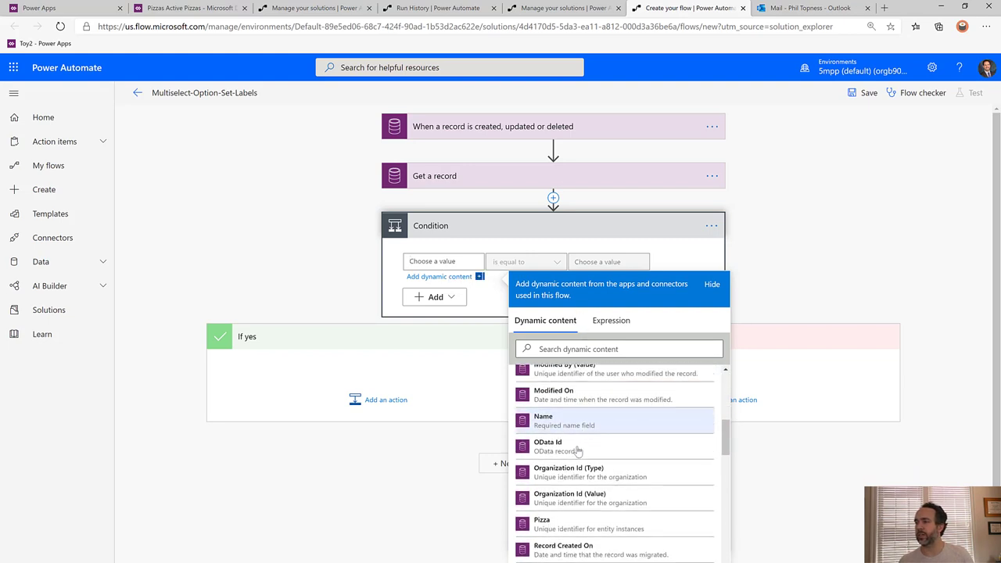
click(571, 531)
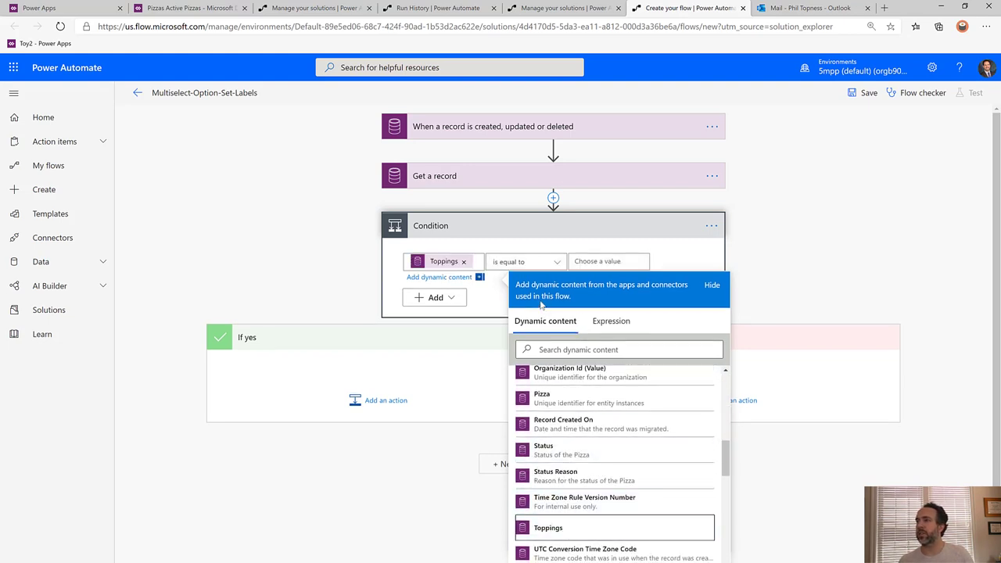
click(529, 269)
click(504, 279)
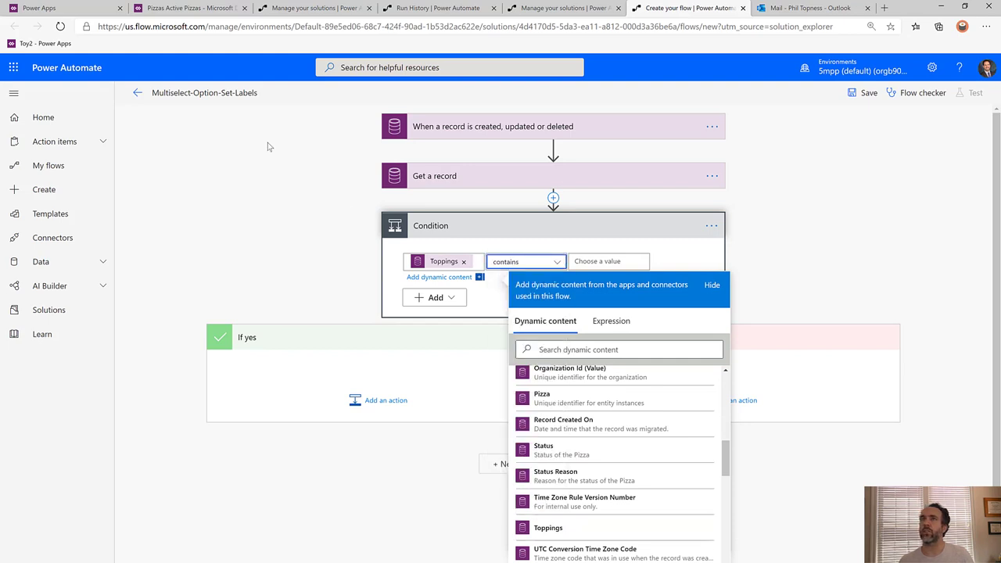
Step: Switch to Power Apps and copy the value of the Pineapple item in the Toppings option set
click(178, 9)
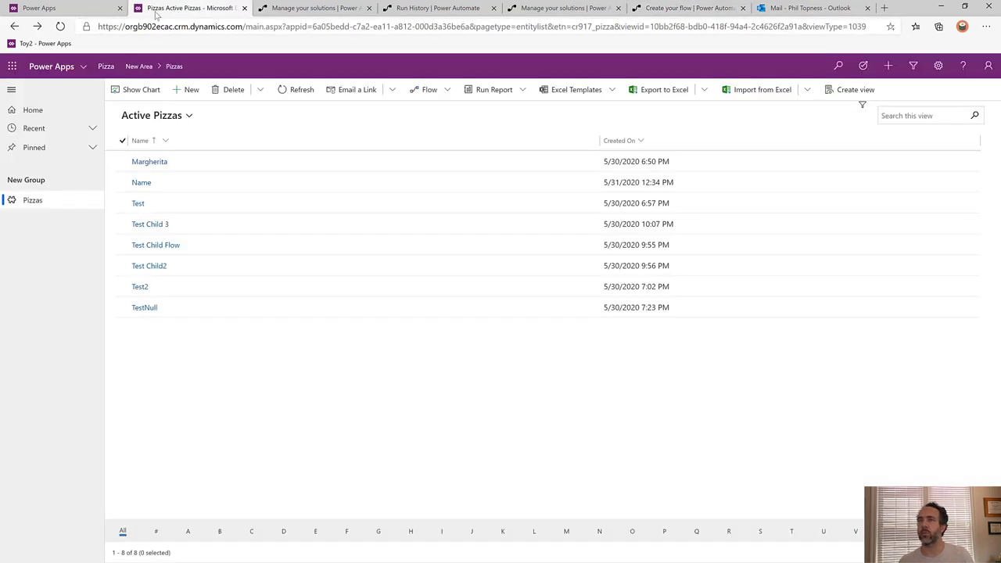
click(90, 9)
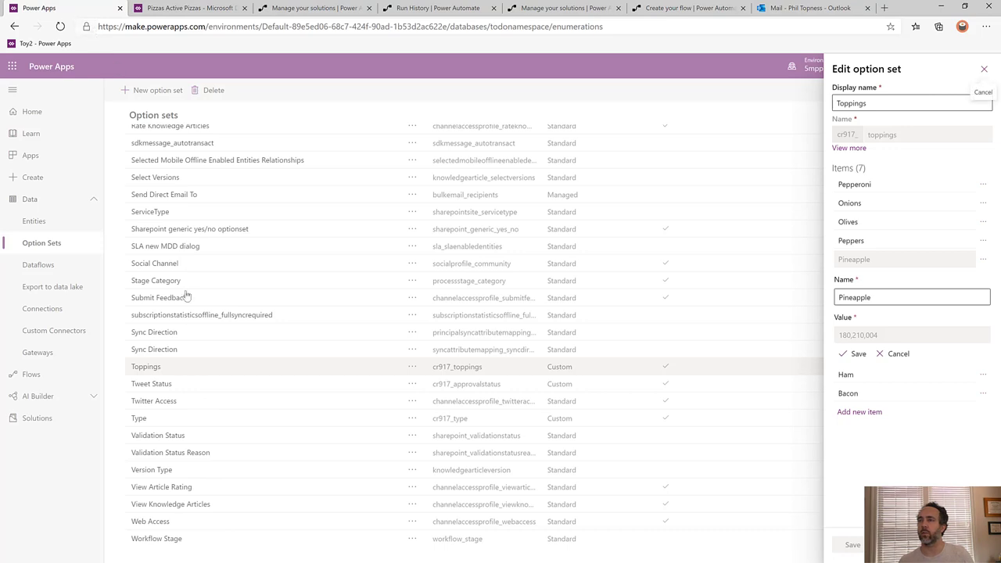
click(899, 354)
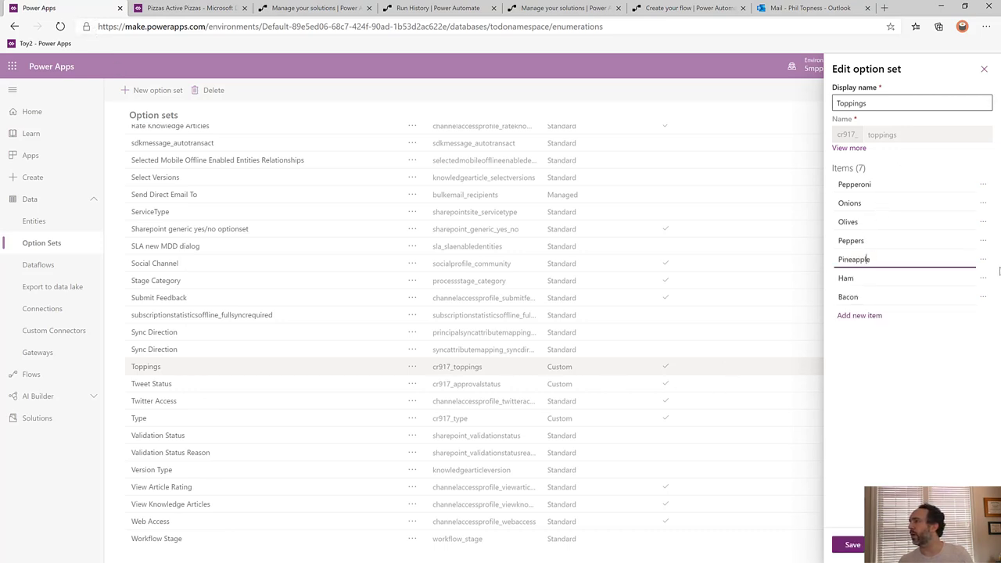
click(983, 259)
click(945, 286)
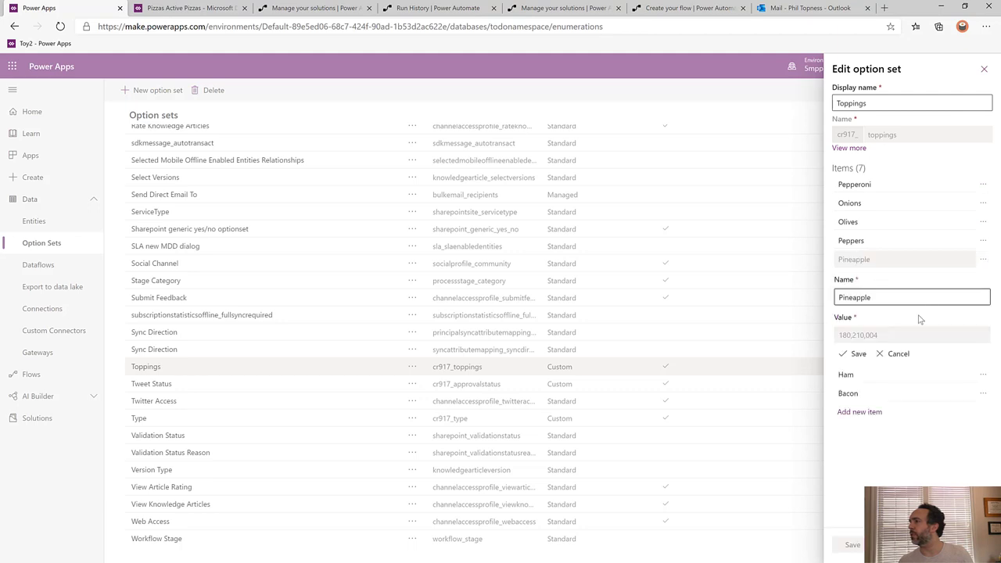
double_click(868, 336)
key(ctrl+c)
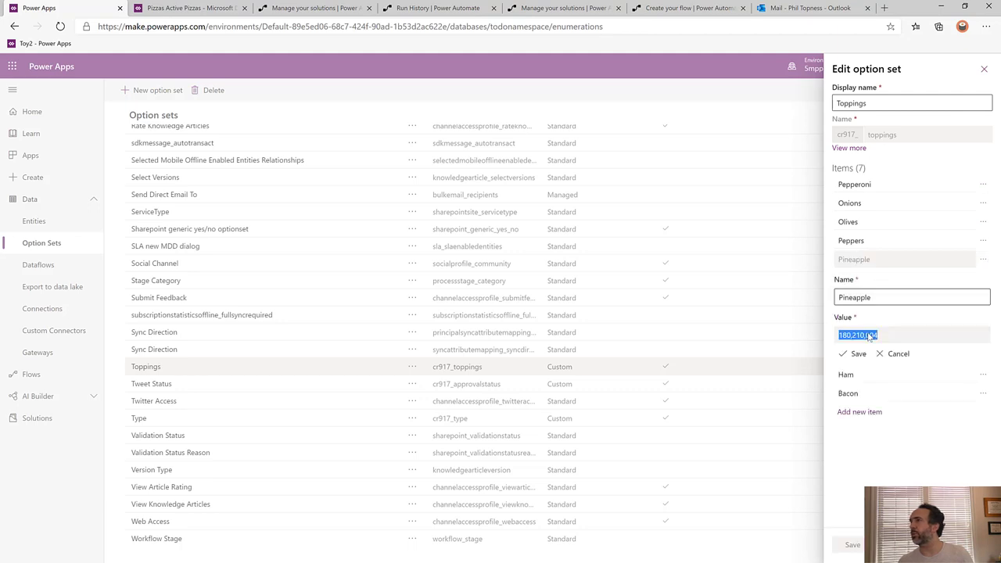
Step: Back in the new flow, set the condition's comparison value to 180210004 without thousands separators
click(568, 8)
click(679, 14)
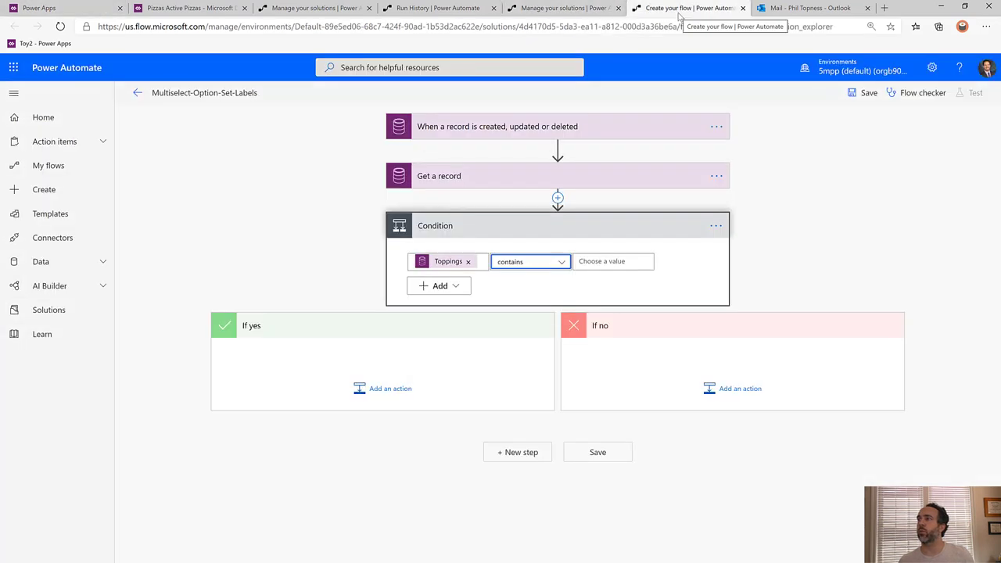
click(602, 263)
key(ctrl+v)
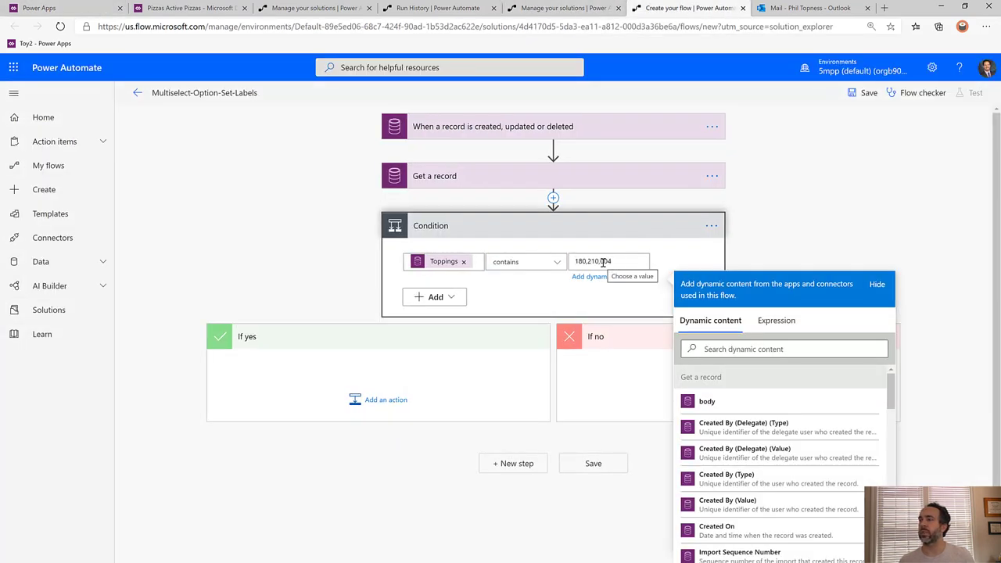
key(BackSpace)
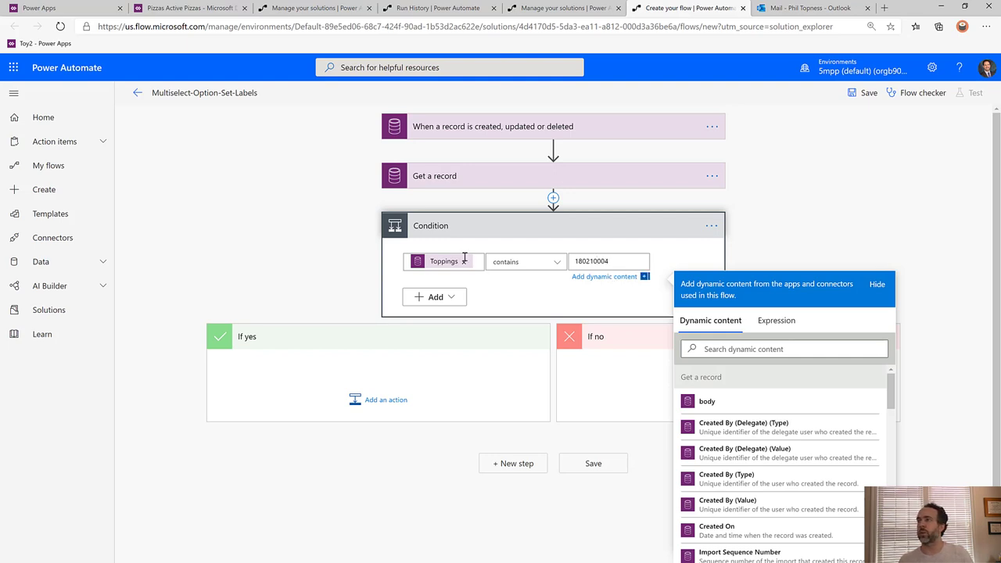
double_click(592, 261)
Step: Delete the Condition below the Get a record action
click(709, 228)
click(739, 351)
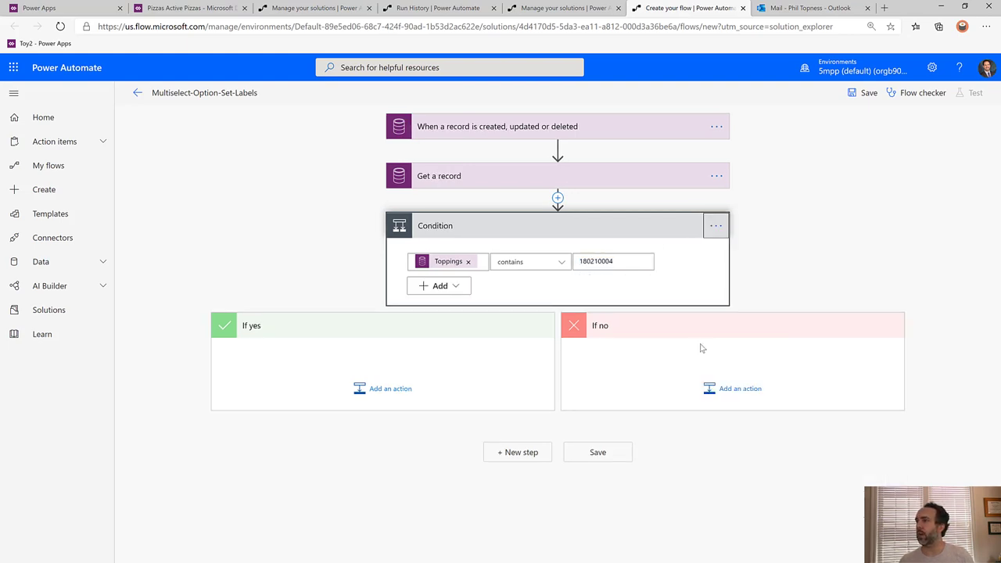
click(526, 332)
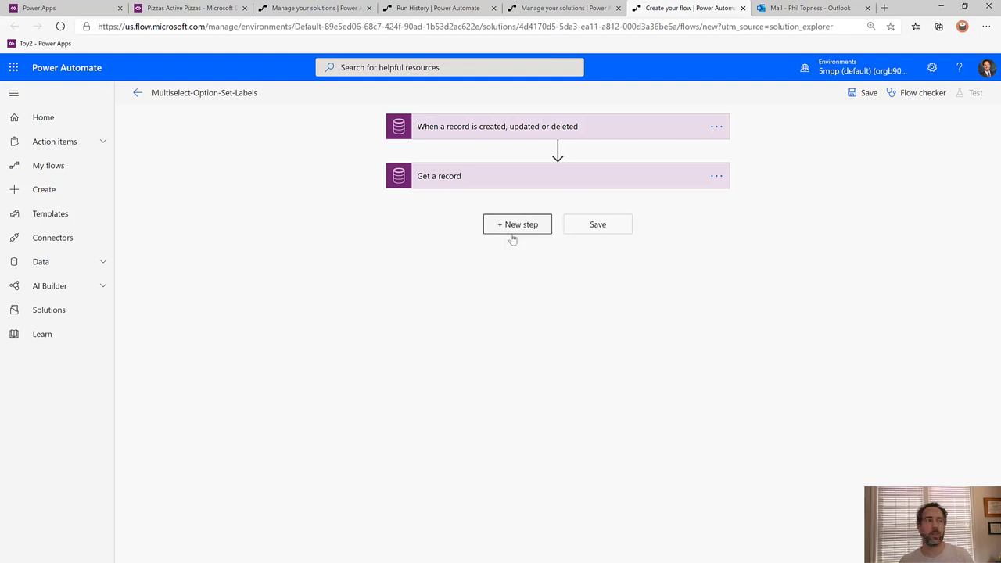
Step: Add an Initialize variable action after Get a record for a String variable named Fetch Optionset Filter Condition
click(519, 225)
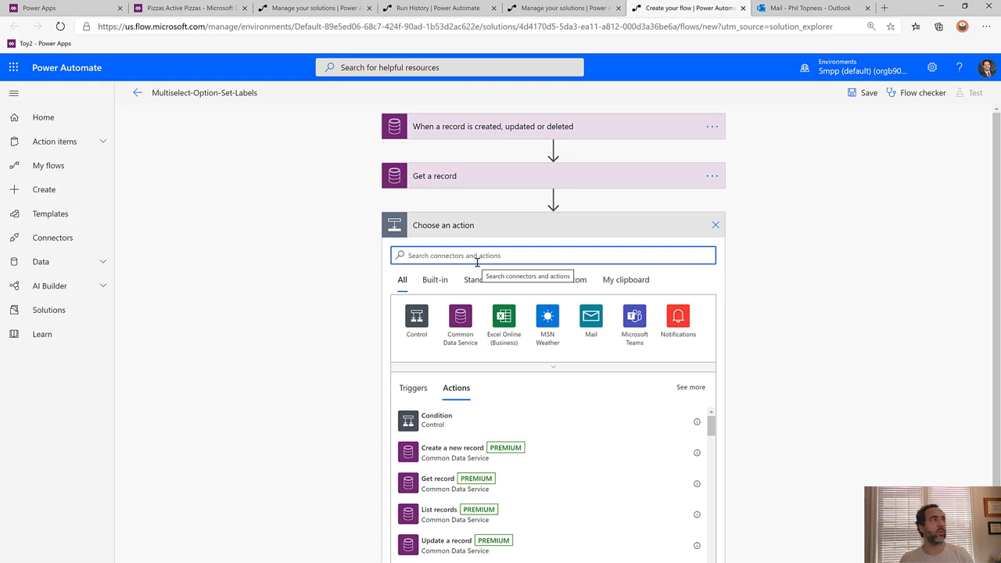
text(vari)
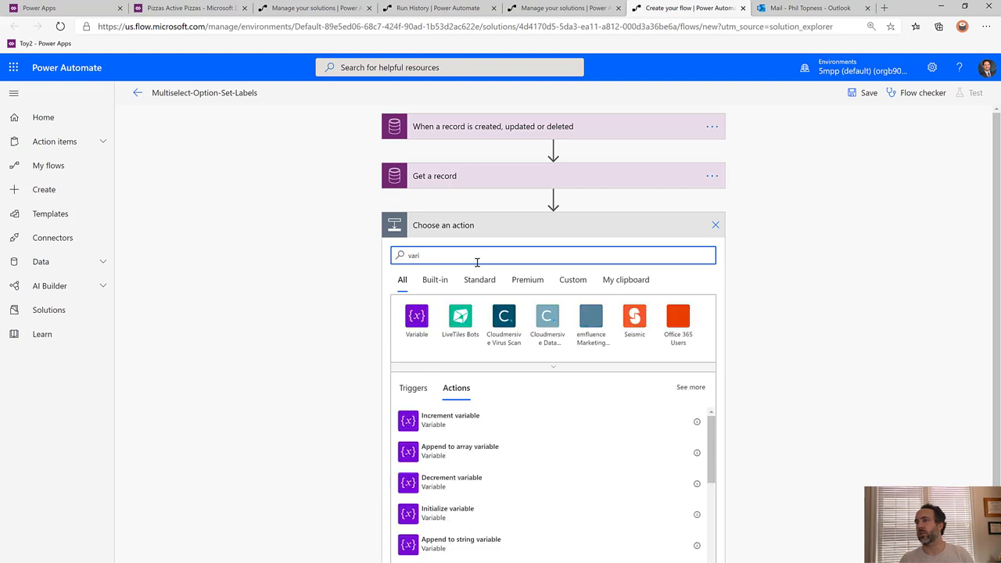
scroll(421, 364, down, 1)
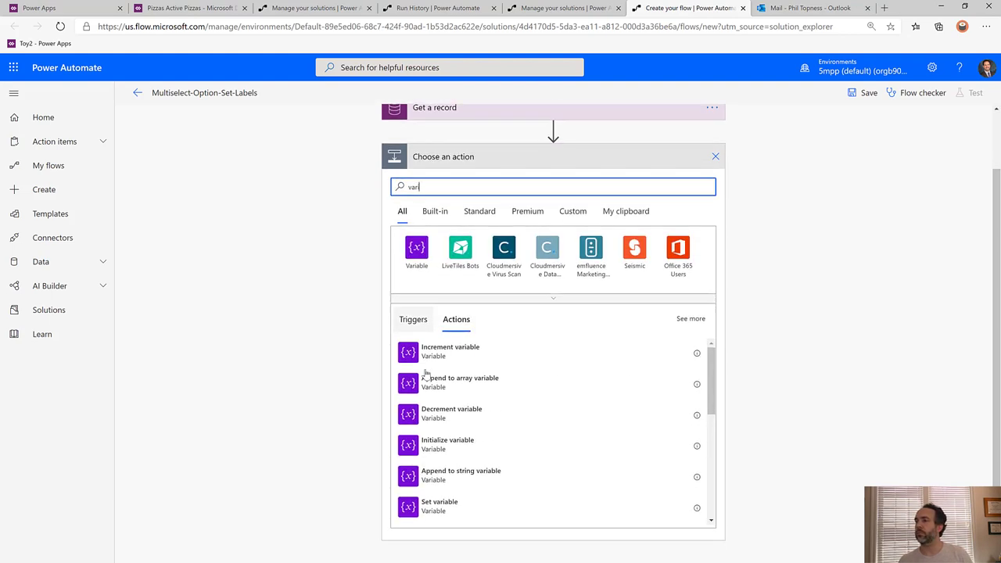
click(435, 446)
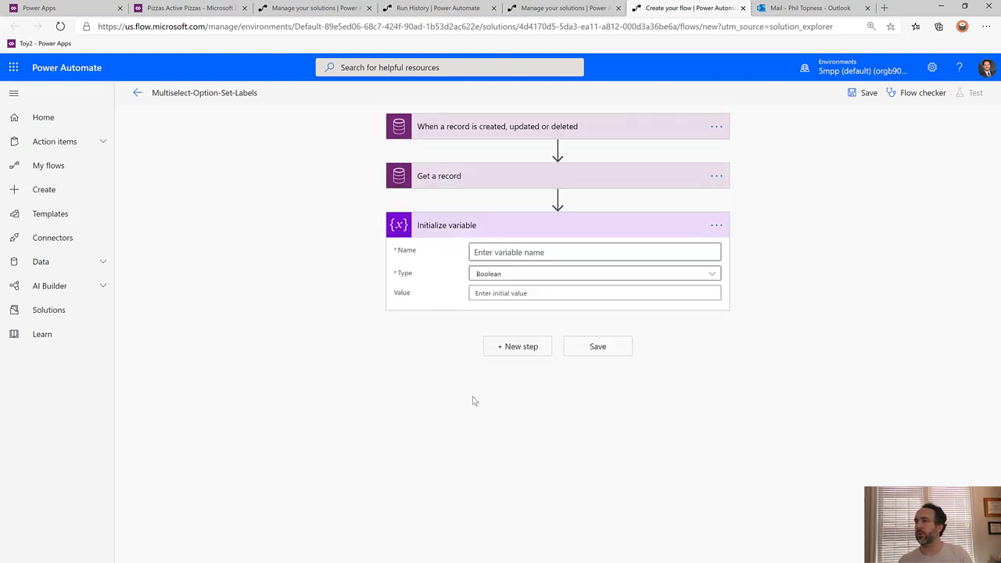
click(505, 252)
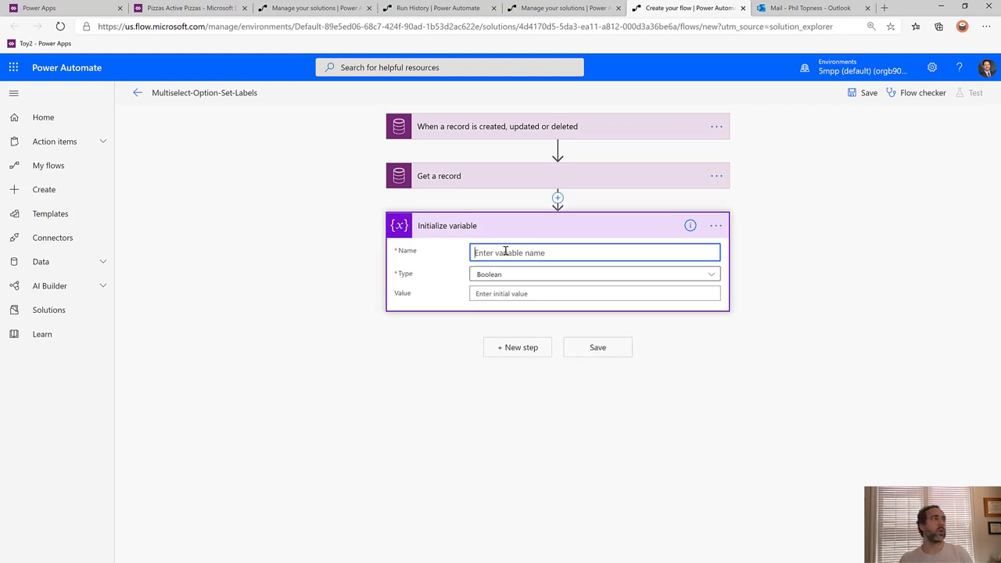
text(Fetch Optionset Filter Condition)
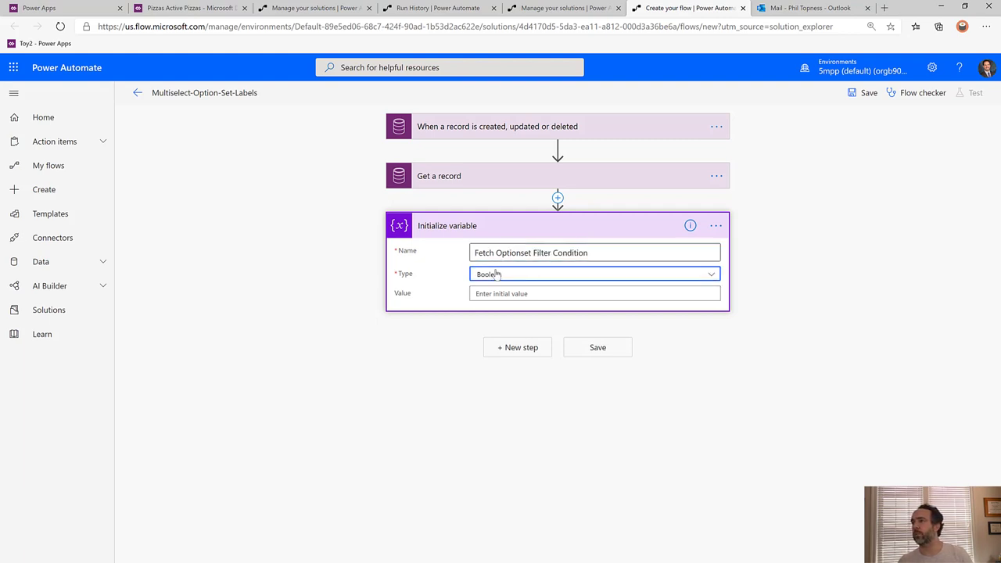
click(497, 274)
click(485, 353)
click(513, 295)
Step: Rename the Initialize variable action as Fetch Optionset Filter Initialization
click(711, 226)
click(750, 240)
text(Fetch Optionset)
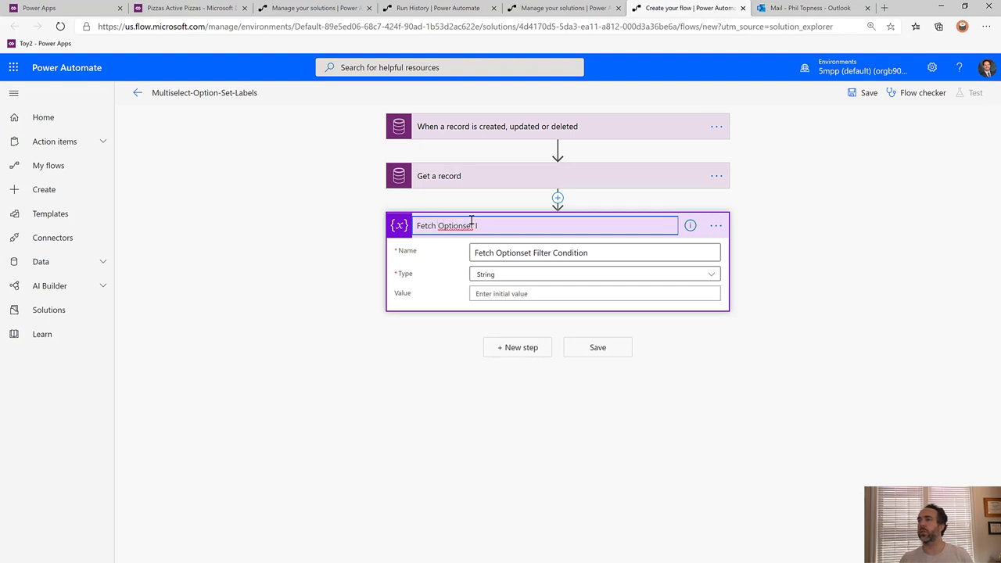
text(Filter Initialization)
Step: Add another Initialize variable action below it for a String variable named Multiselect Labels
click(516, 348)
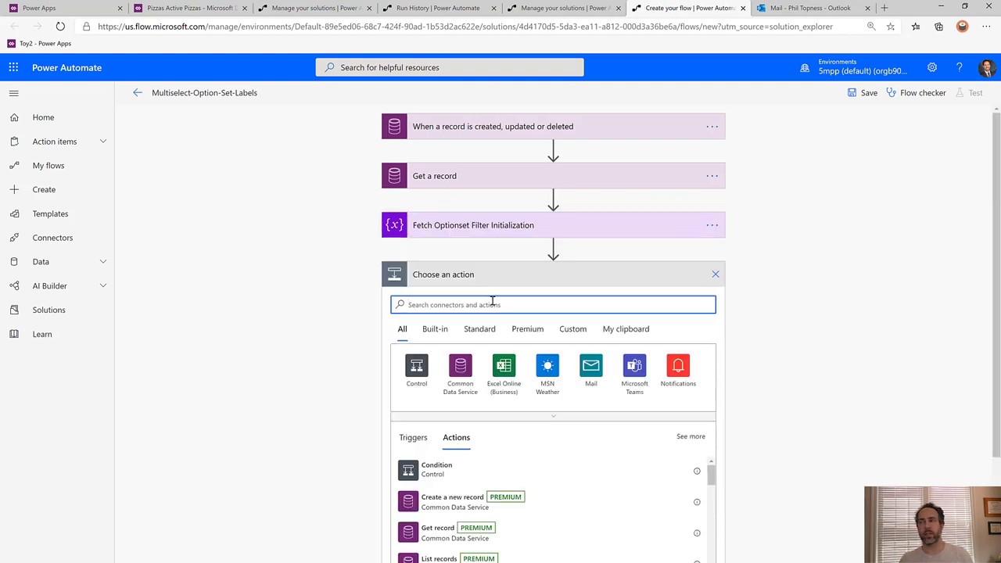
text(variable)
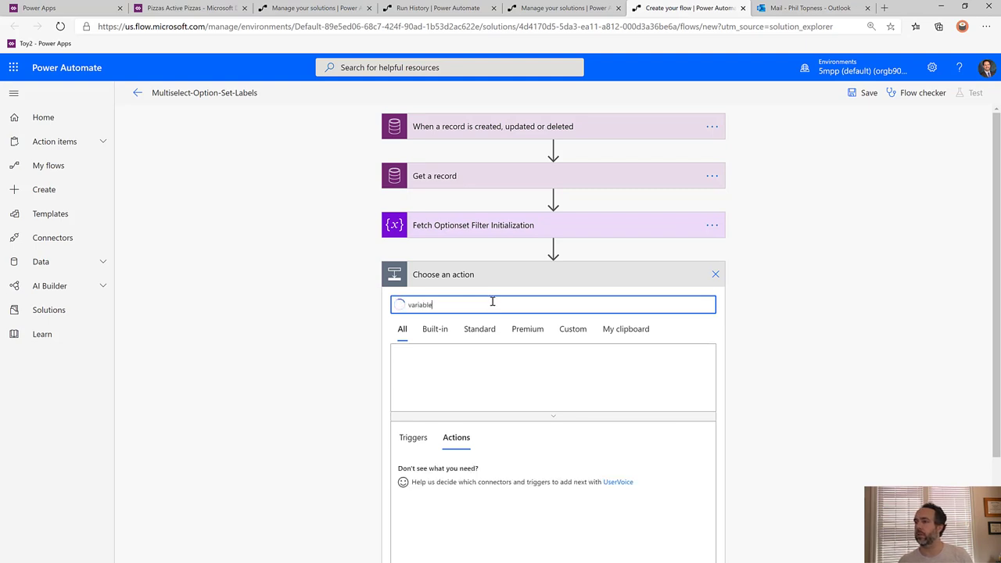
scroll(505, 446, down, 2)
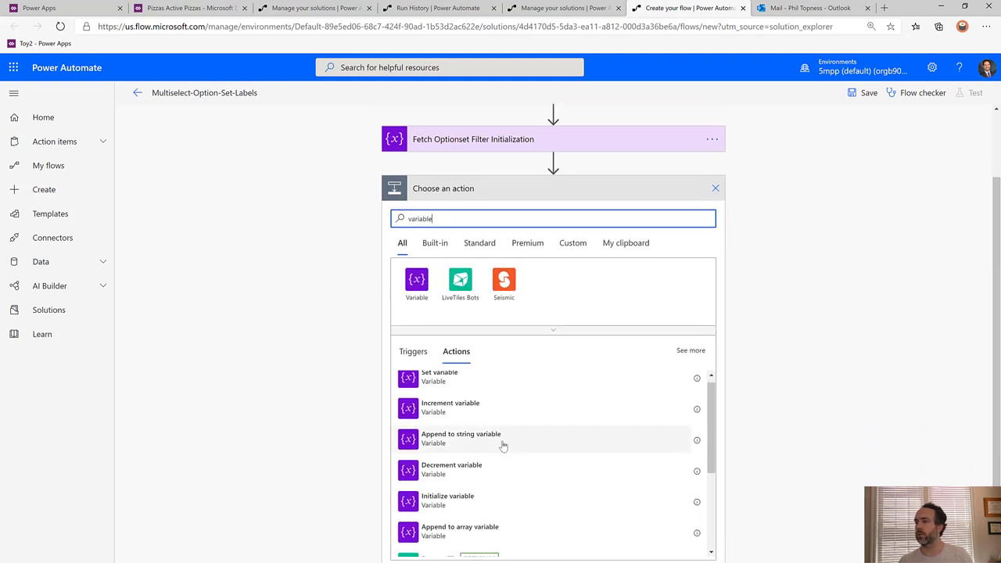
click(478, 505)
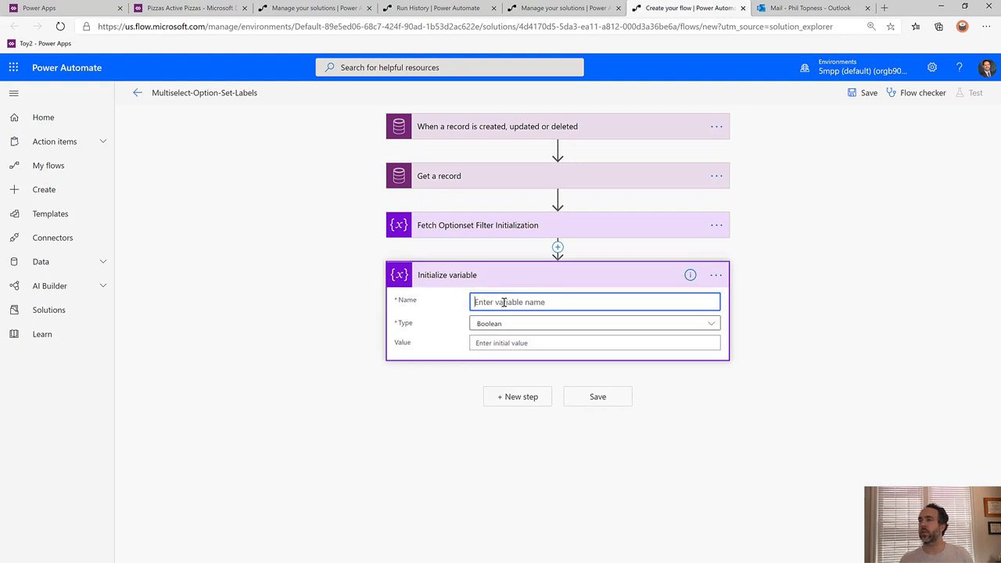
text(Multiselect Labels)
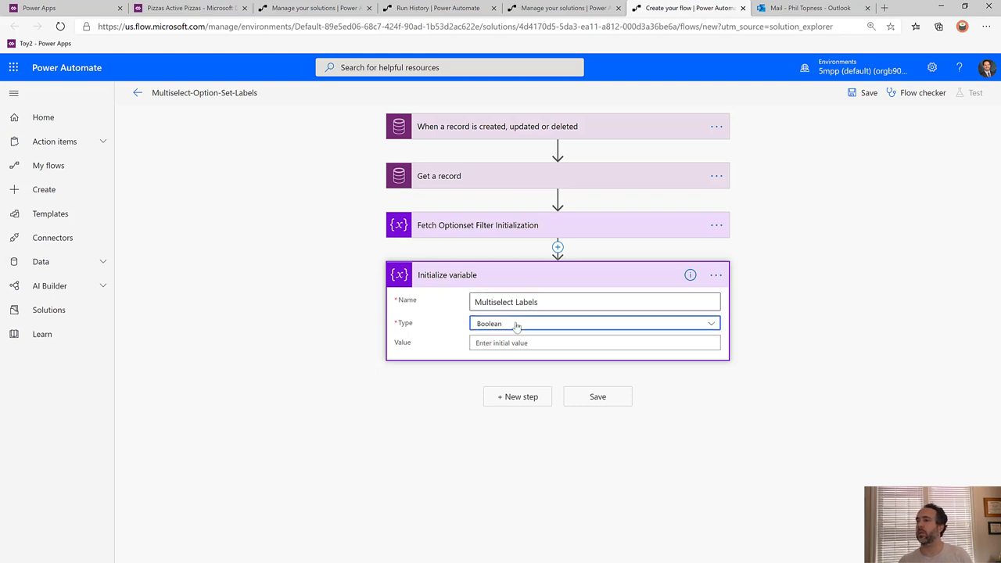
click(513, 325)
click(484, 405)
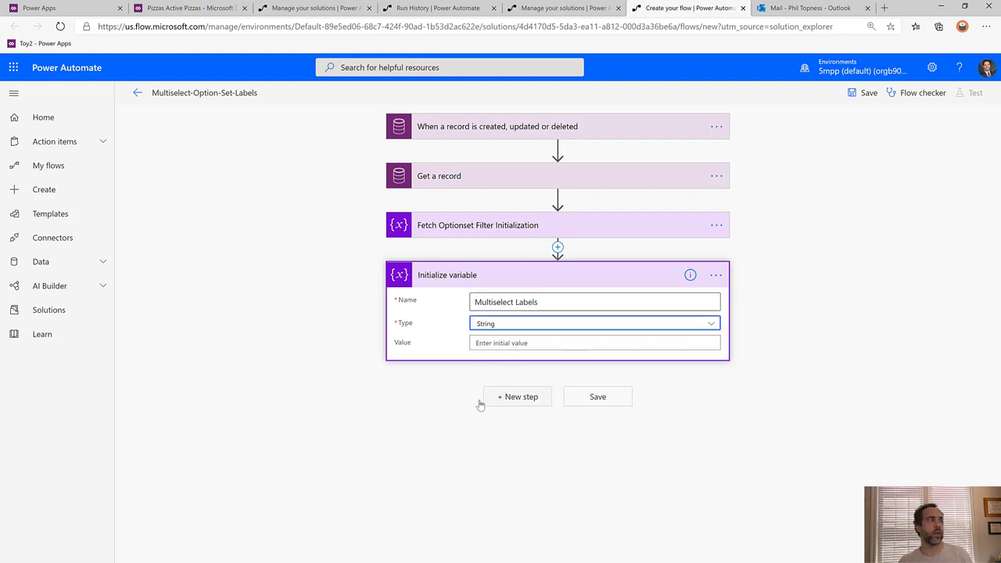
click(452, 441)
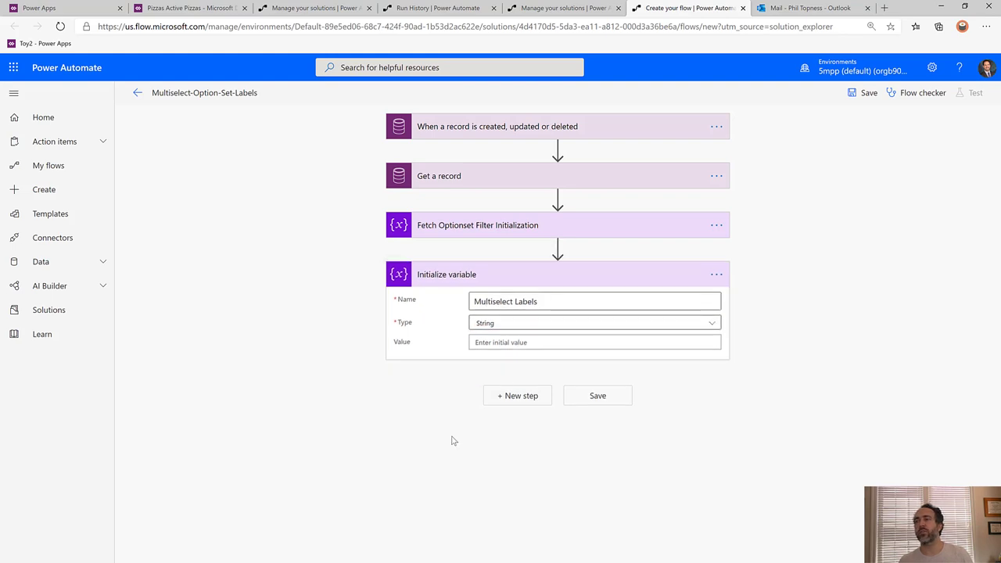
Step: Add a Condition as the next flow step, with the Toppings value from Get a record as its first operand
click(514, 398)
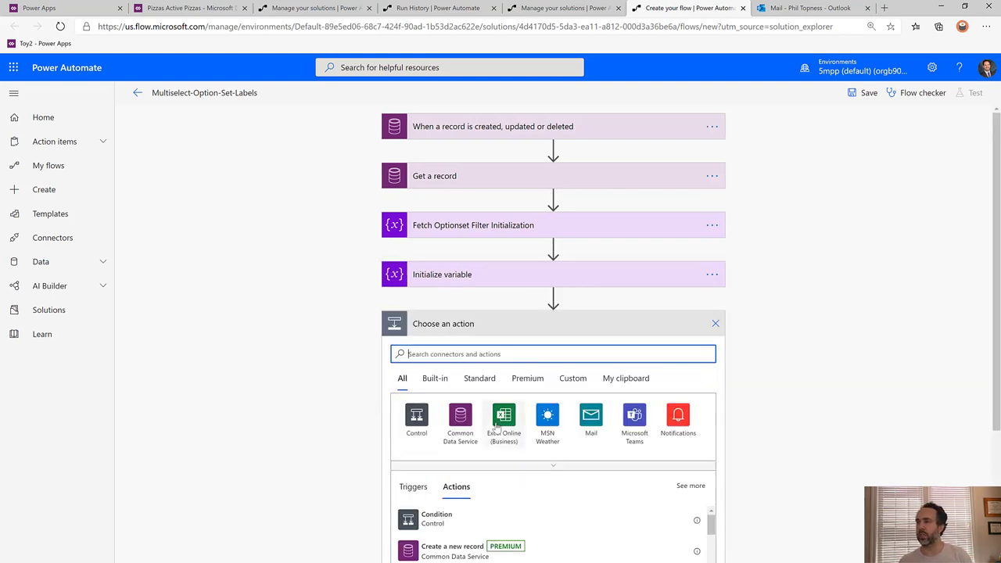
click(422, 519)
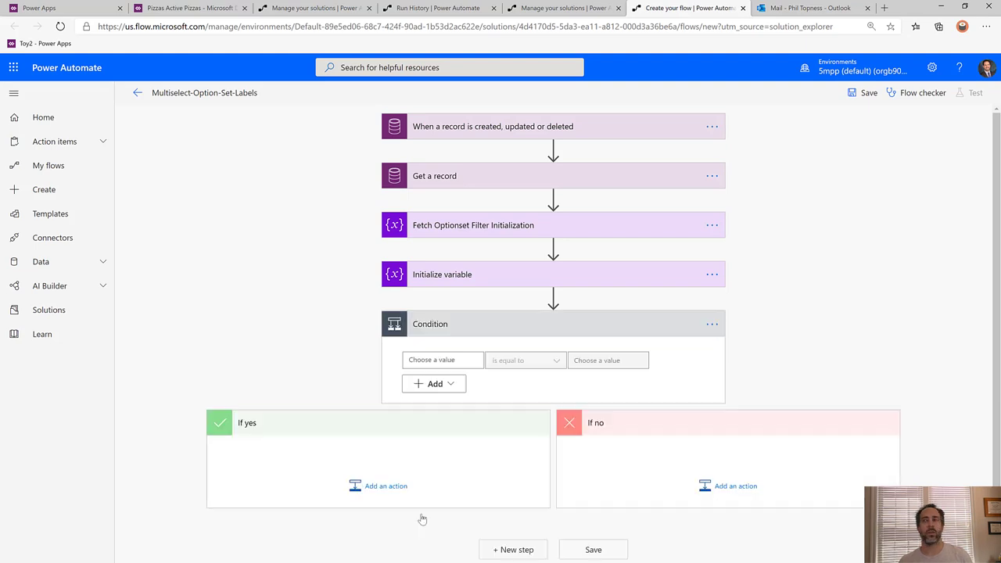
click(452, 361)
scroll(626, 458, down, 5)
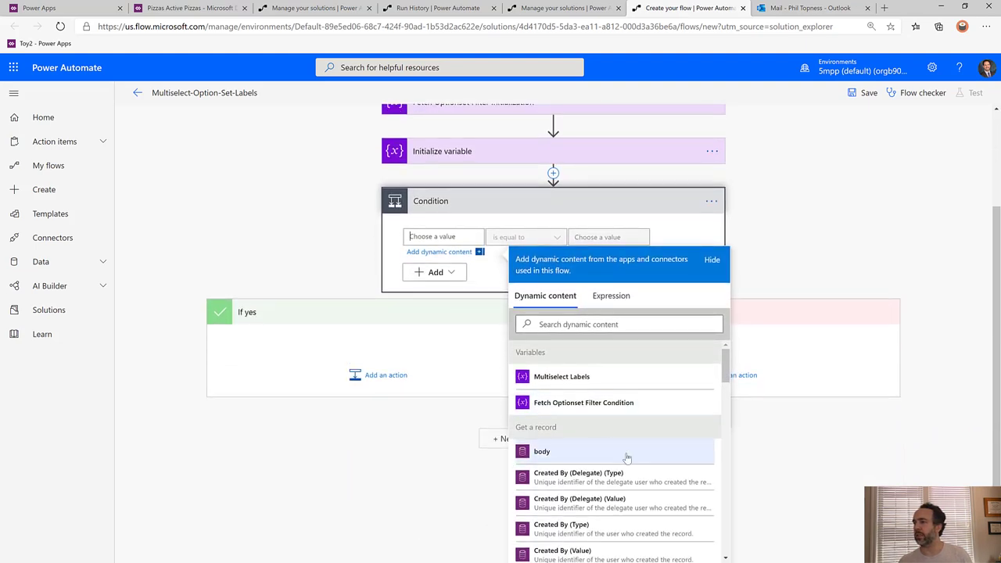
scroll(607, 451, down, 5)
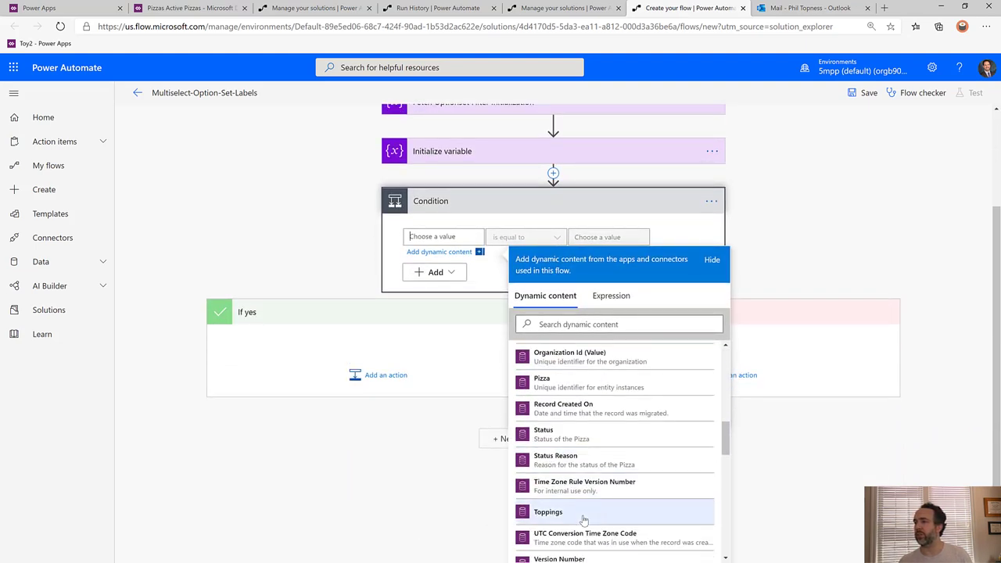
click(583, 516)
Step: Set the Condition to check that Toppings is not equal to null
click(564, 236)
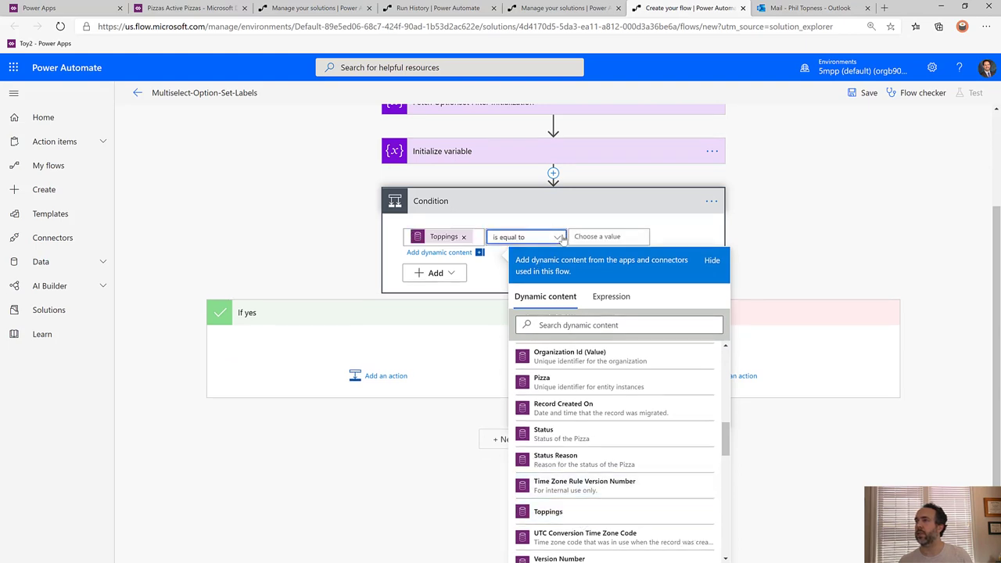
click(518, 323)
click(604, 245)
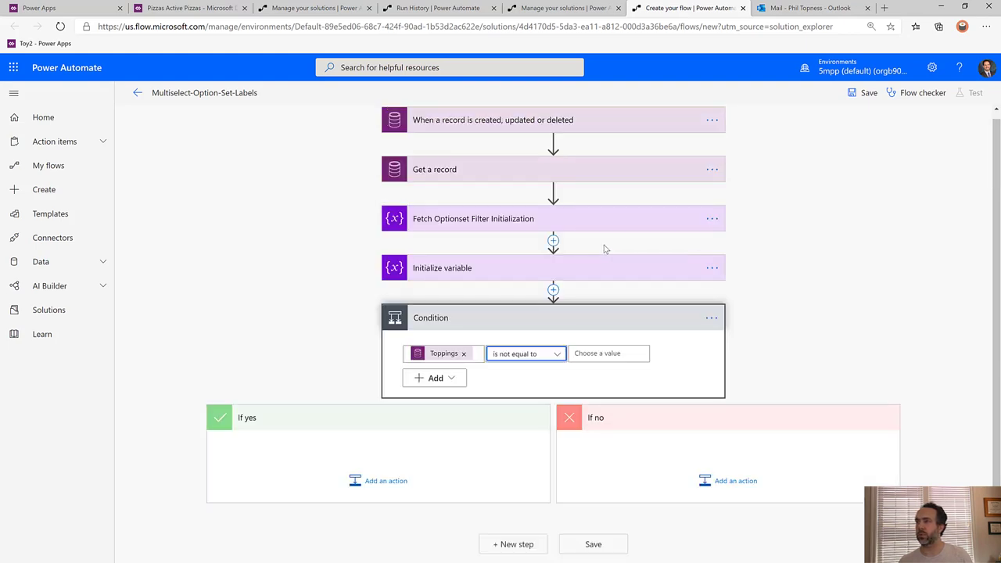
click(592, 352)
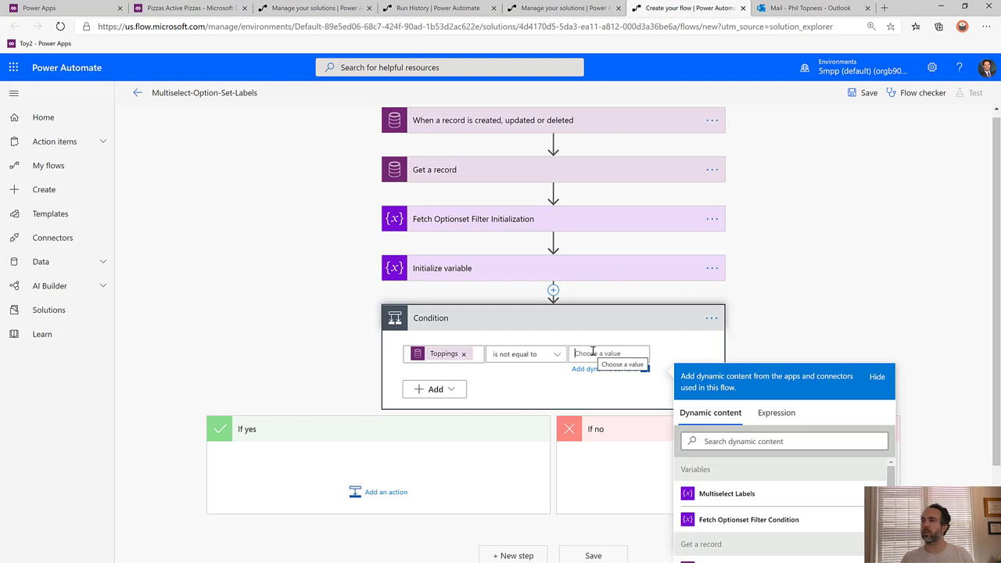
text(null)
scroll(820, 159, down, 2)
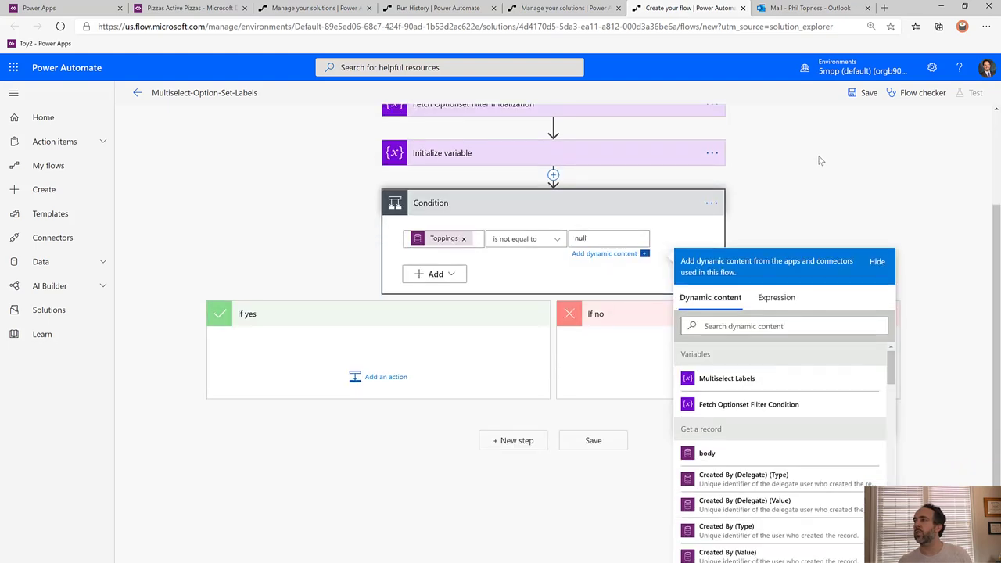
click(637, 487)
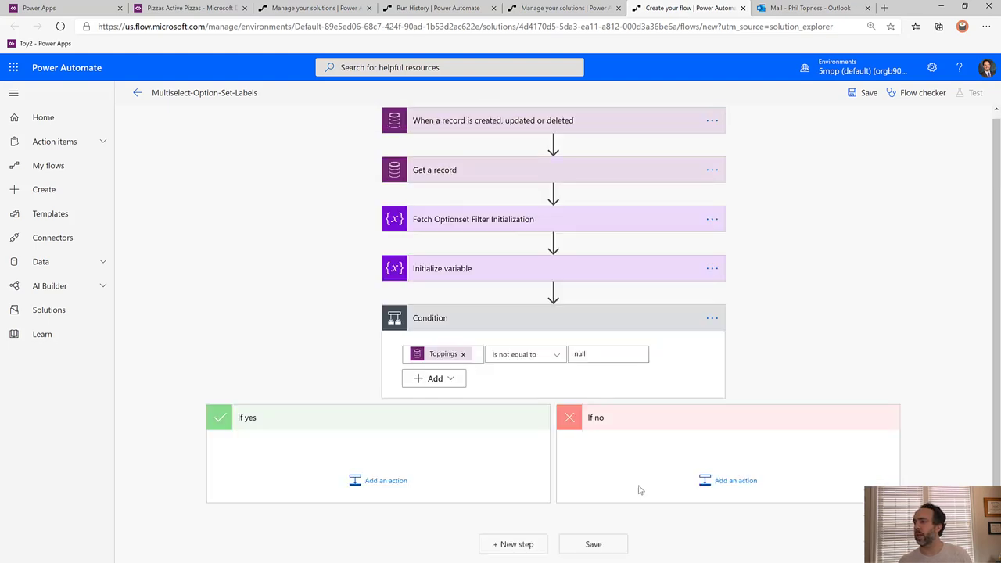
Step: Add a Set variable action to the If no branch that sets Multiselect Labels to "No toppings selected."
click(735, 481)
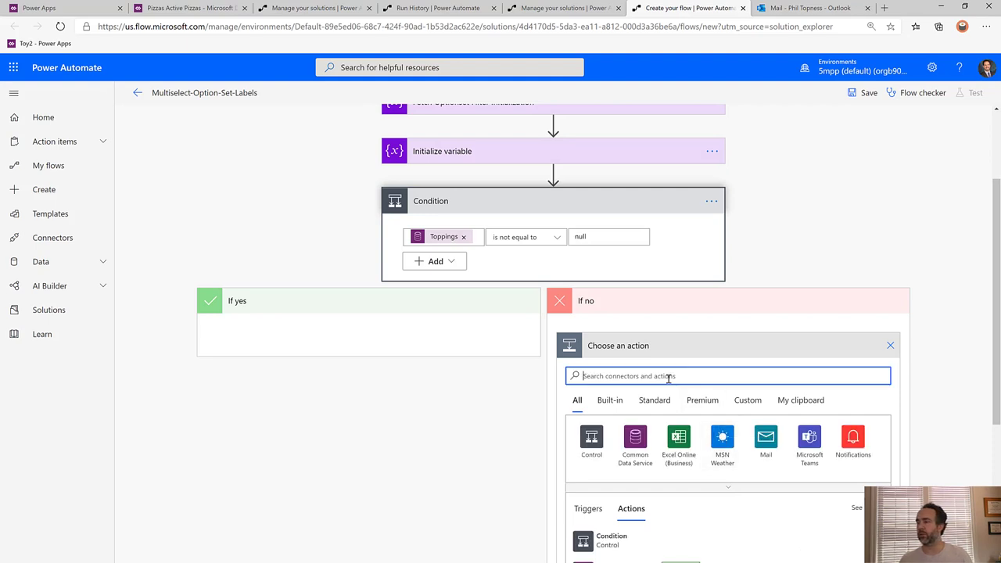
text(variable)
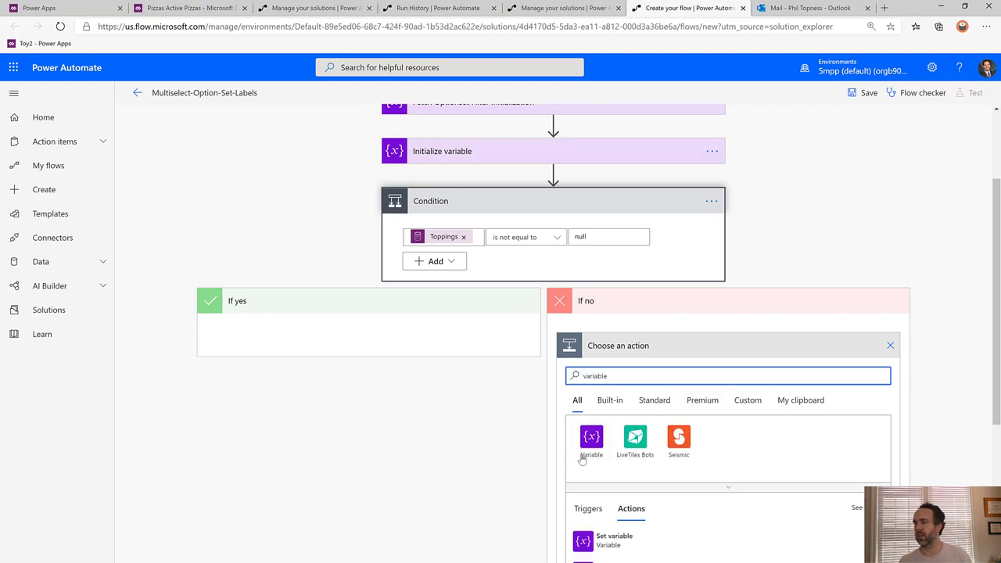
scroll(540, 428, down, 2)
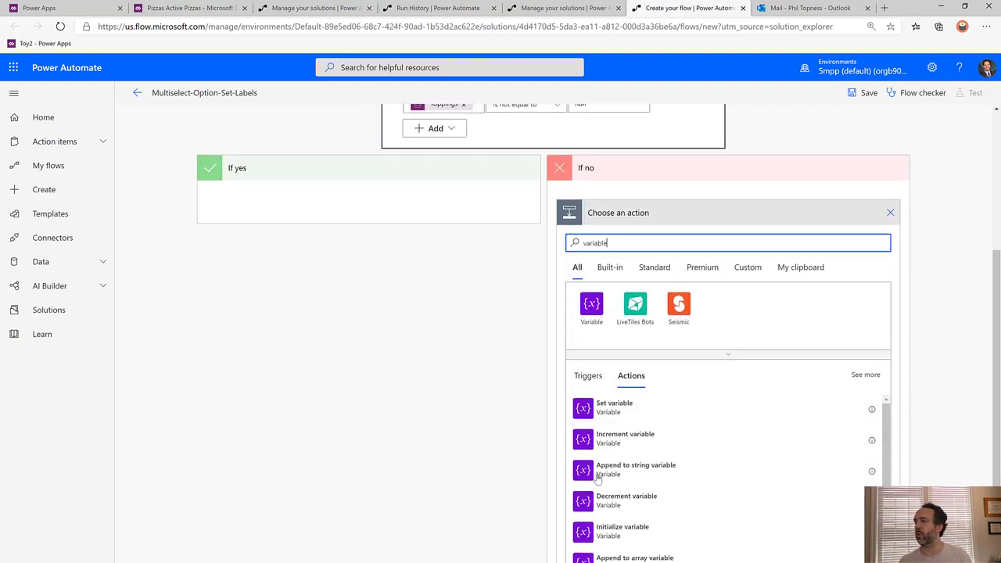
click(622, 403)
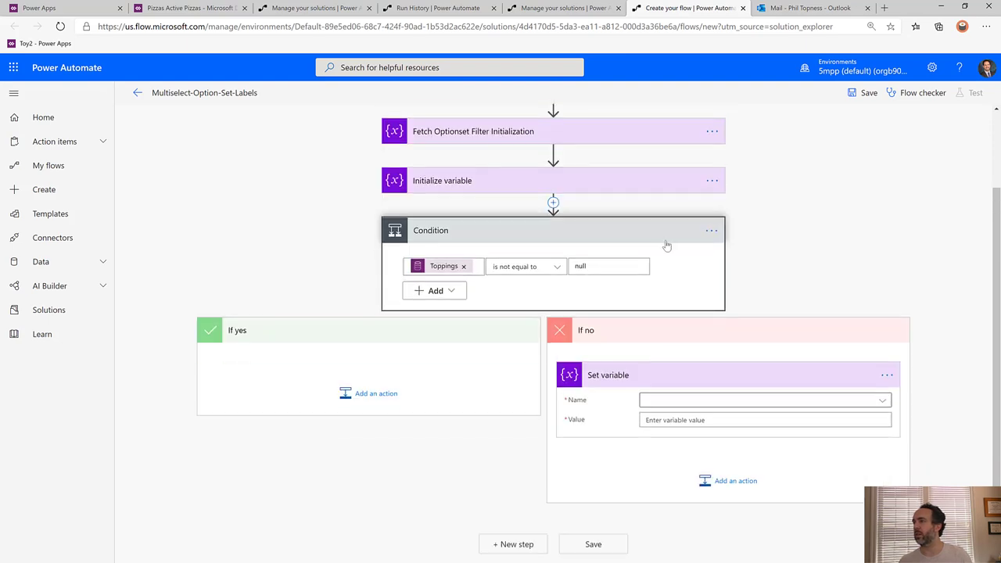
click(680, 399)
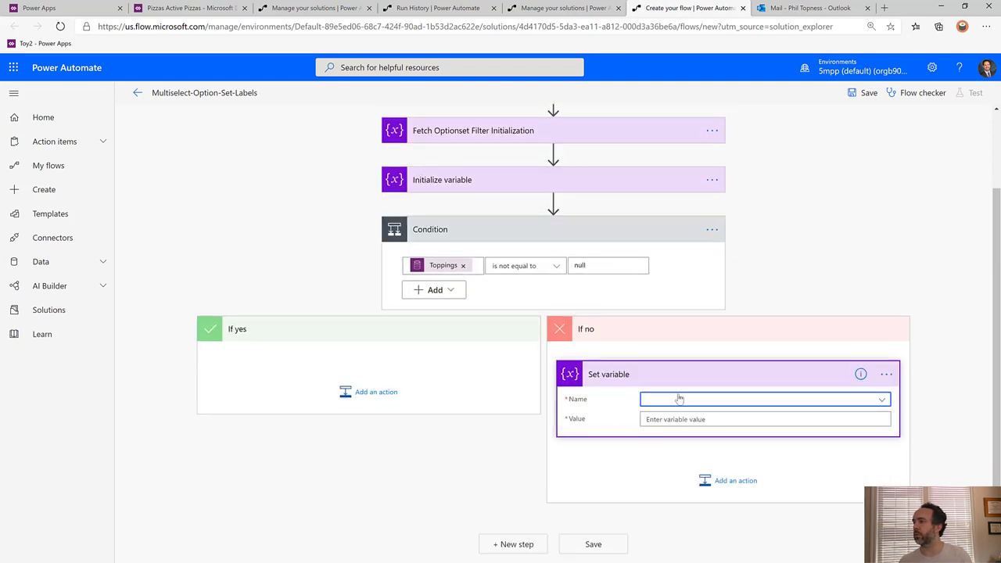
click(673, 421)
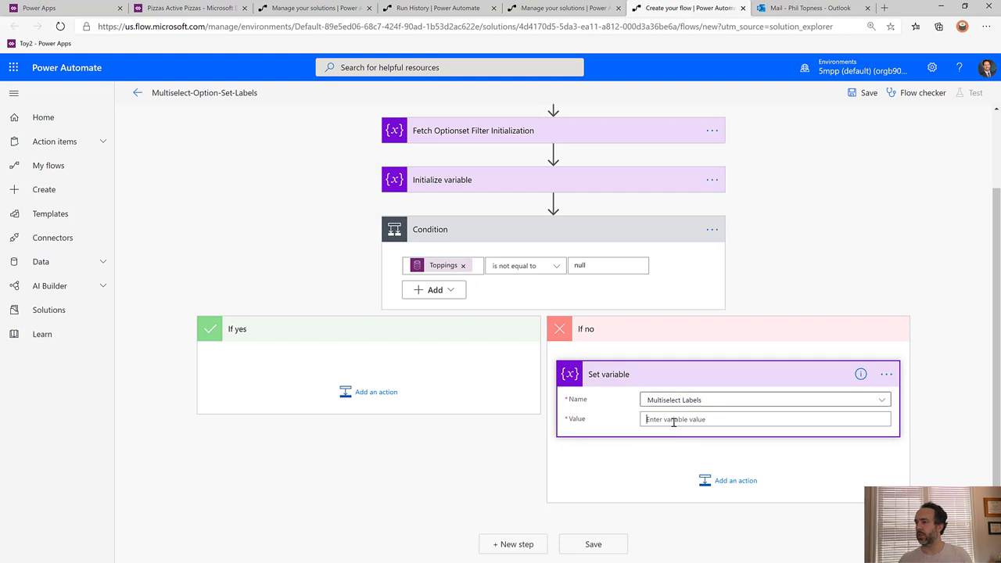
text(No t)
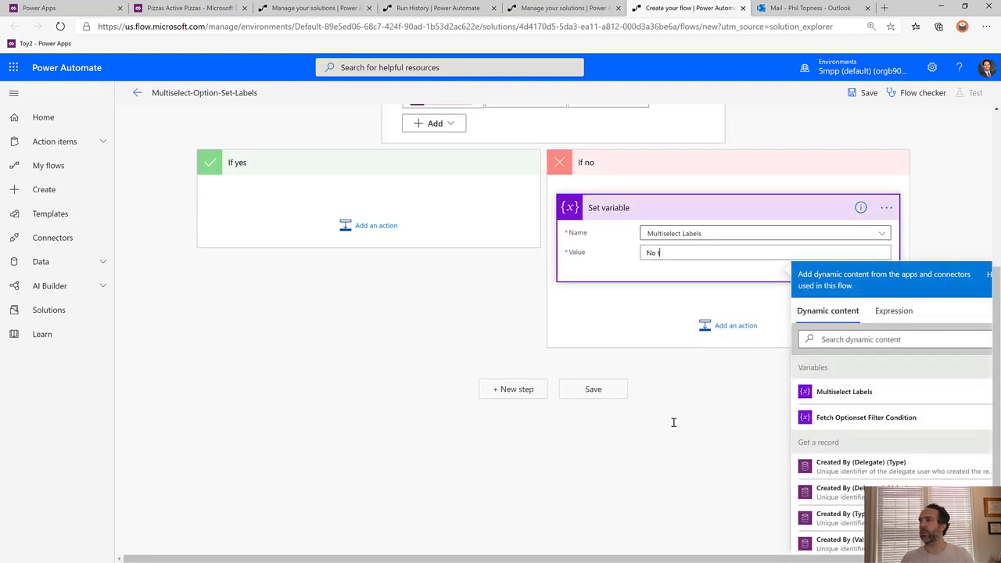
text(oppings selected.)
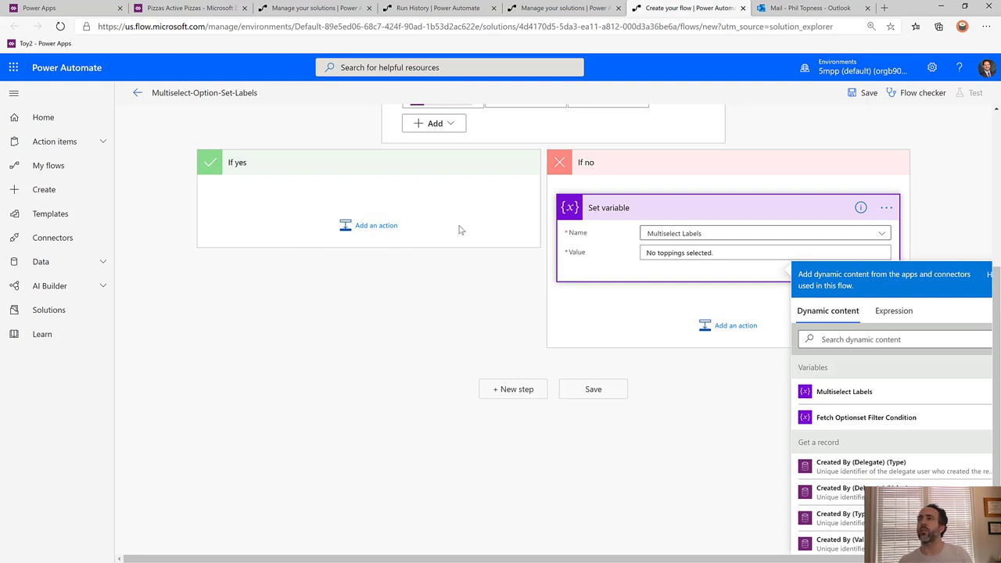
Step: Add a Compose data operation to the If yes branch of the Condition
click(373, 209)
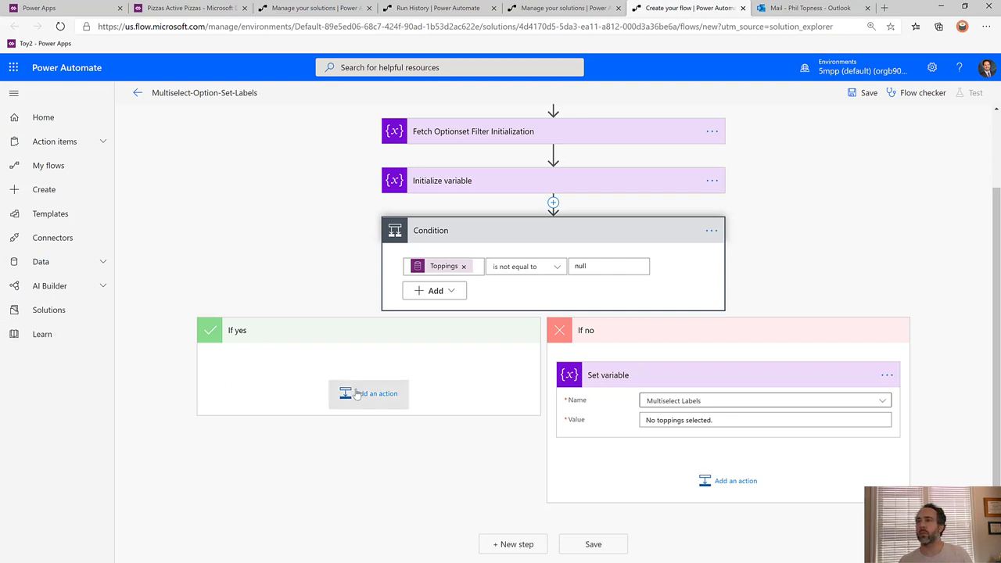
click(357, 393)
text(compose)
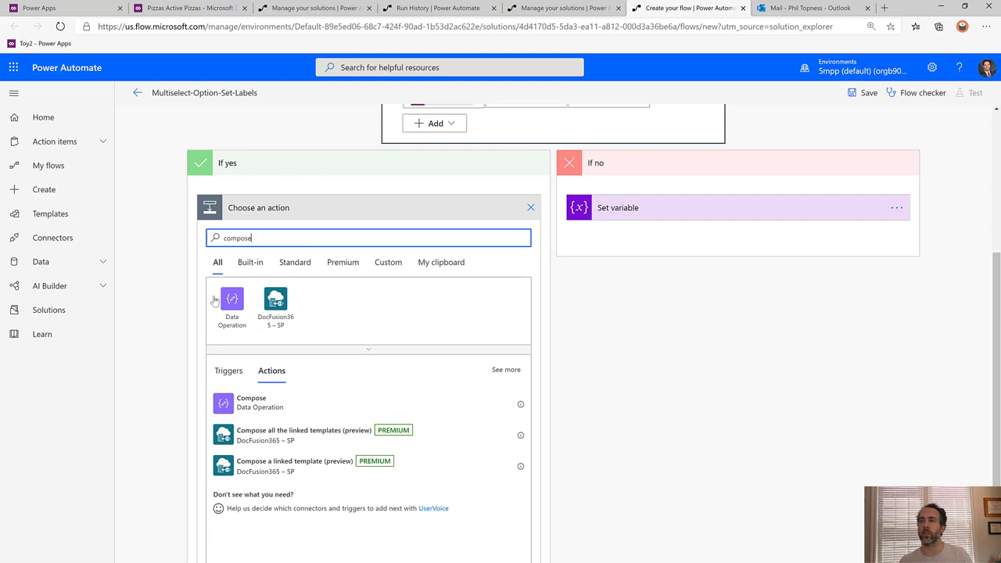
click(252, 401)
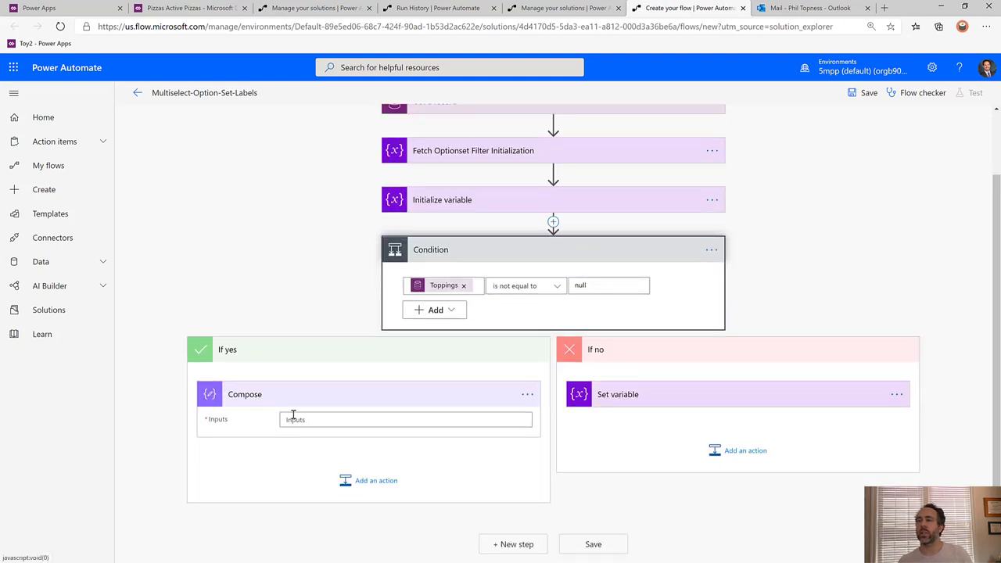
Step: Examine the cr917_toppings value in the earlier run's Get a record output and return to the flow being built
click(395, 9)
click(537, 429)
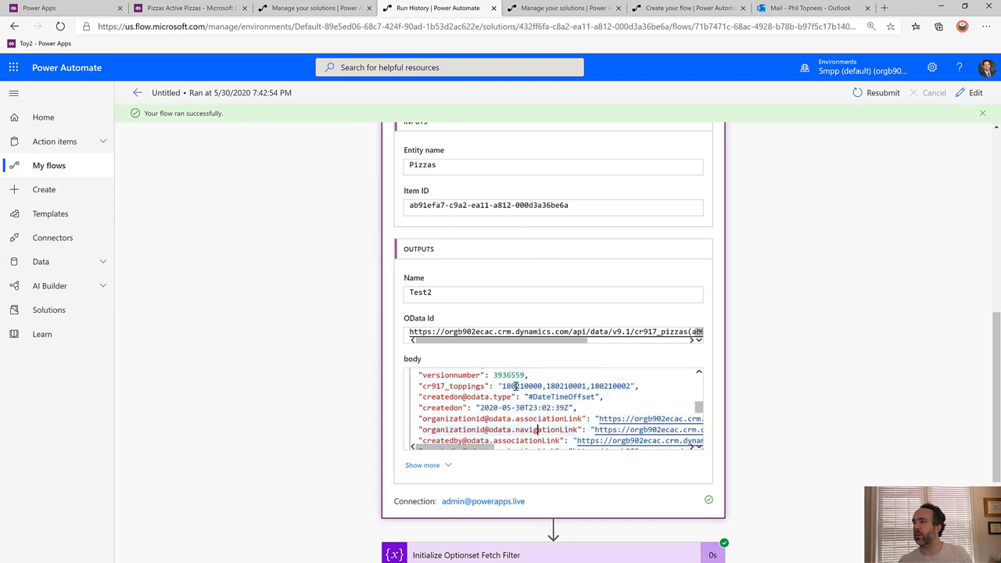
drag(503, 387, 636, 387)
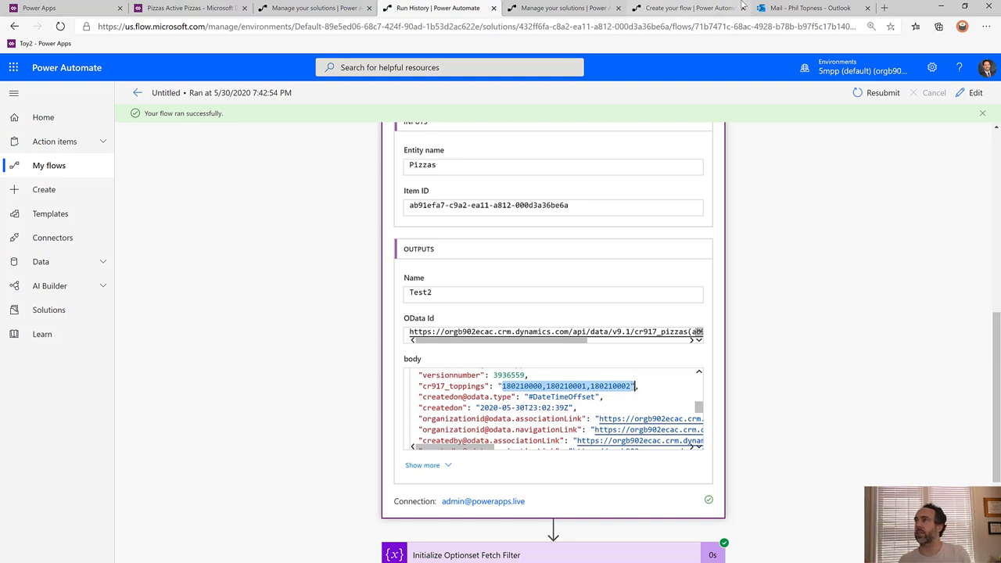
click(689, 8)
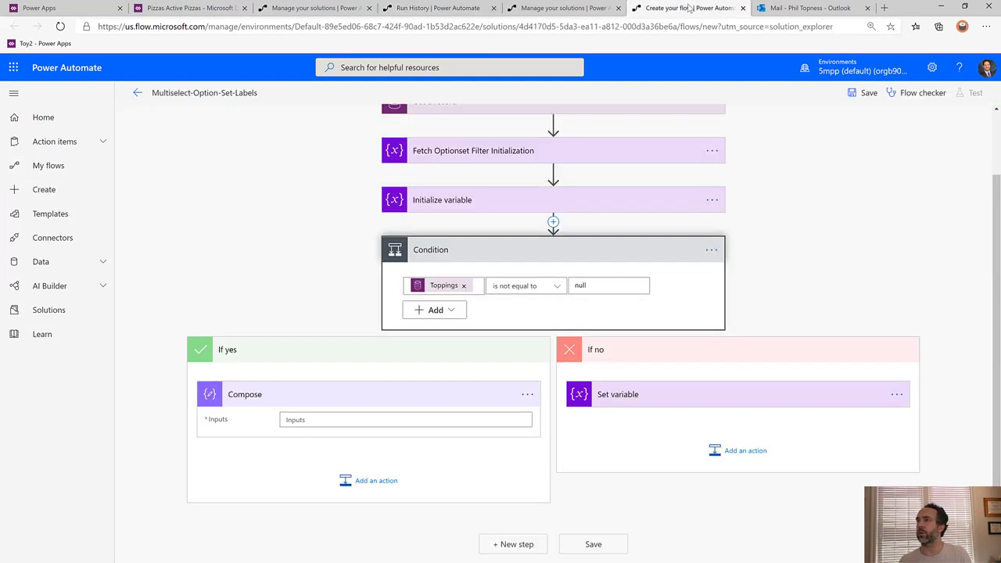
Step: Start an expression for the Compose inputs with a split function nested inside array
click(414, 419)
click(659, 292)
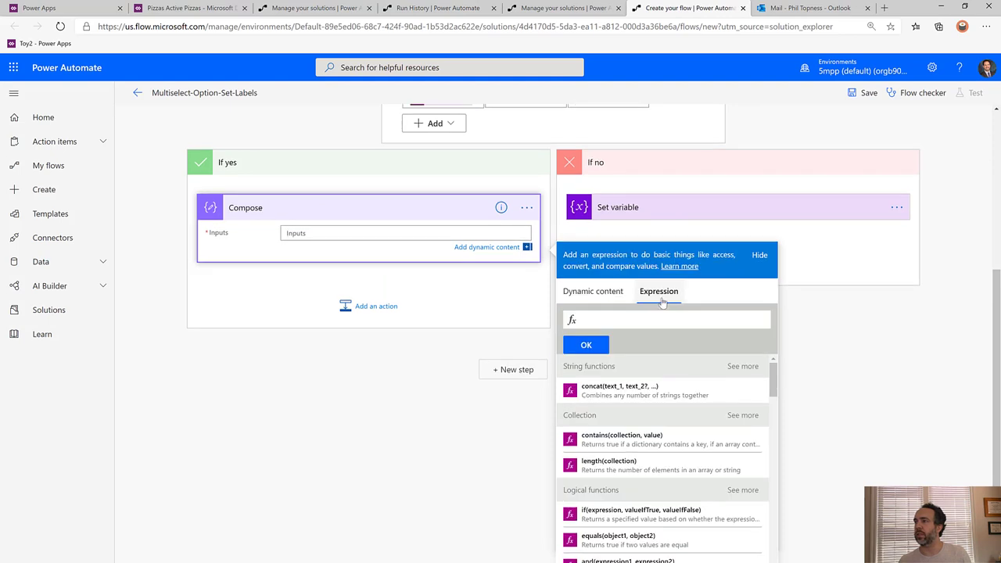
click(626, 320)
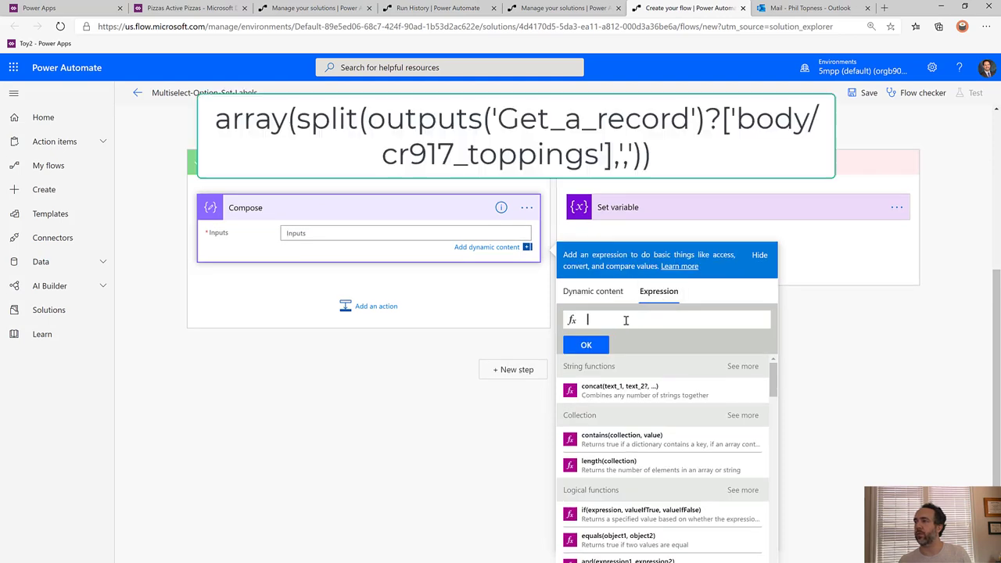
text(arr)
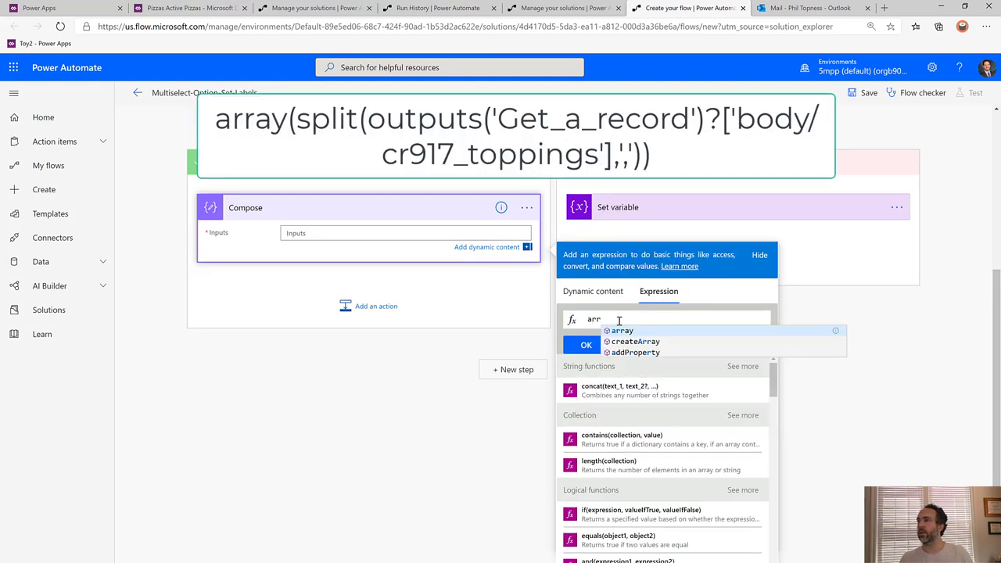
key(Return)
text(split()
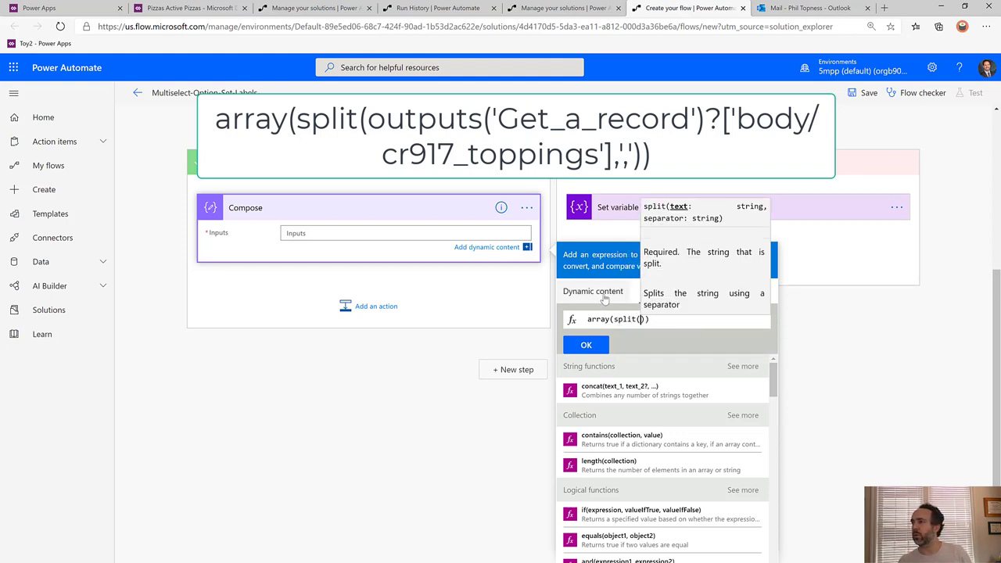
Step: Insert the Get a record Toppings value as the split text with ',' as separator, and apply the expression to Compose
click(605, 298)
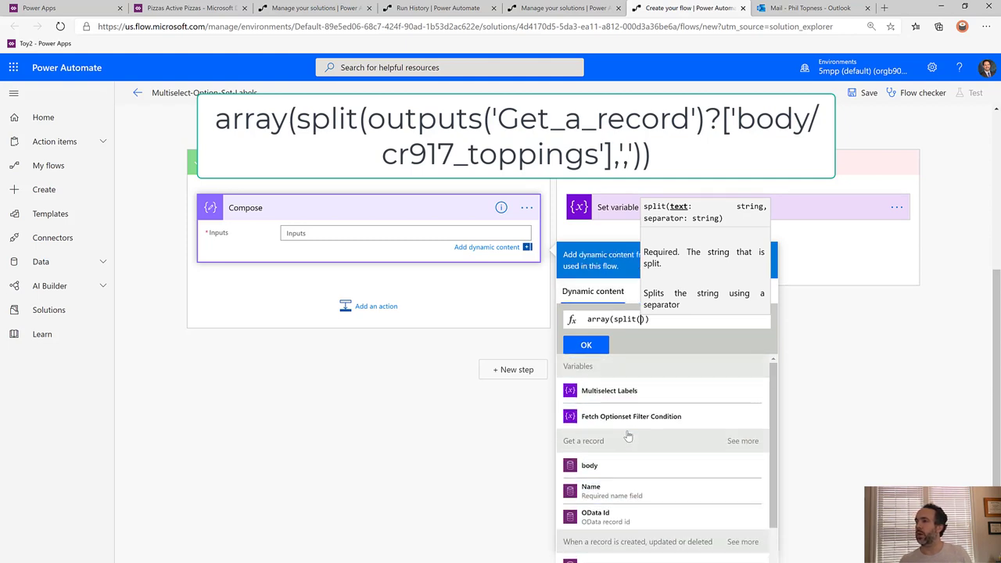
click(743, 441)
scroll(692, 462, down, 2)
scroll(685, 466, down, 3)
scroll(678, 471, down, 3)
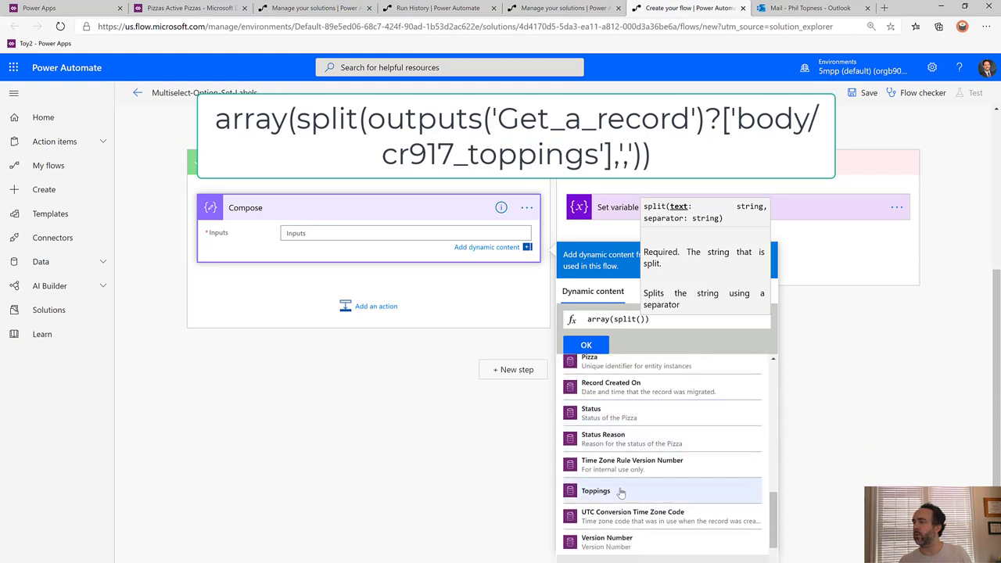
click(620, 492)
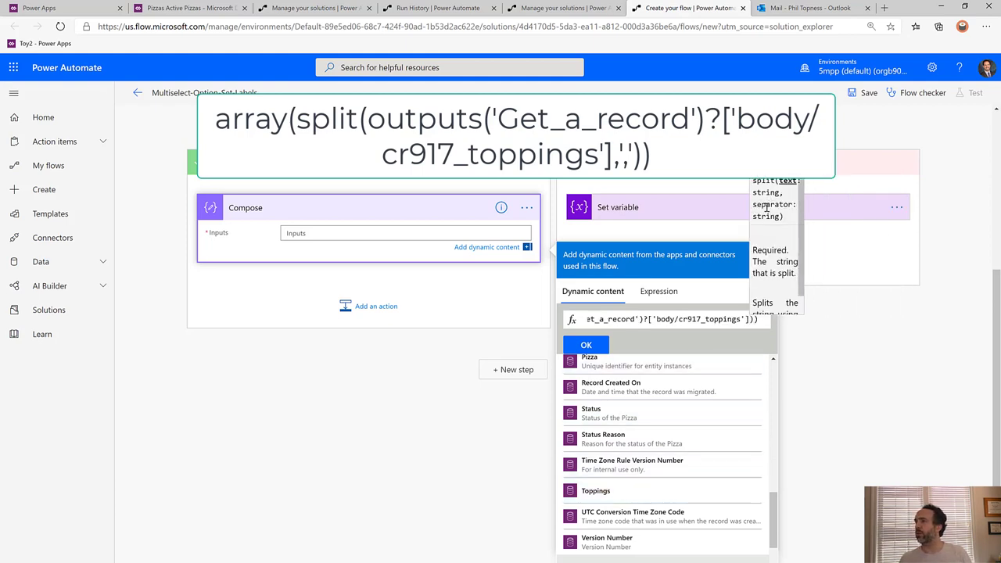
text(,')
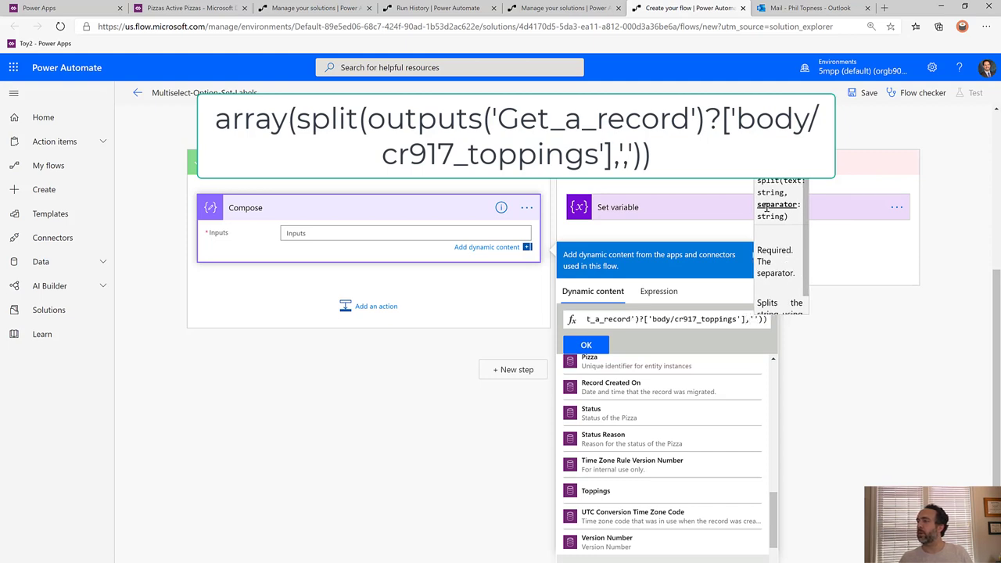
text(,)
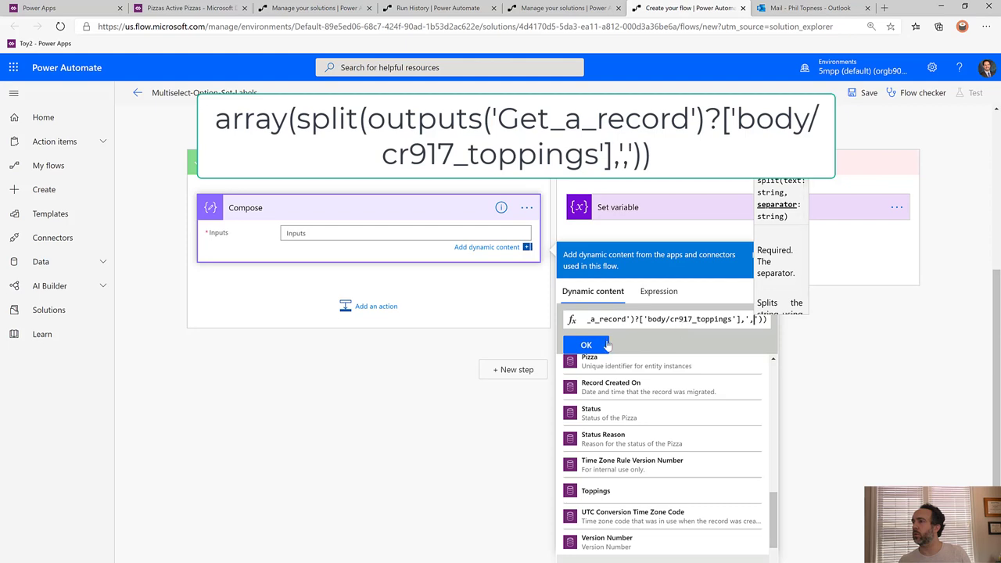
click(589, 345)
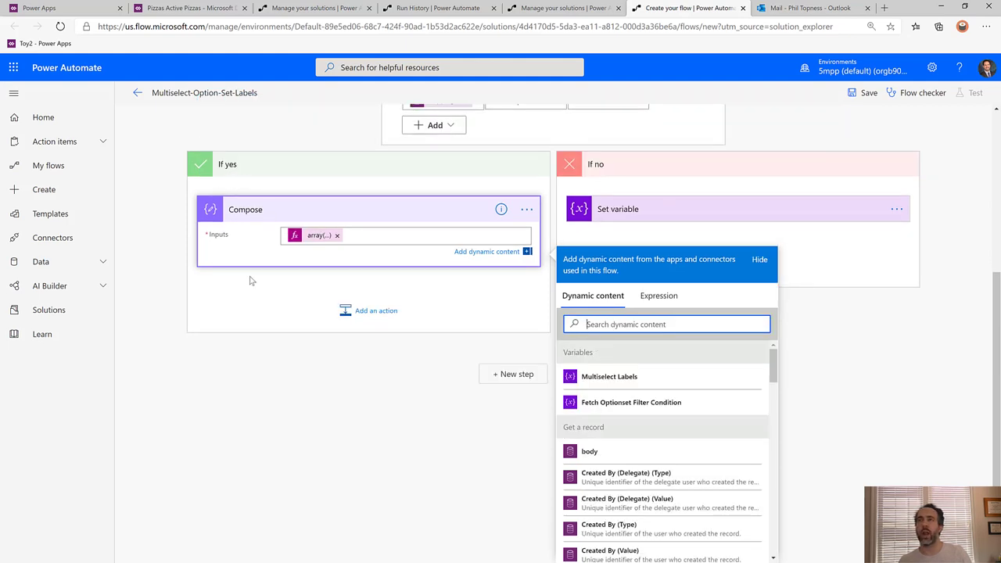
Step: Add an Apply to each loop after Compose in the If yes branch, using the Compose Outputs as its input
click(374, 311)
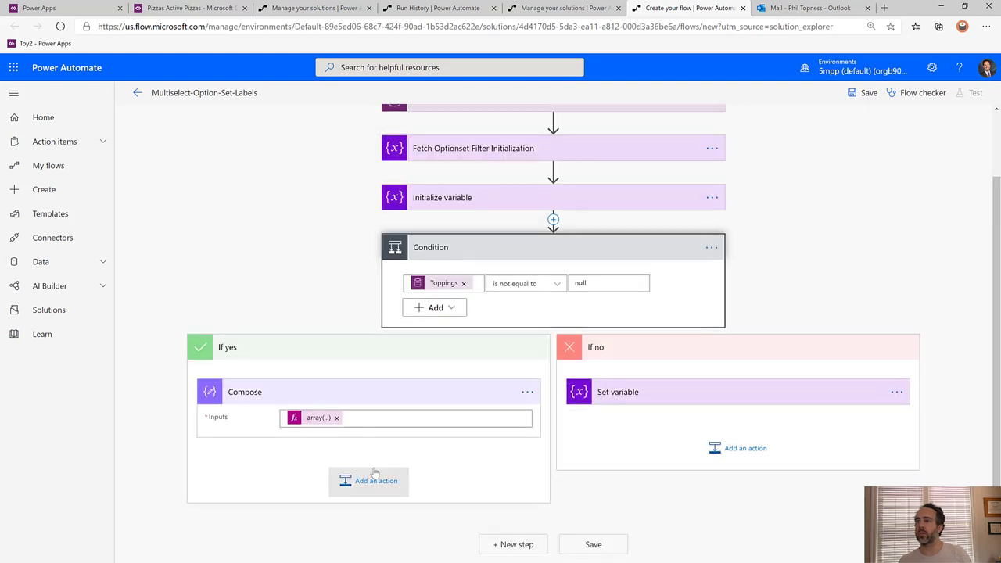
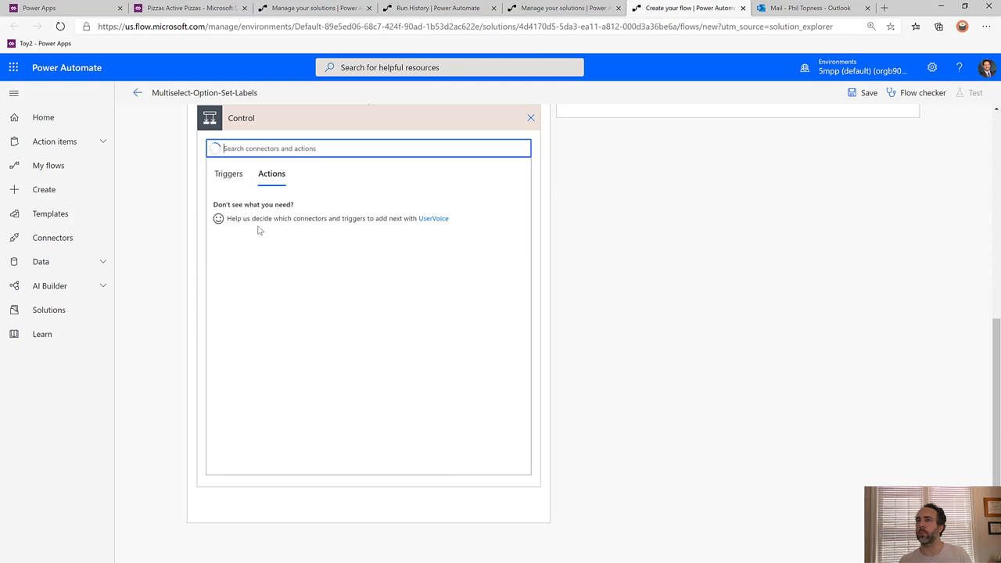
click(289, 242)
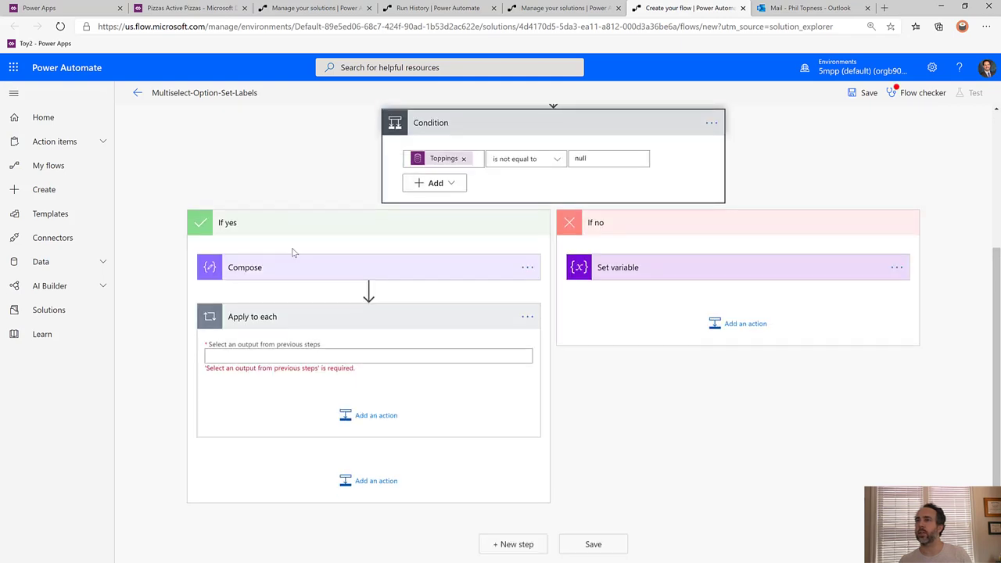
click(316, 357)
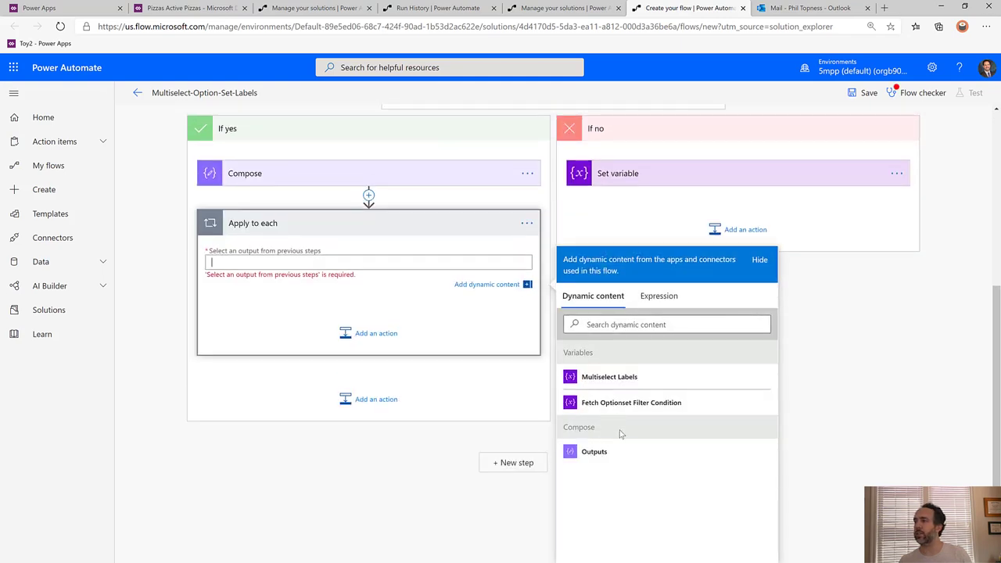
click(595, 453)
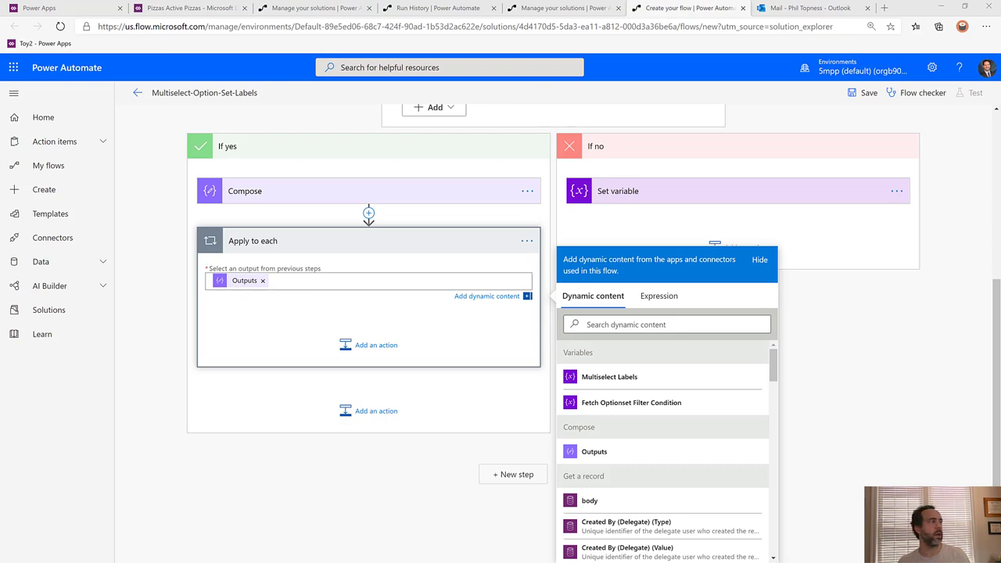
Step: Review the stringmap query in FetchXML Builder and the value elements in fetchXML2.txt, then return to the flow
key(alt+Tab)
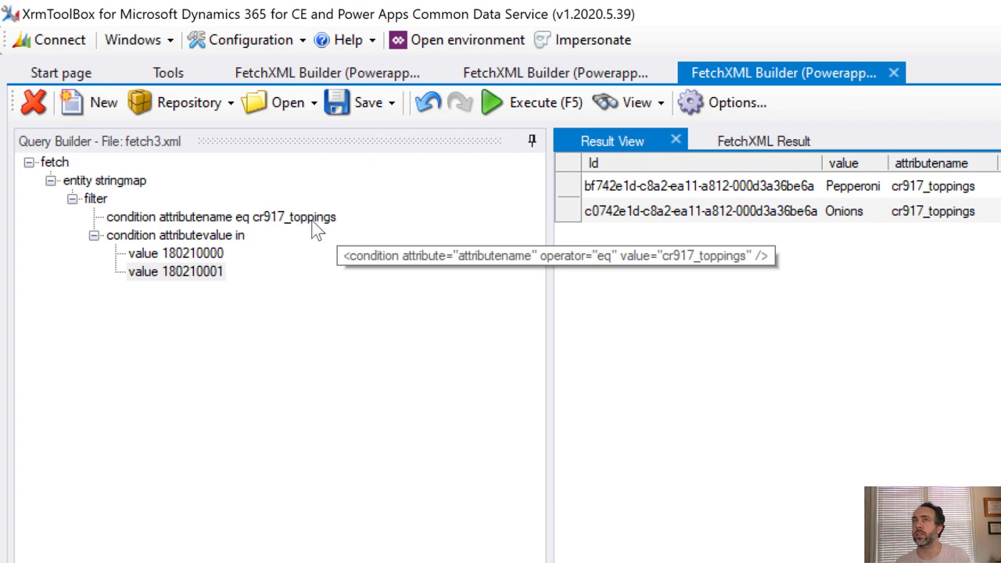
click(196, 271)
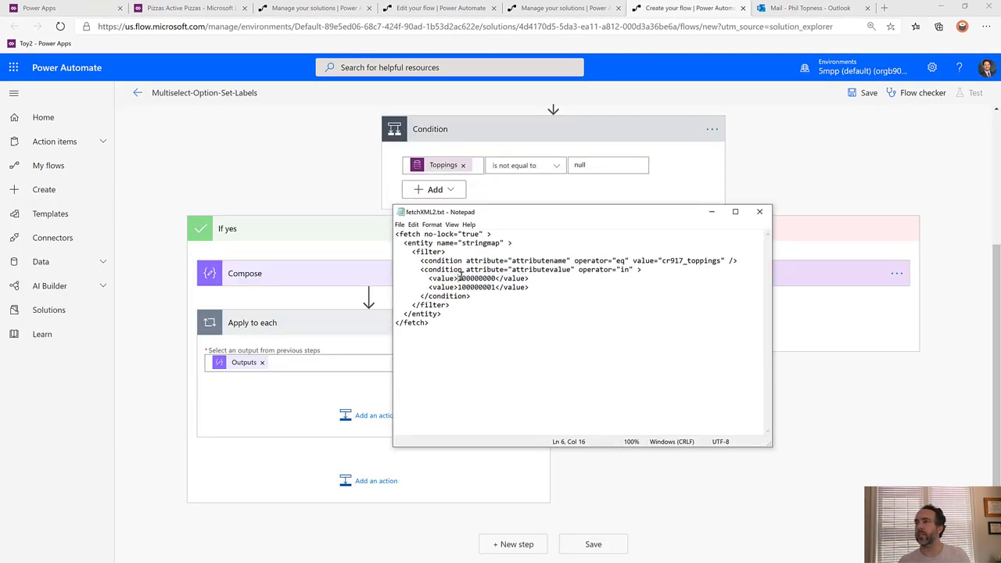
drag(457, 278, 498, 279)
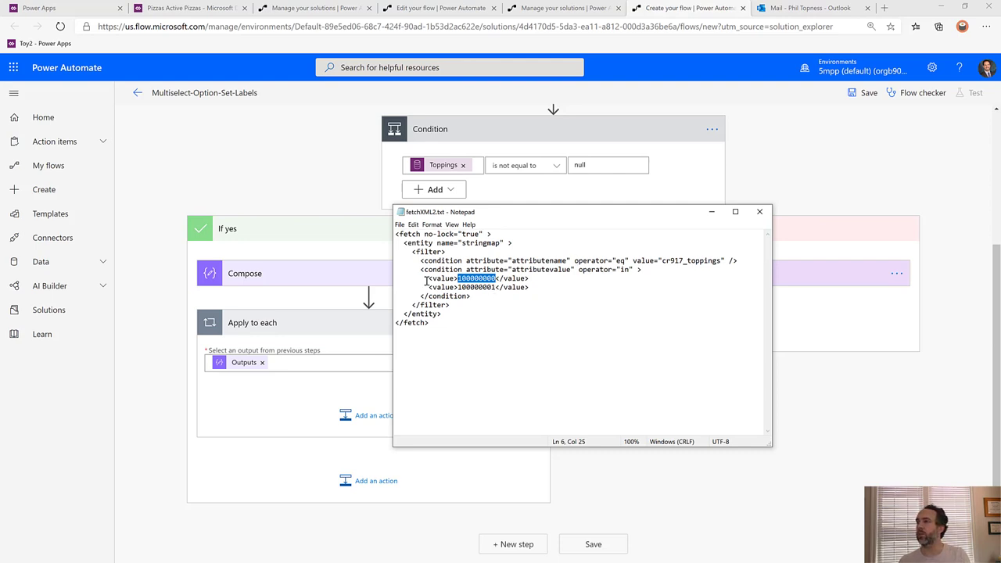
drag(426, 280, 531, 284)
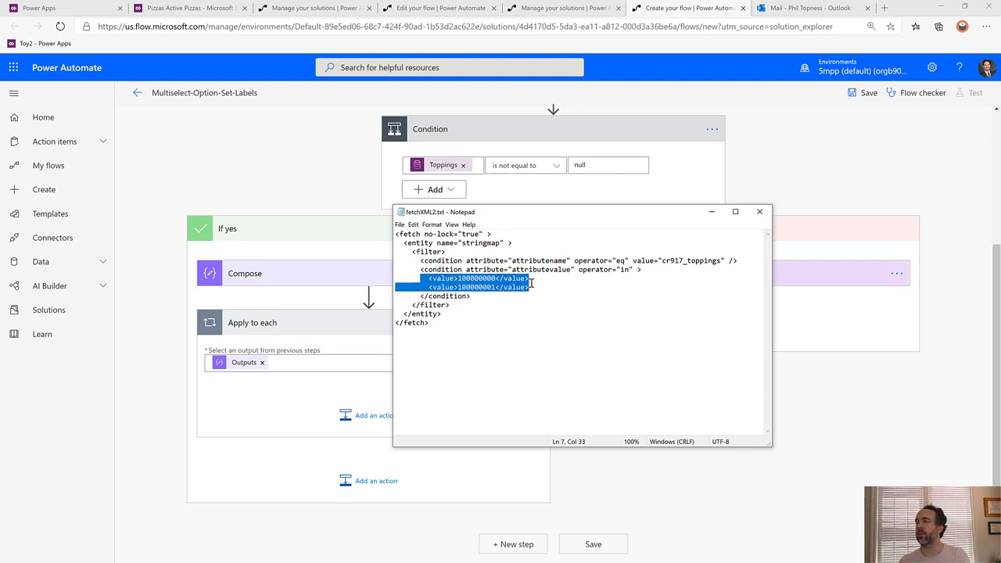
click(713, 213)
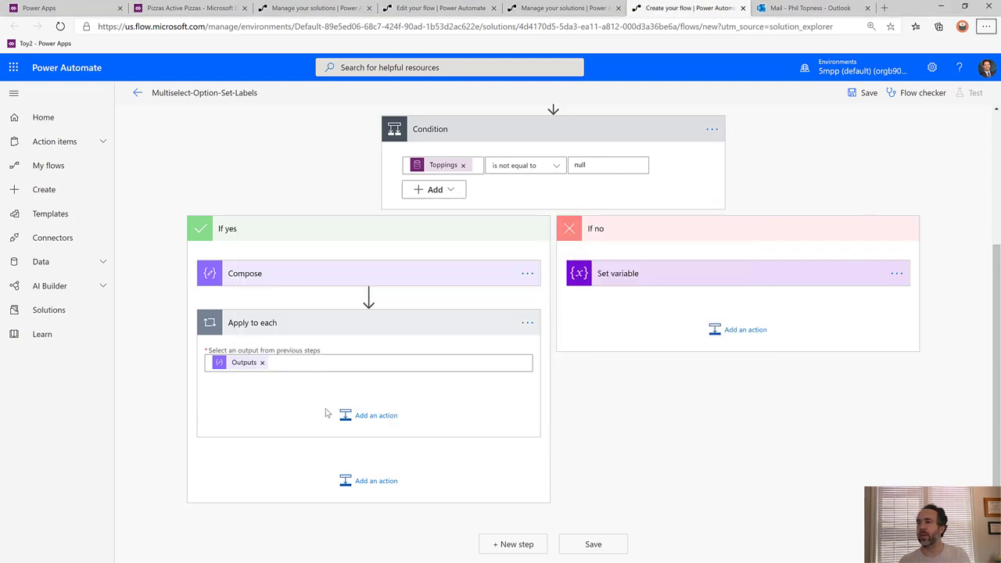
Step: Add an Append to string variable action inside Apply to each, targeting the Fetch Optionset Filter Condition variable
click(368, 416)
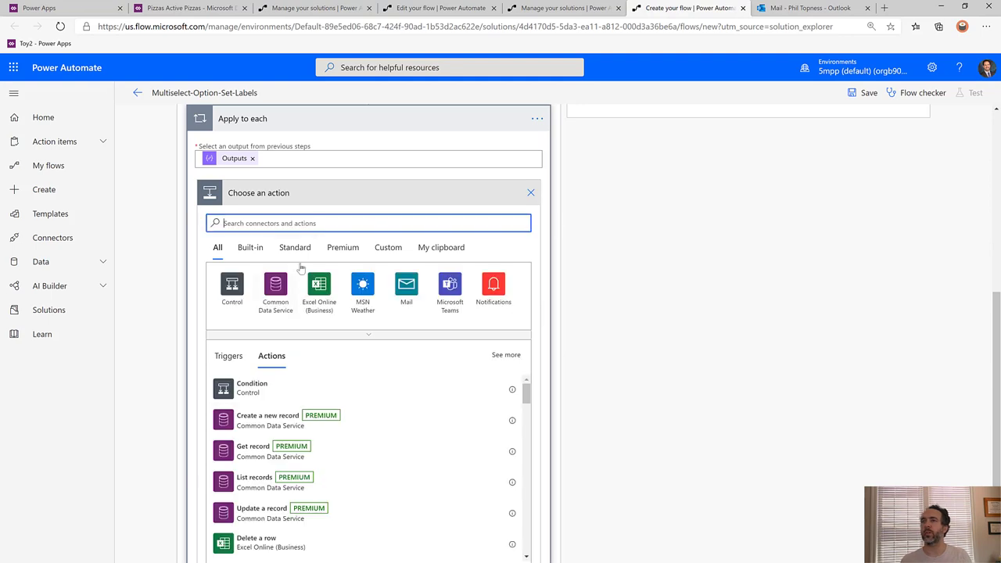
text(variable)
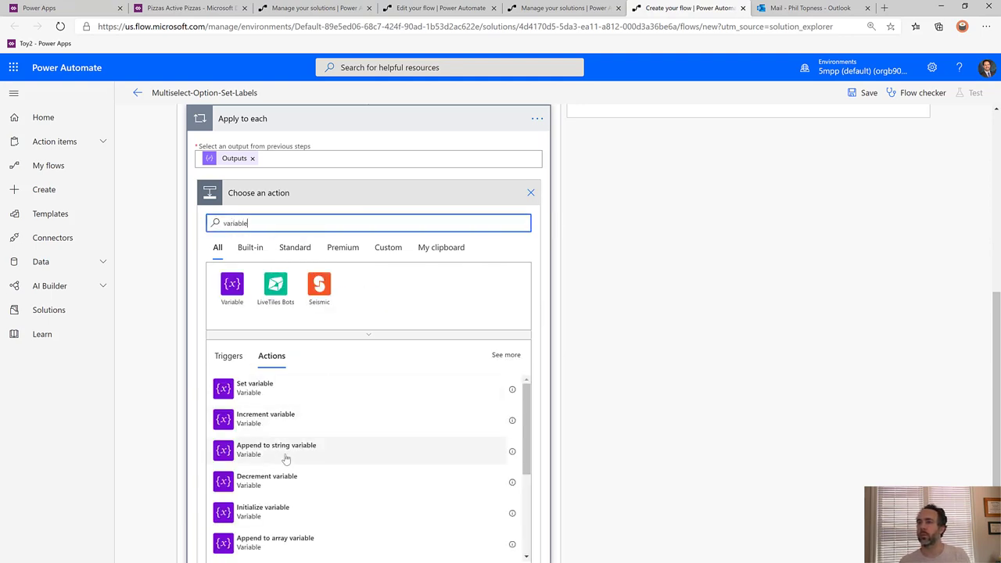
click(286, 450)
click(311, 332)
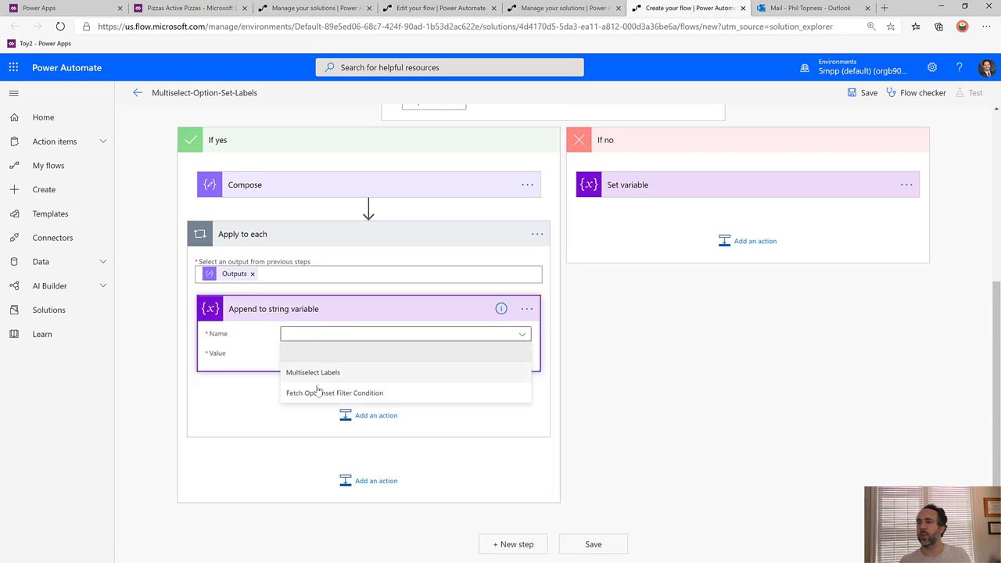
click(317, 393)
Step: Set the appended value to the loop's Current item wrapped in <value> and </value> tags
click(319, 354)
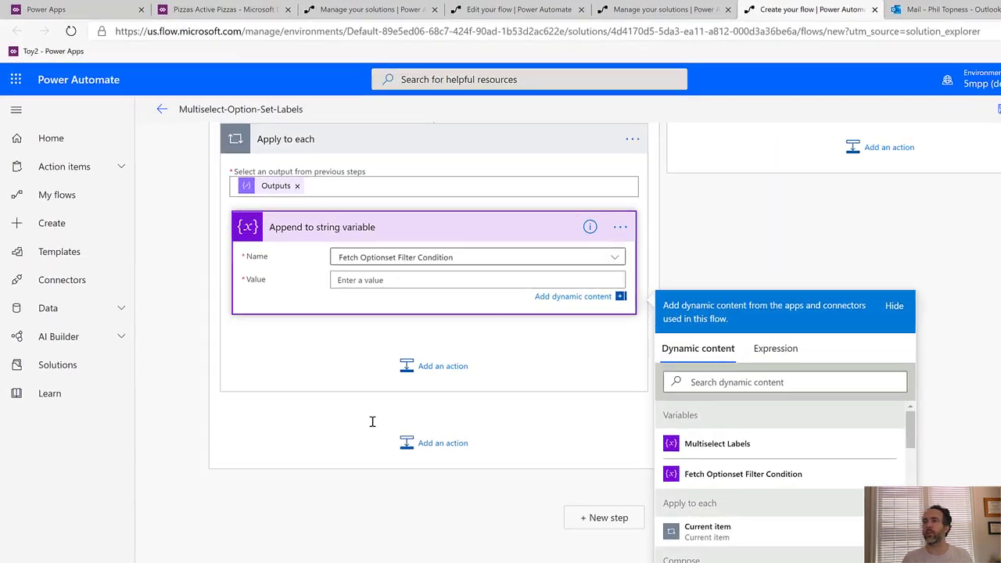
text(<valur>)
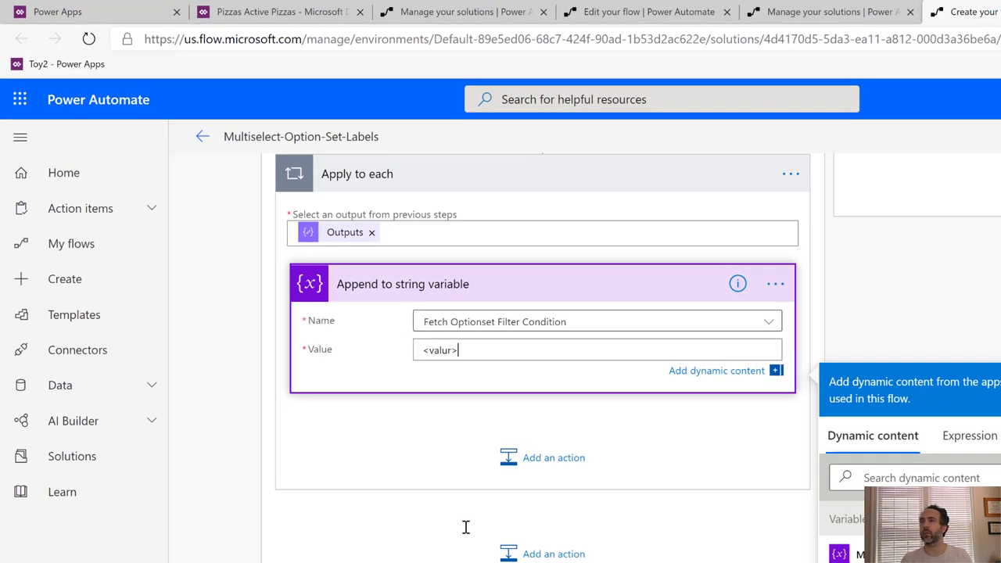
key(BackSpace)
key(BackSpace)
text(e></value>)
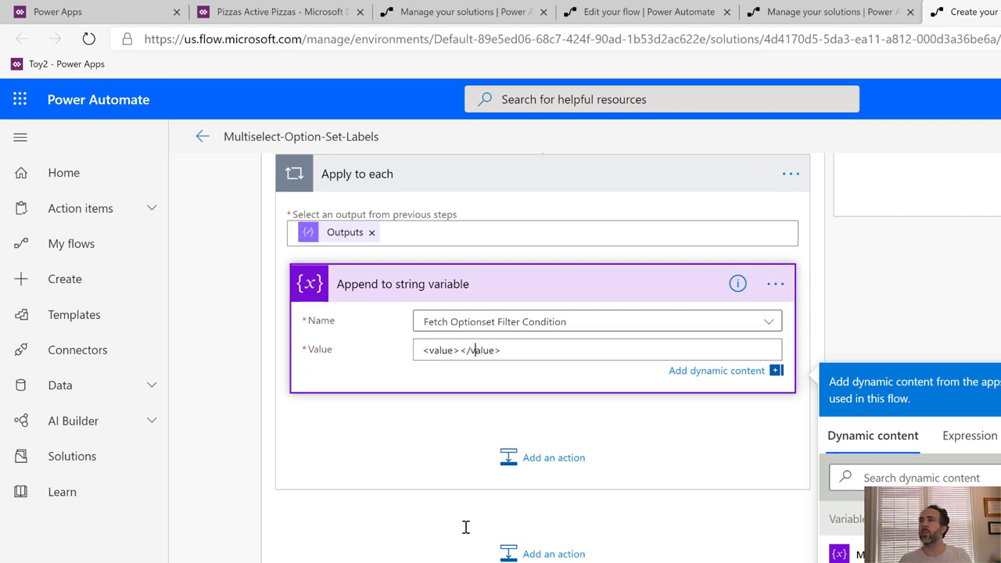
key(Left)
key(Left)
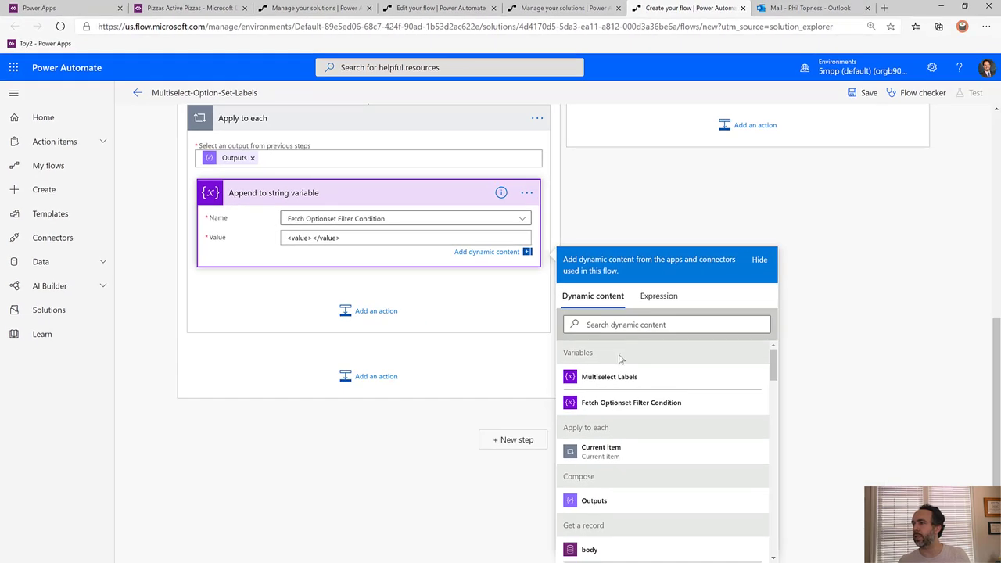
click(604, 452)
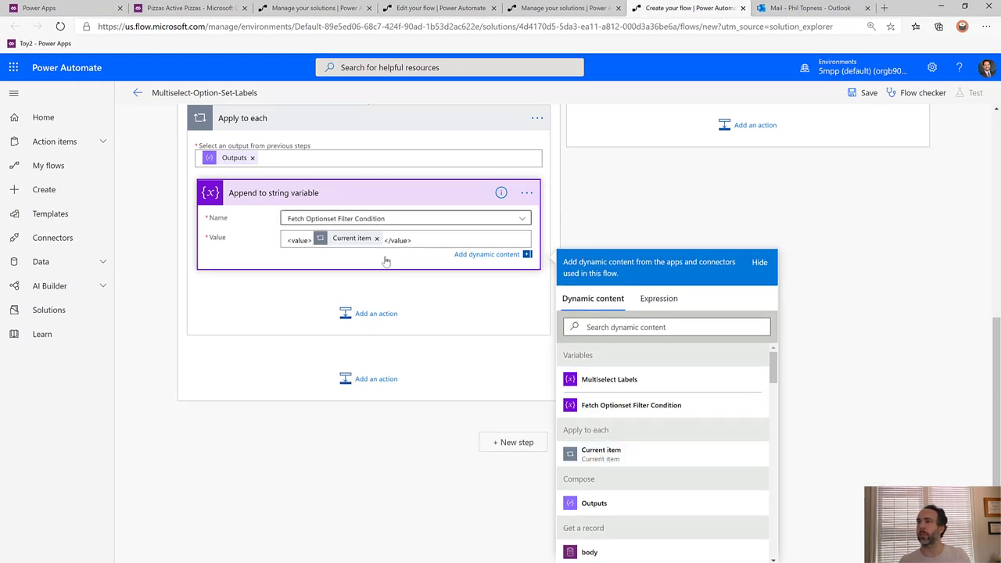
Step: Add a Common Data Service (current environment) List records action after Apply to each in the If yes branch
click(375, 381)
text(current)
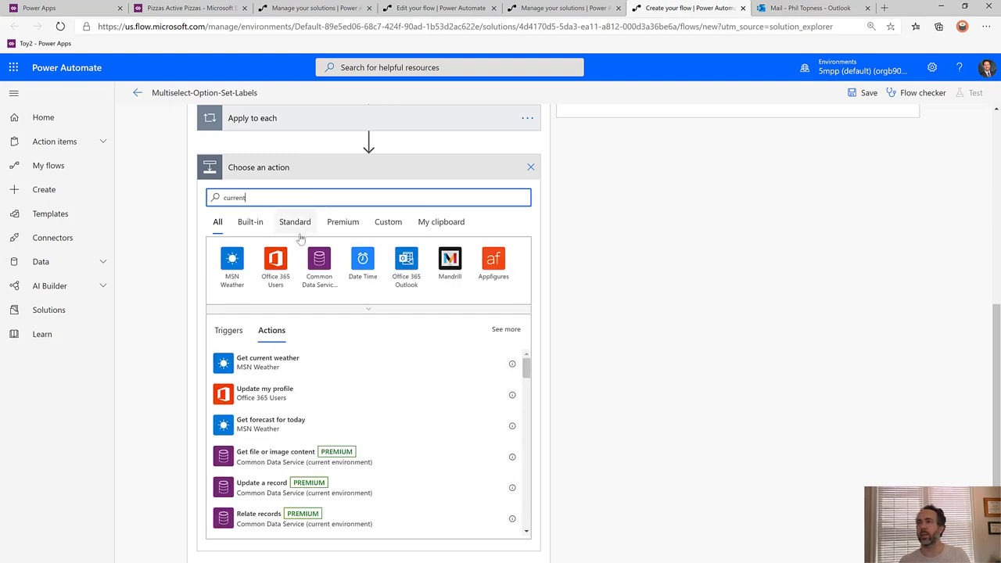
click(321, 264)
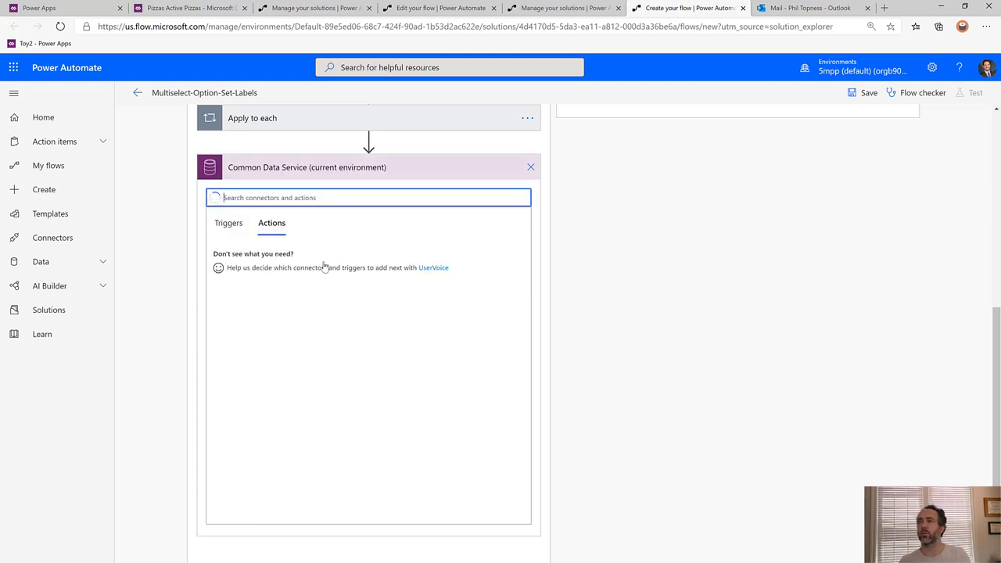
click(298, 387)
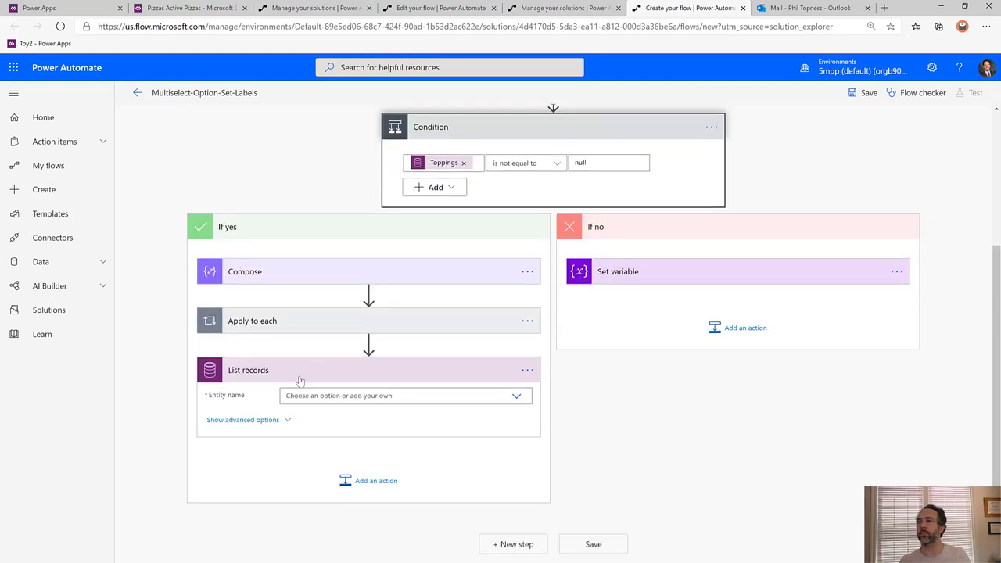
Step: Set the List records entity to String Maps and its Select Query to value
click(540, 399)
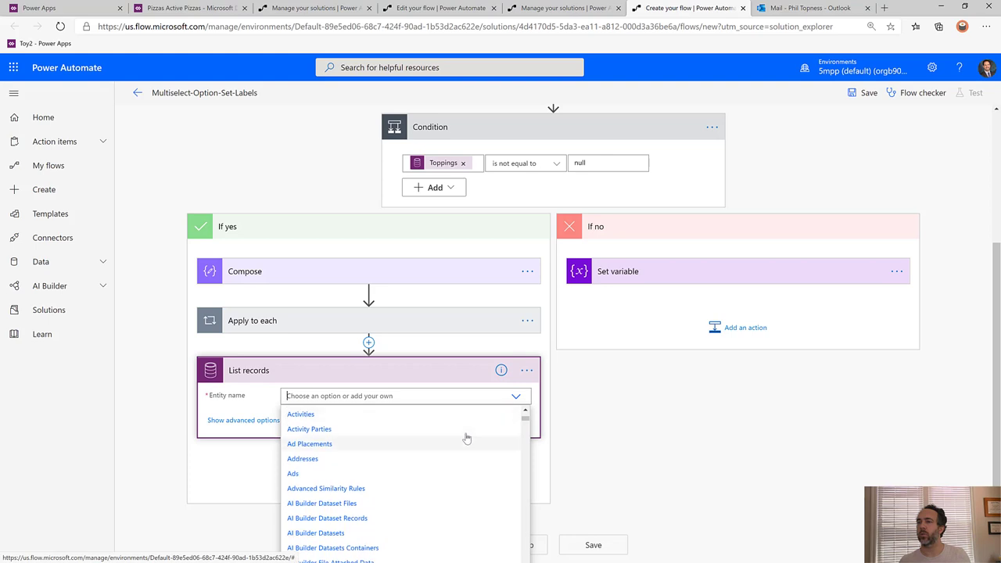
text(str)
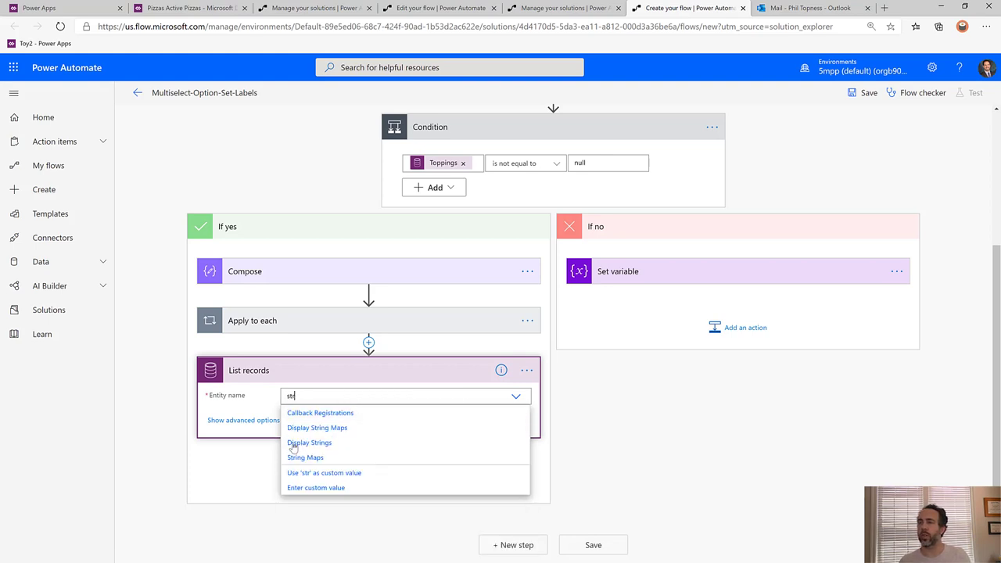
click(309, 457)
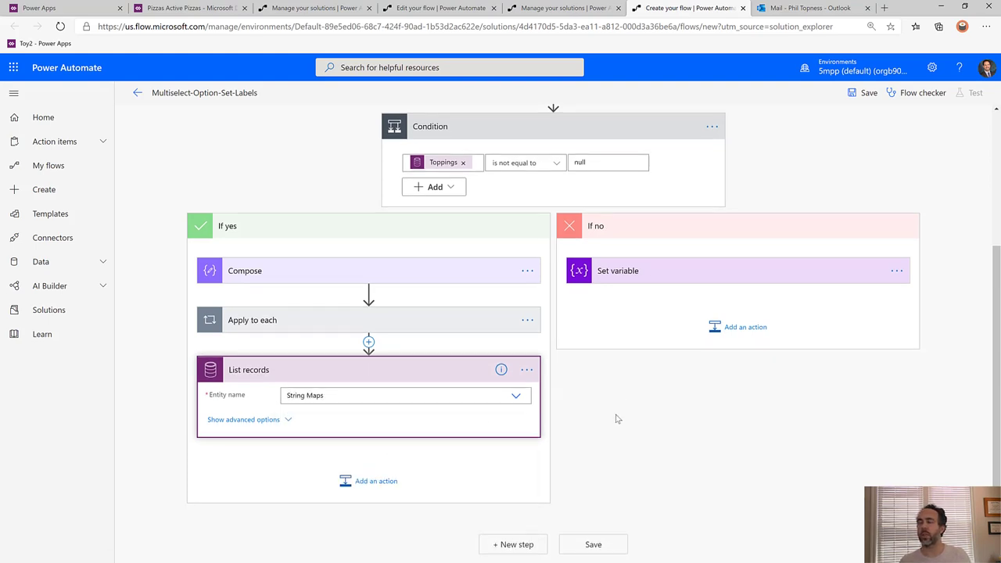
click(263, 420)
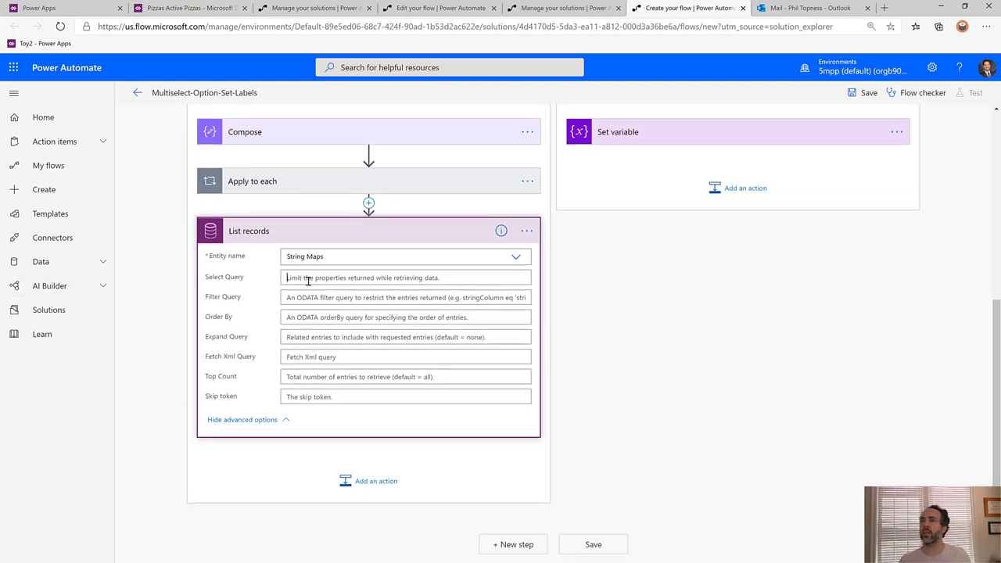
text(value)
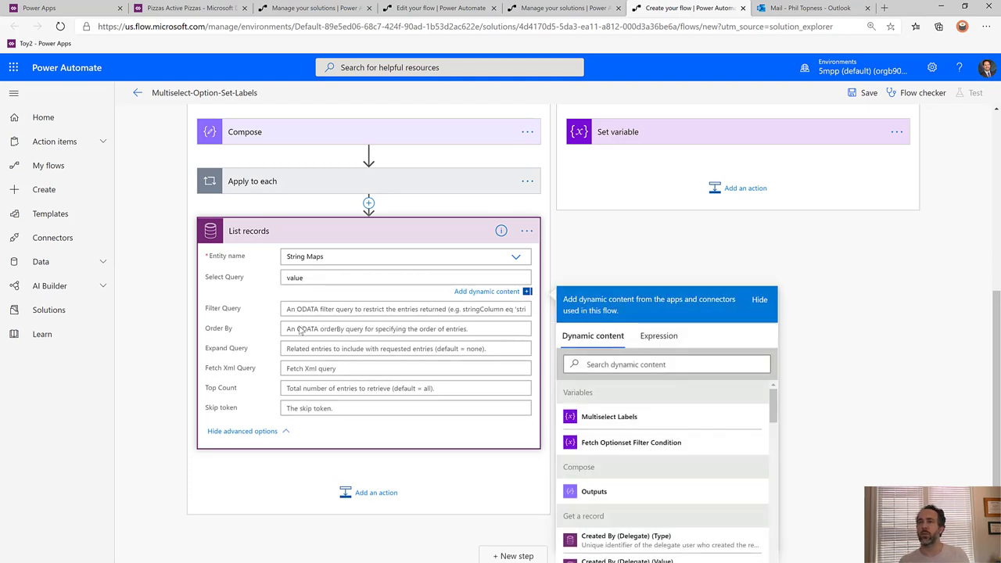
Step: Copy the whole query from fetchXML2.txt into the Fetch Xml Query of List records
click(306, 367)
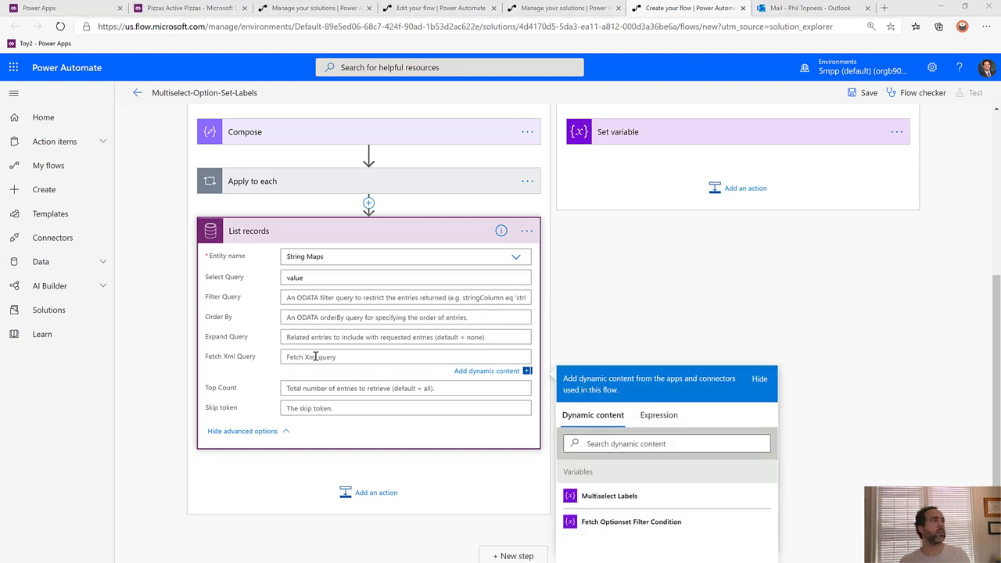
key(alt+Tab)
click(571, 369)
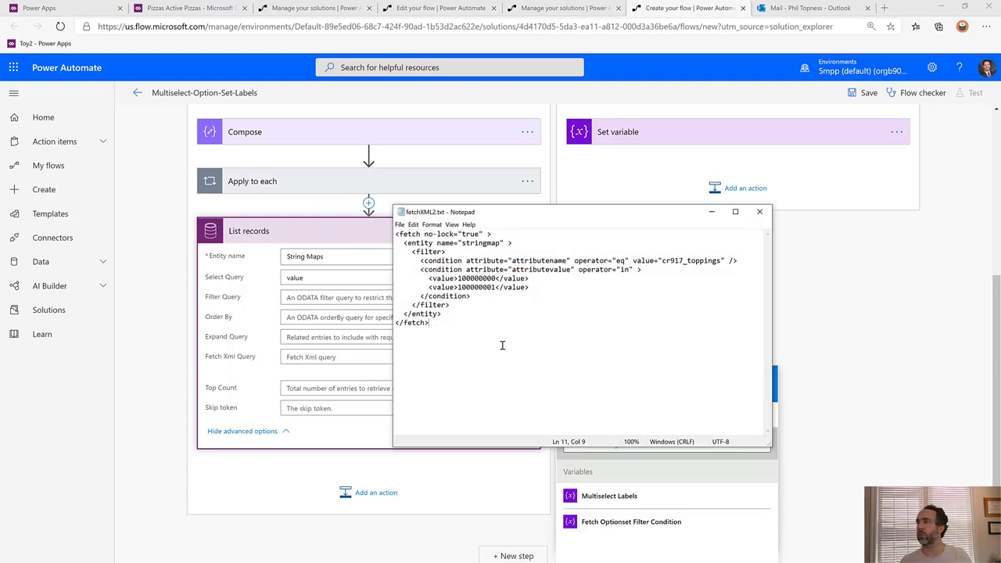
key(ctrl+a)
key(ctrl+c)
click(305, 358)
key(ctrl+v)
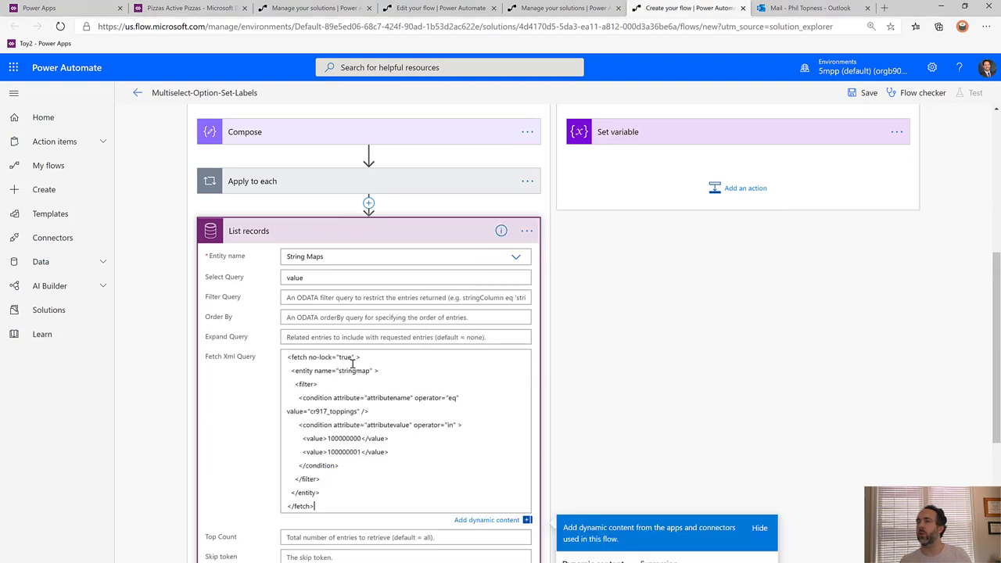
Step: Replace the two hard-coded value lines in the Fetch Xml Query with the Fetch Optionset Filter Condition variable
drag(396, 448, 271, 440)
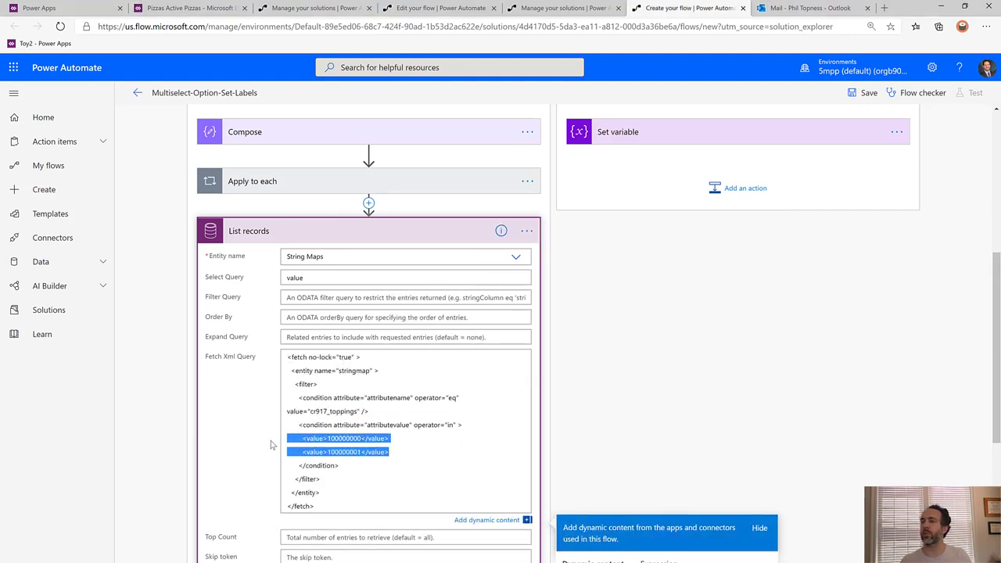
key(BackSpace)
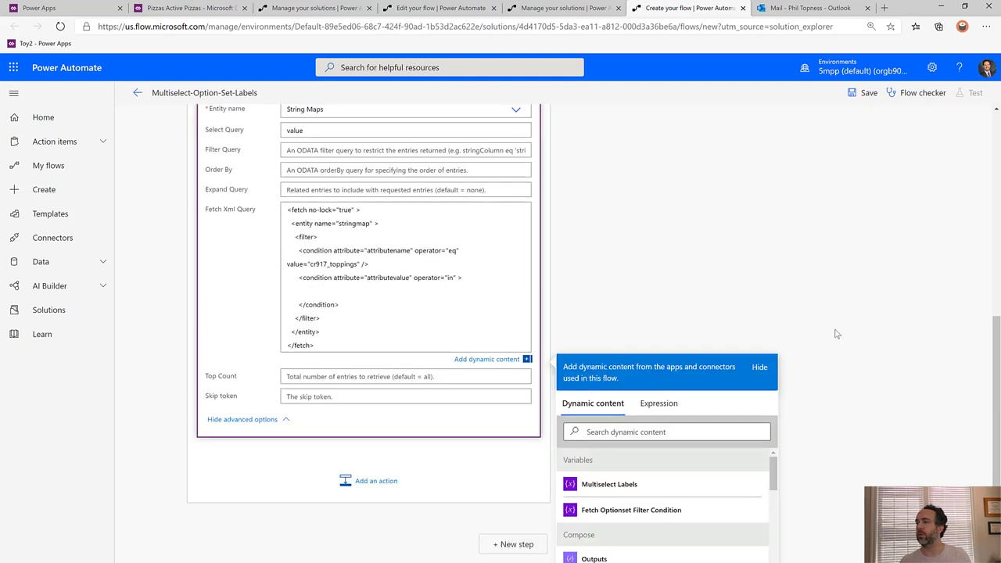
click(624, 501)
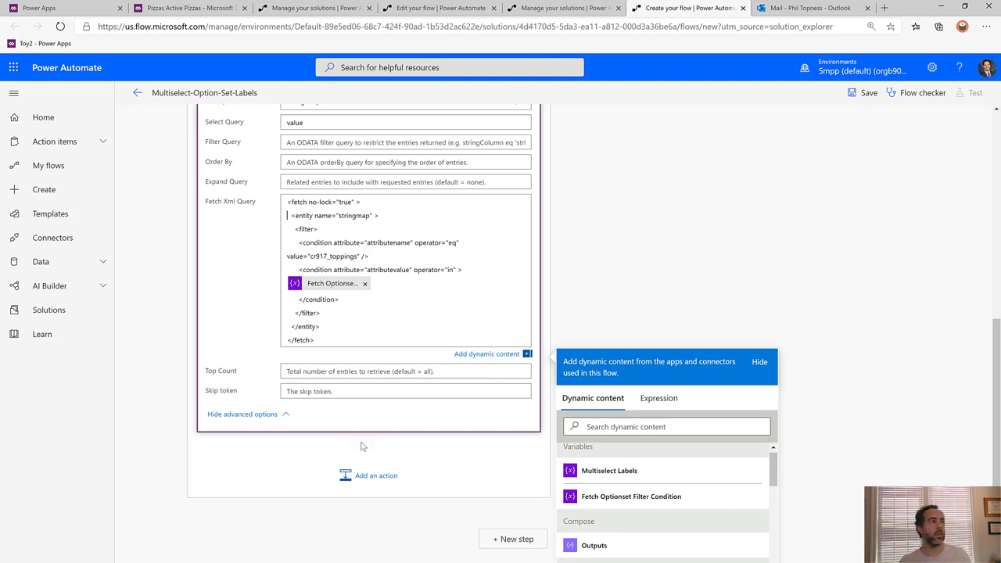
Step: Add a second Apply to each loop after List records, iterating over the List records value list
scroll(350, 431, down, 1)
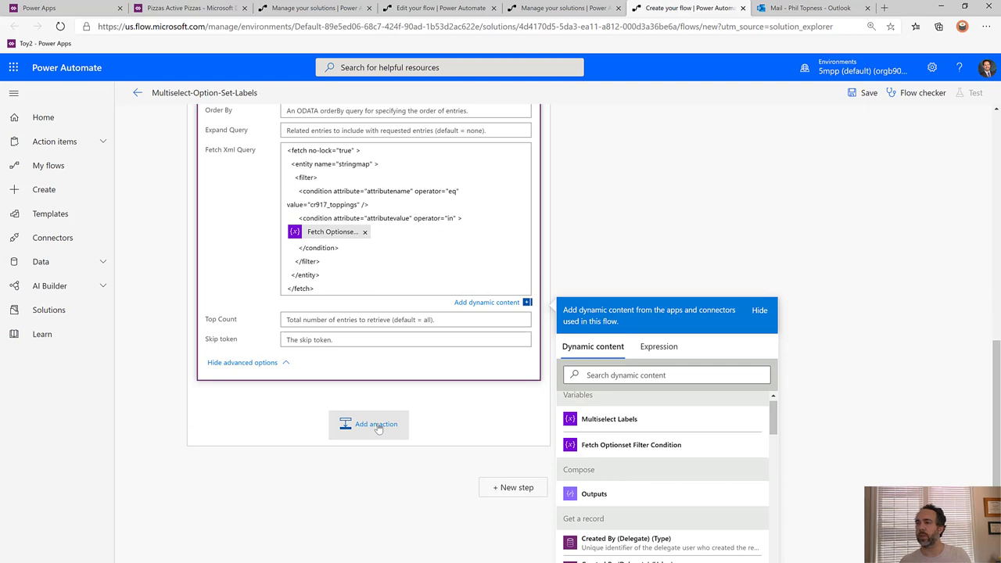
click(376, 426)
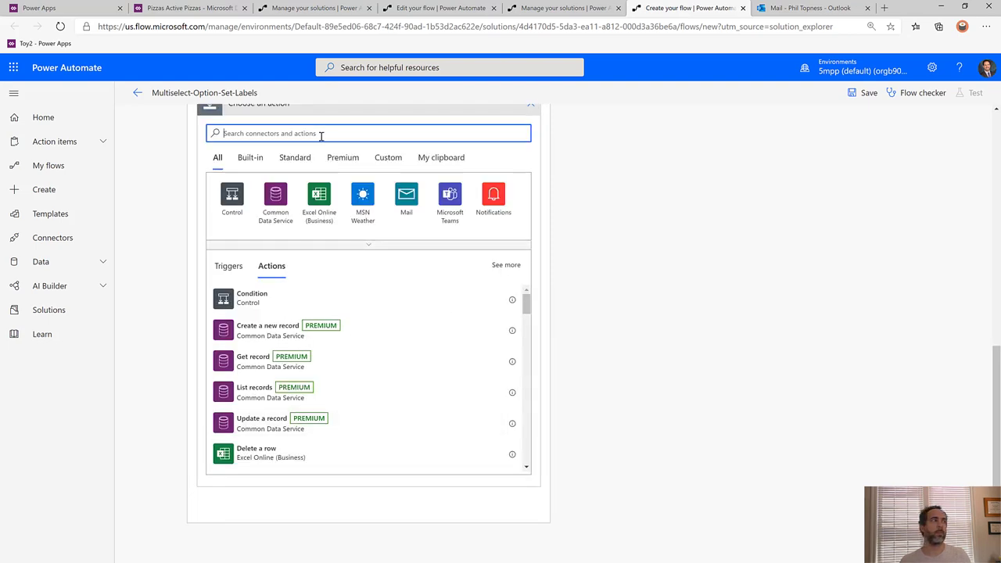
click(233, 196)
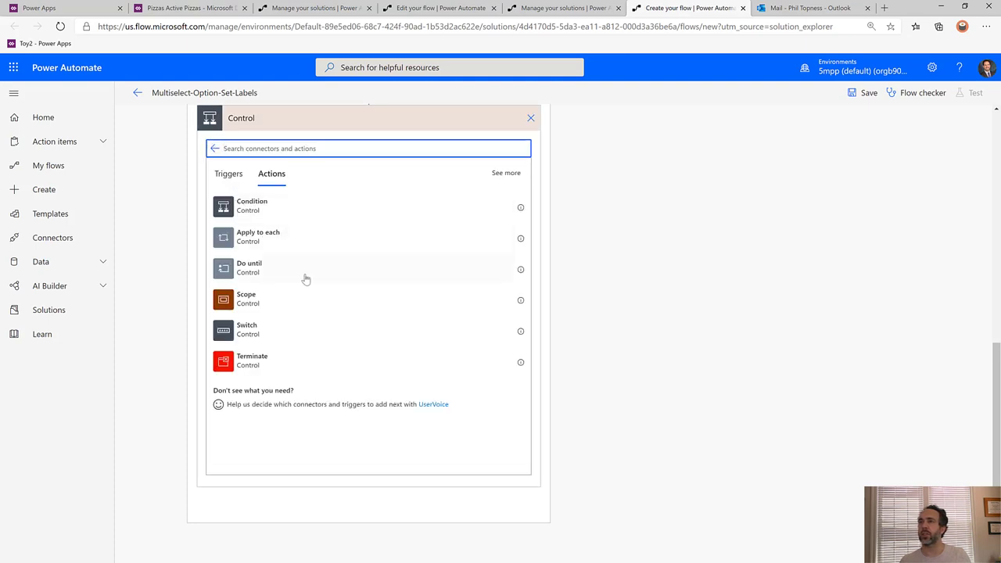
click(283, 239)
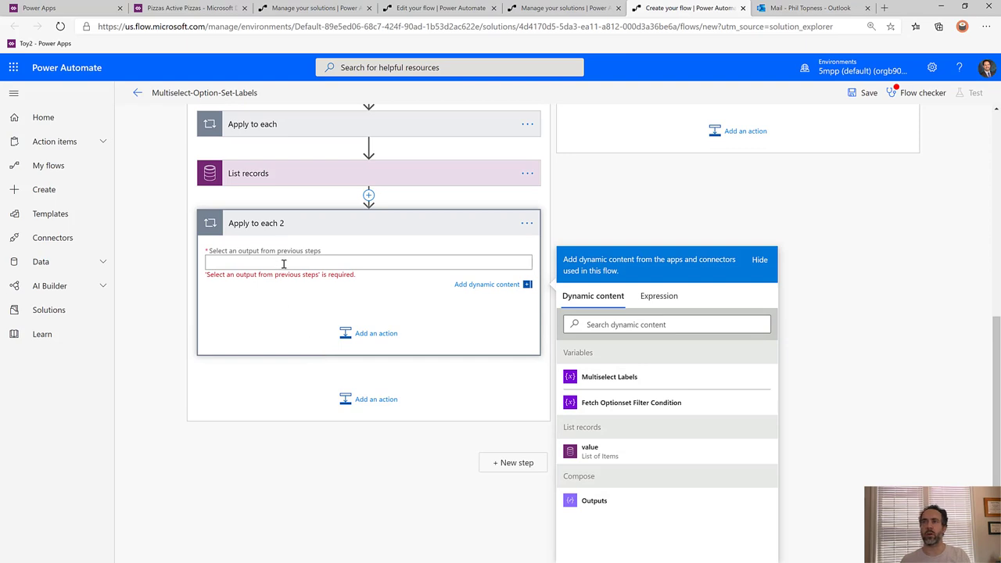
click(594, 452)
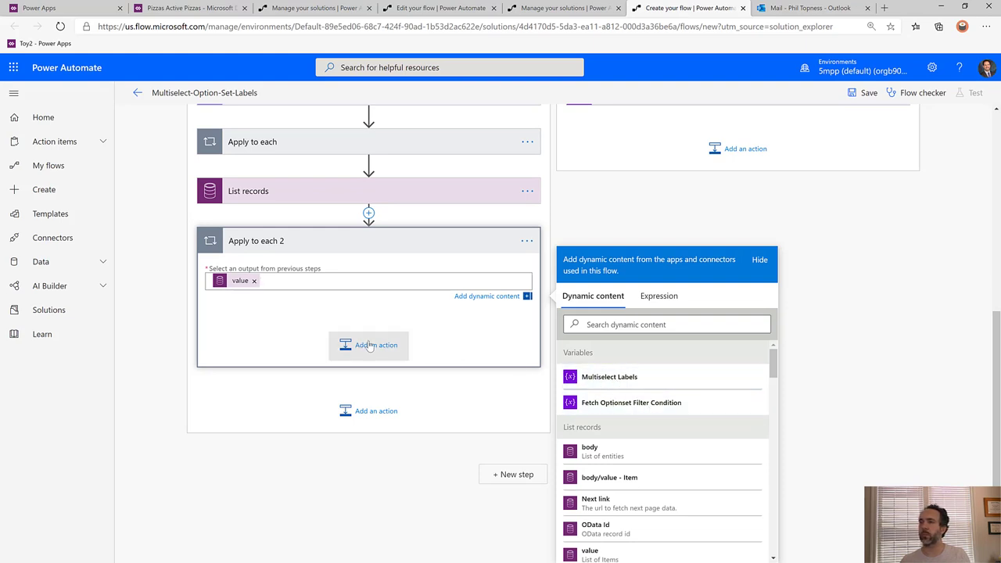
Step: Add an Append to string variable action inside Apply to each 2
click(370, 346)
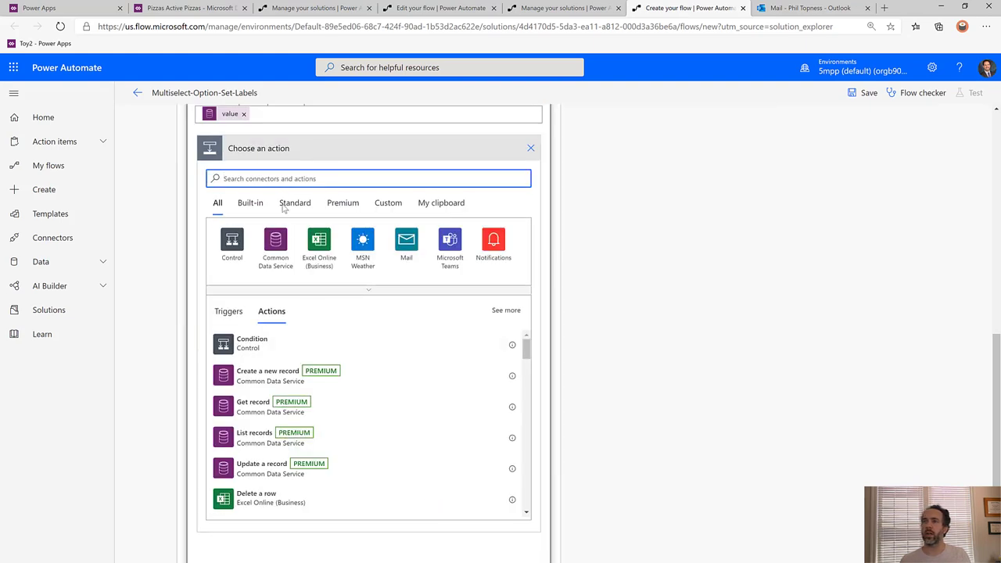
text(variables)
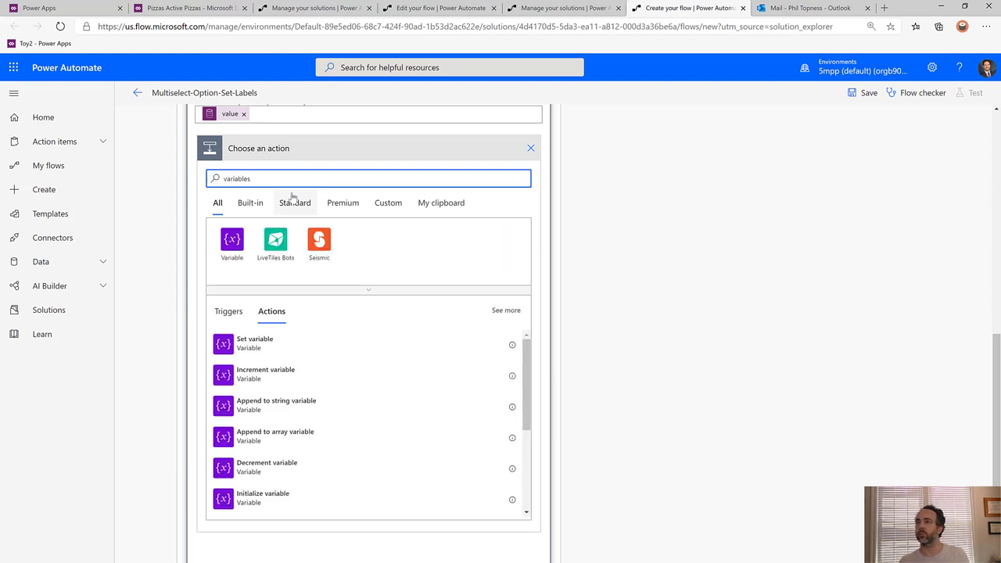
click(283, 410)
Step: Set the new append action to add the List records Value field to the Multiselect Labels variable
click(295, 334)
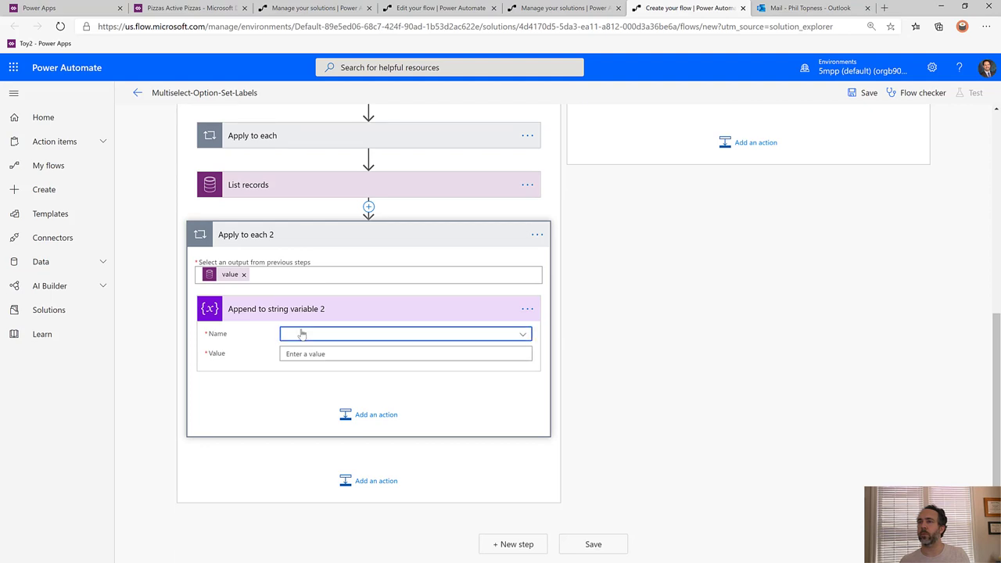
click(305, 374)
click(320, 352)
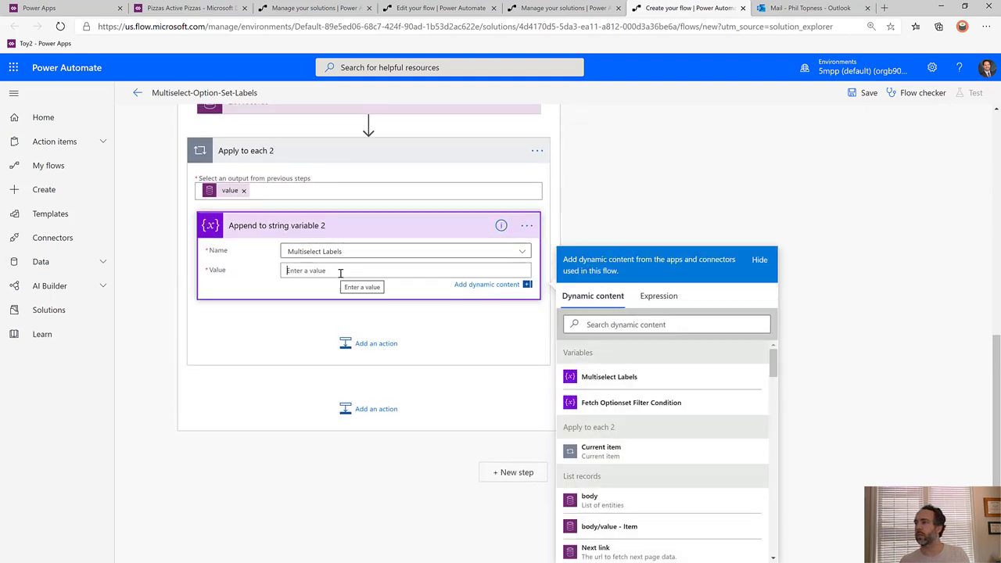
scroll(655, 504, down, 1)
scroll(656, 506, down, 3)
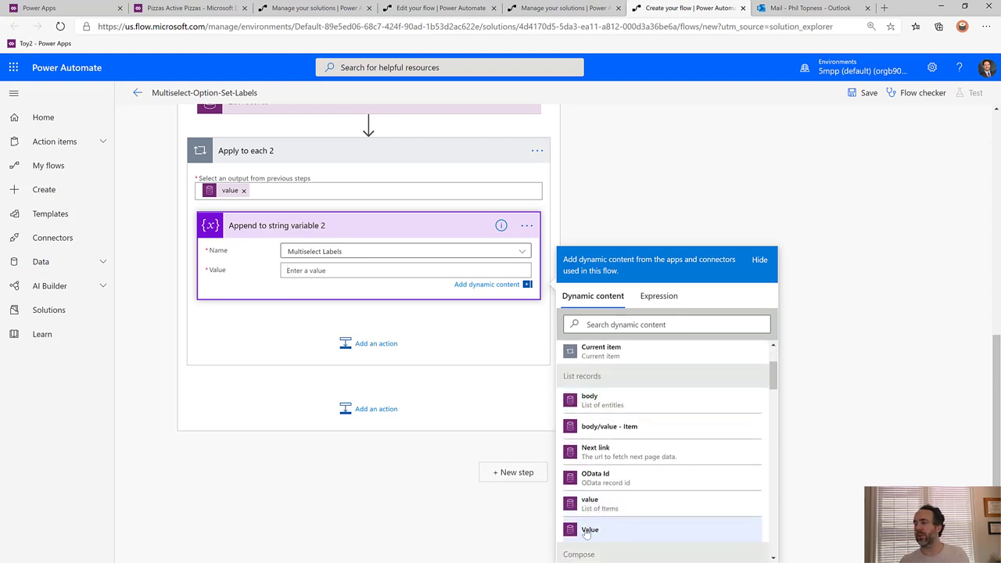
click(592, 530)
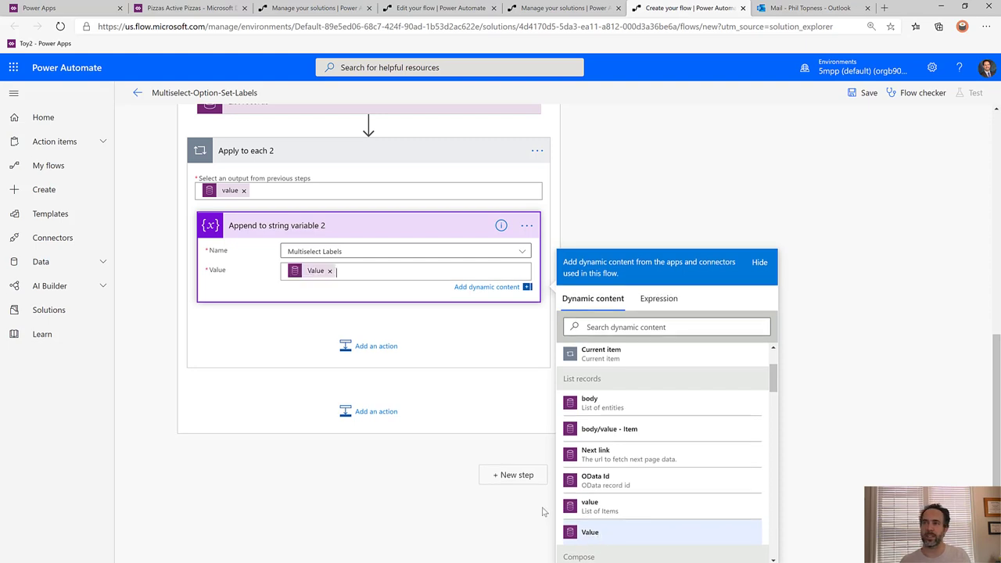
click(410, 470)
Step: Add an Office 365 Outlook Send an email (V2) action after the Condition
click(509, 543)
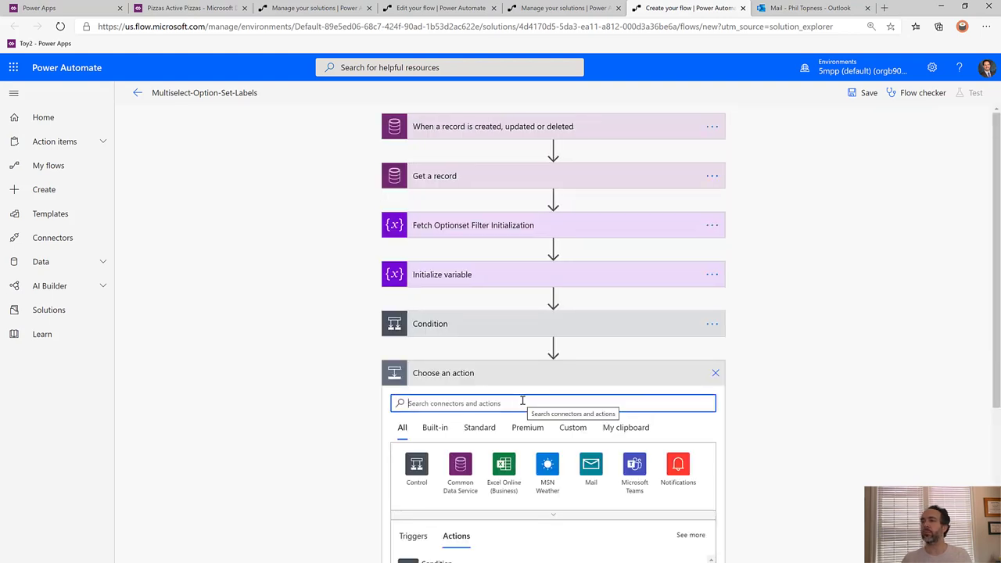
text(outlook)
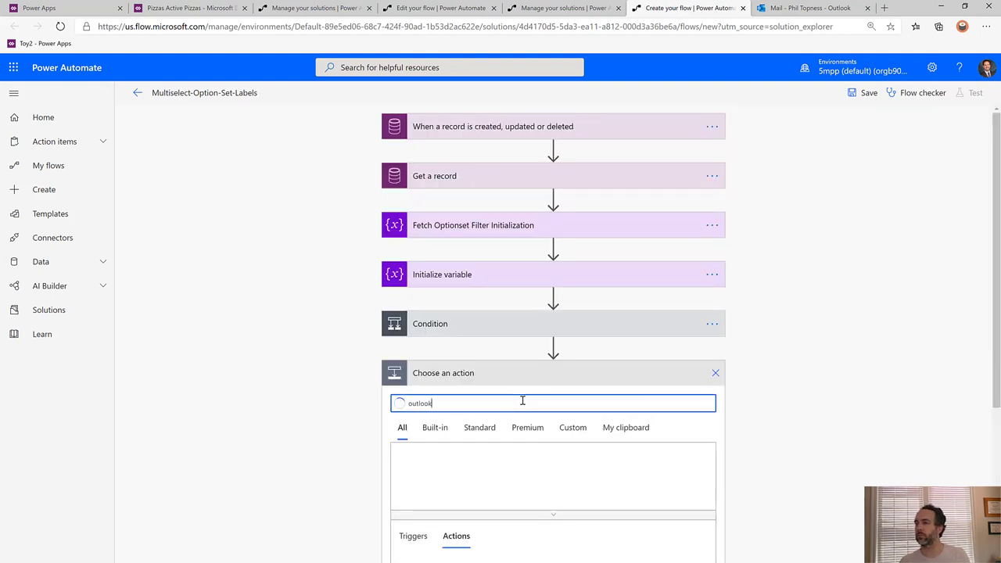
click(412, 467)
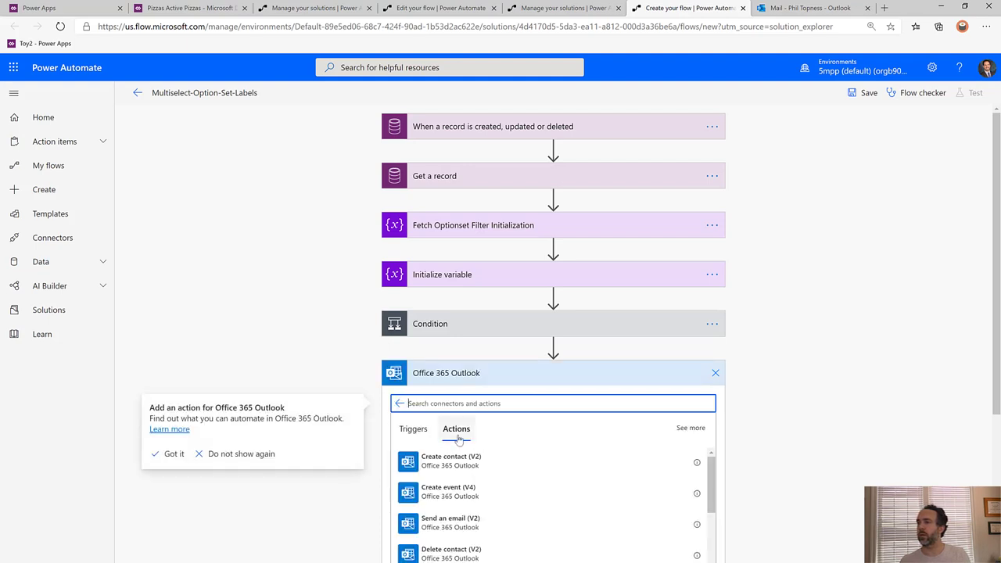
scroll(500, 500, down, 3)
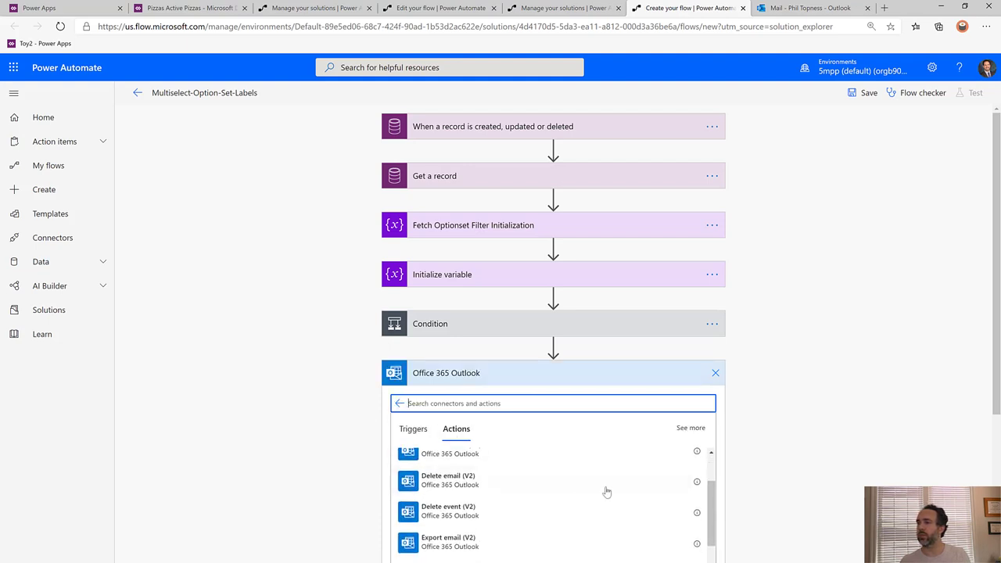
scroll(786, 478, down, 2)
scroll(565, 389, up, 3)
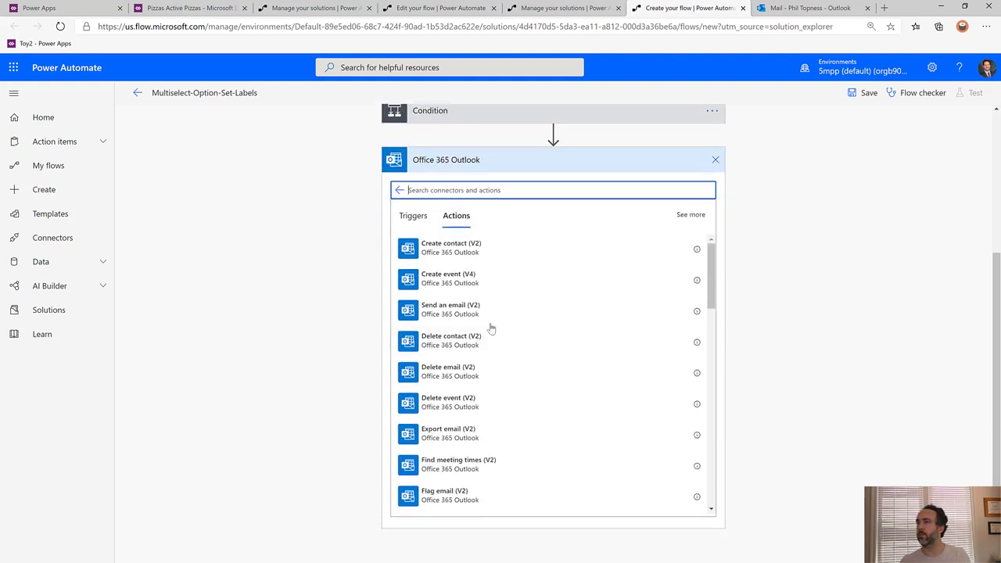
scroll(491, 328, up, 1)
click(461, 392)
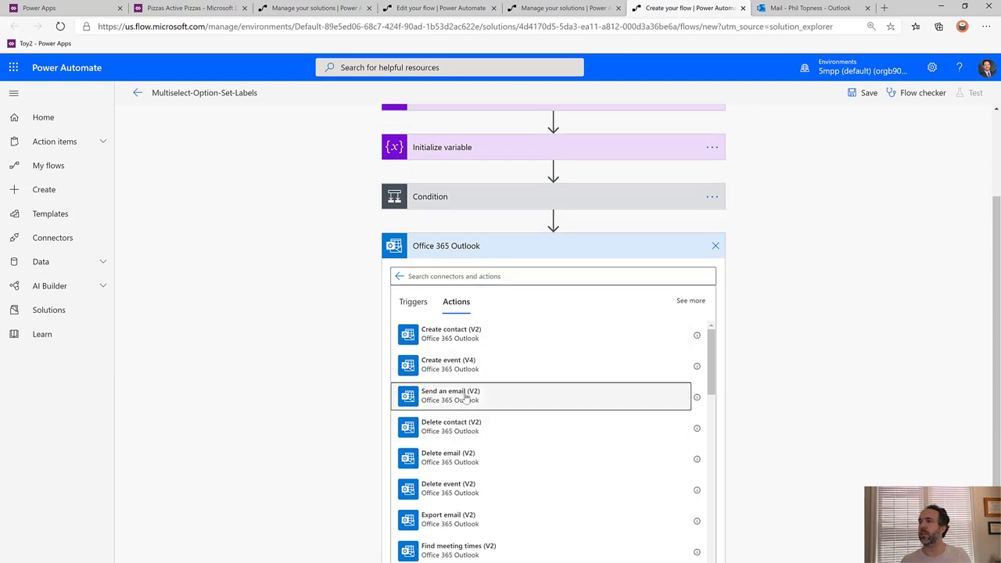
Step: Address the email to the suggested admin account and set its subject to "Your Pizza Order"
click(504, 401)
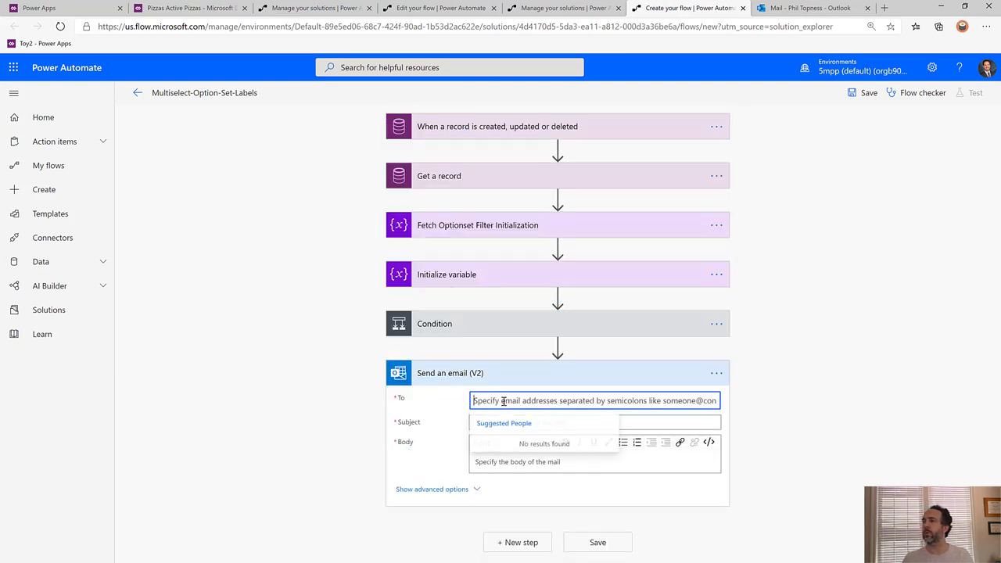
text(admin)
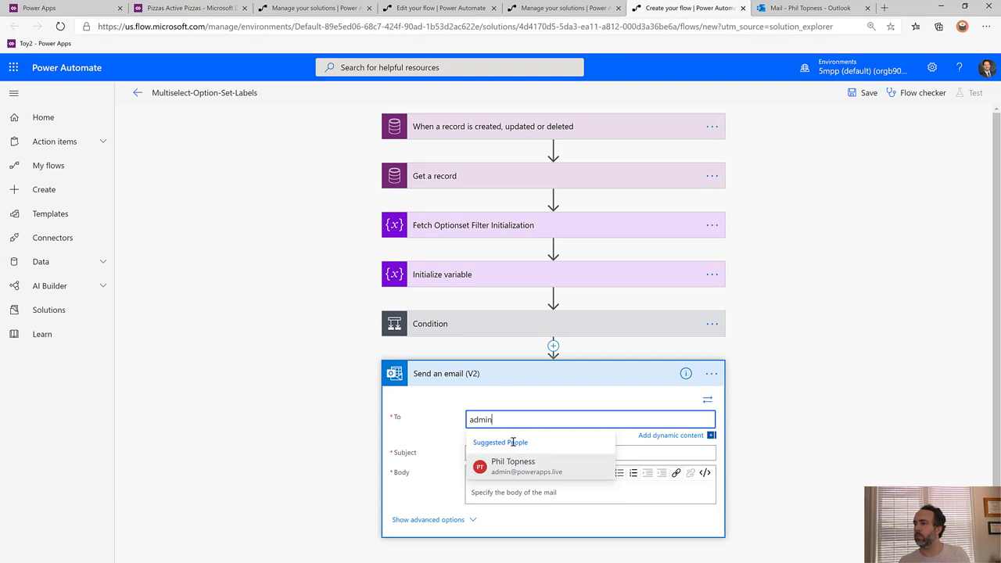
click(510, 470)
click(510, 453)
text(y)
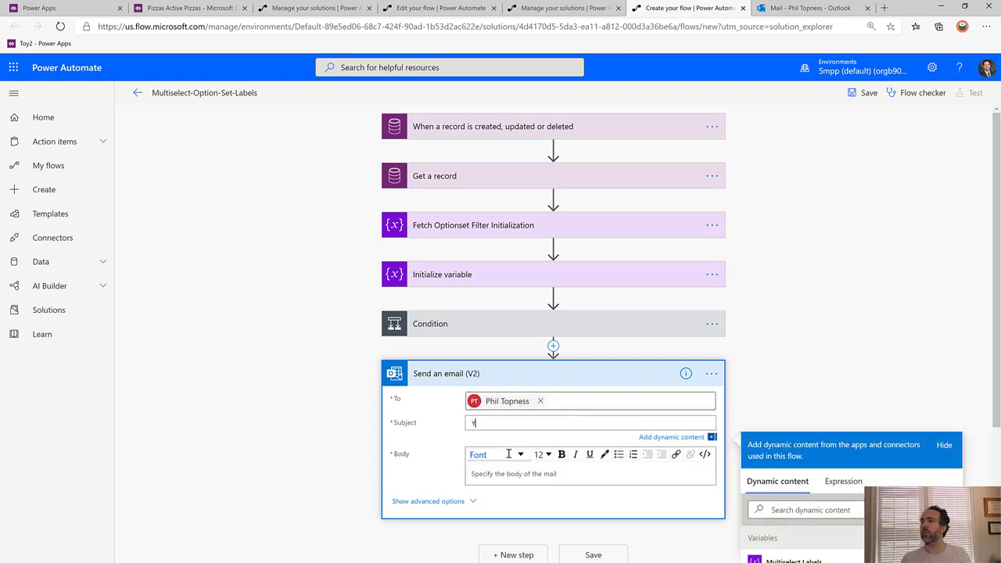
text(our Pizza Ord)
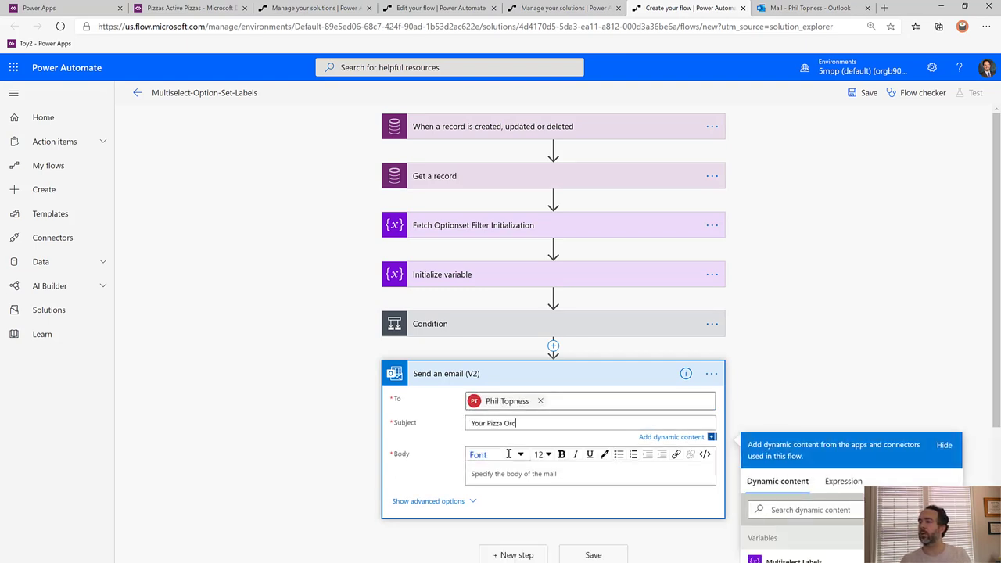
text(er)
Step: Fill the email body with "You got these toppings:" followed by the Multiselect Labels variable, and save the flow
click(509, 479)
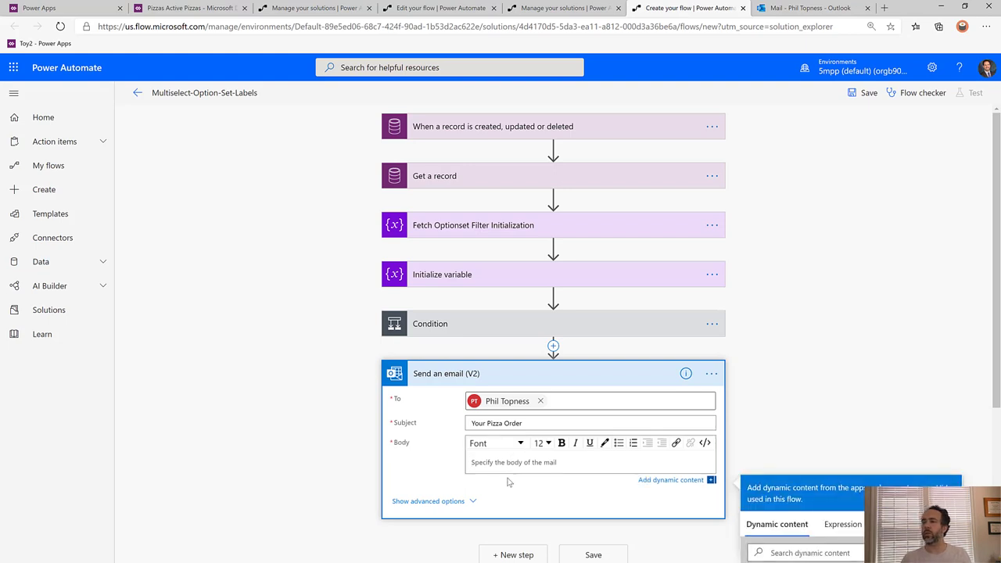
text(You got these toppings:)
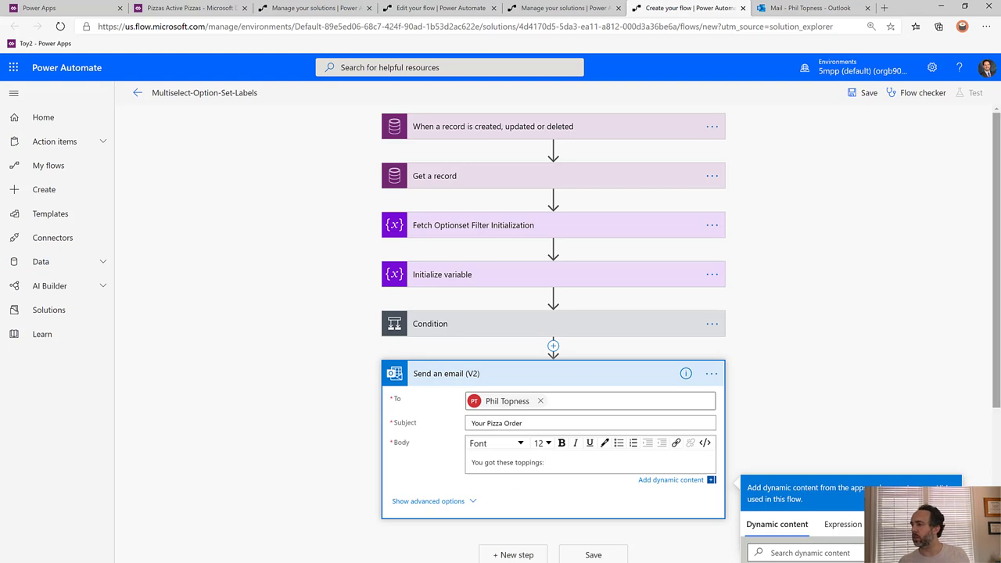
scroll(840, 349, down, 3)
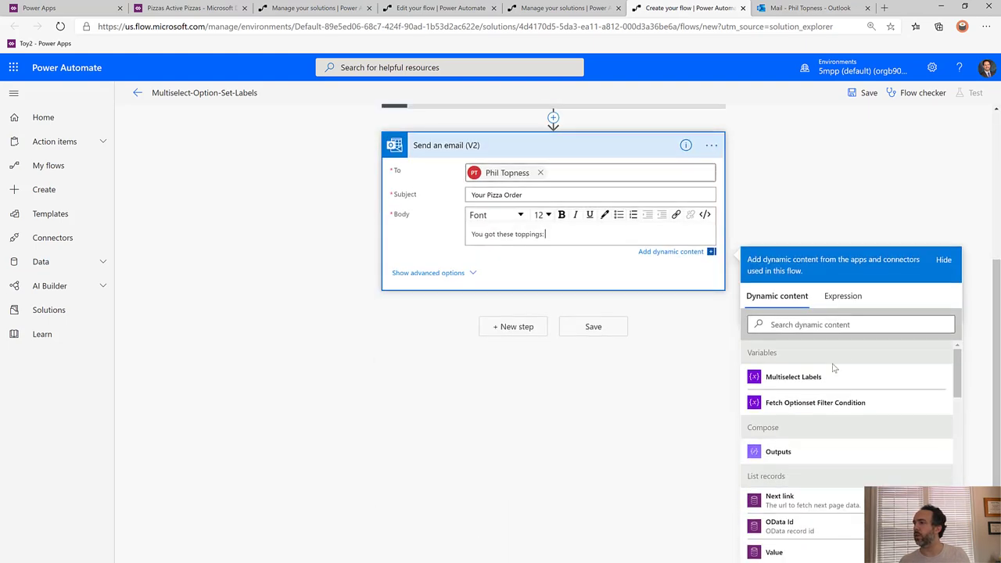
click(793, 377)
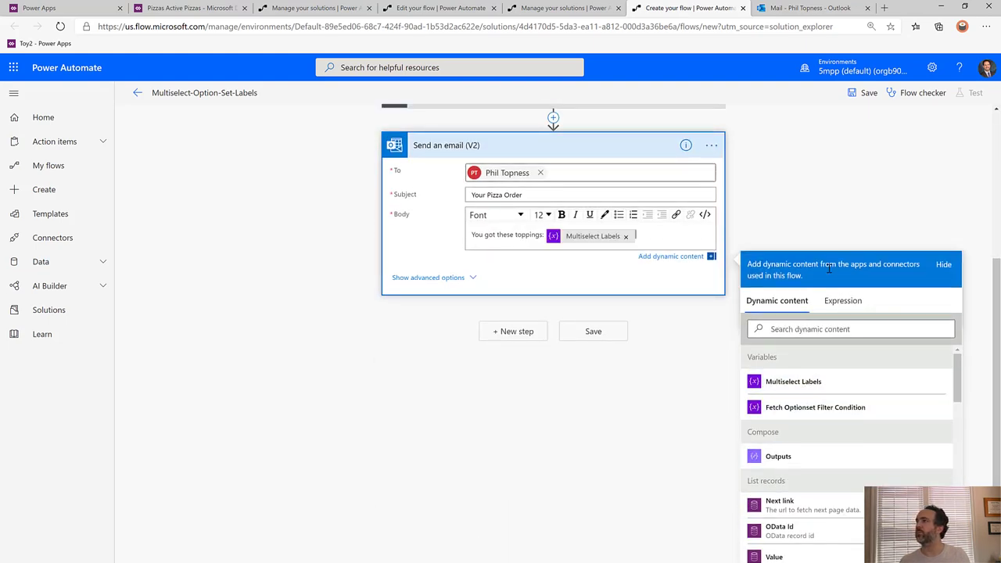
click(857, 95)
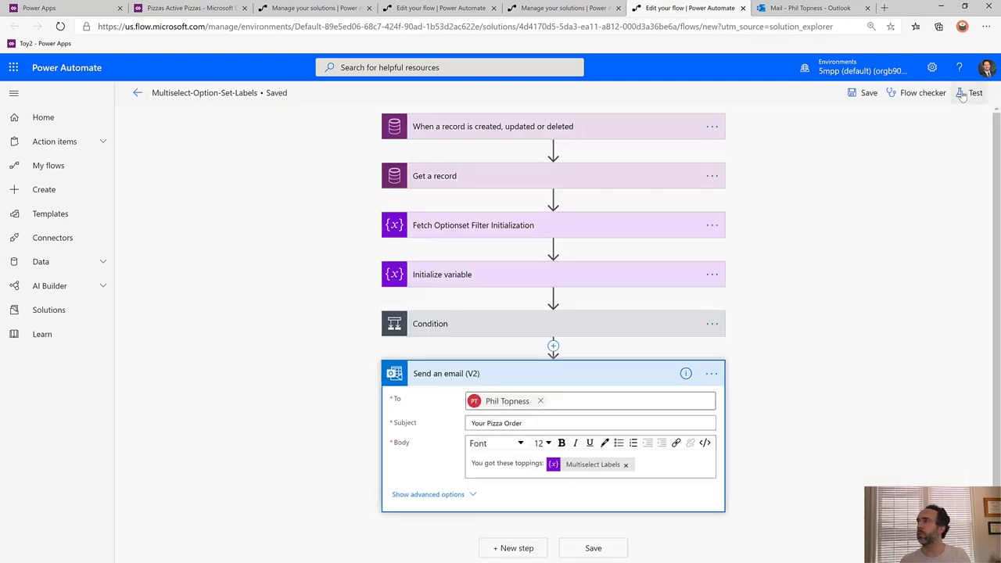
Step: Start a test of the saved flow with the trigger performed manually
click(969, 93)
click(874, 119)
click(844, 169)
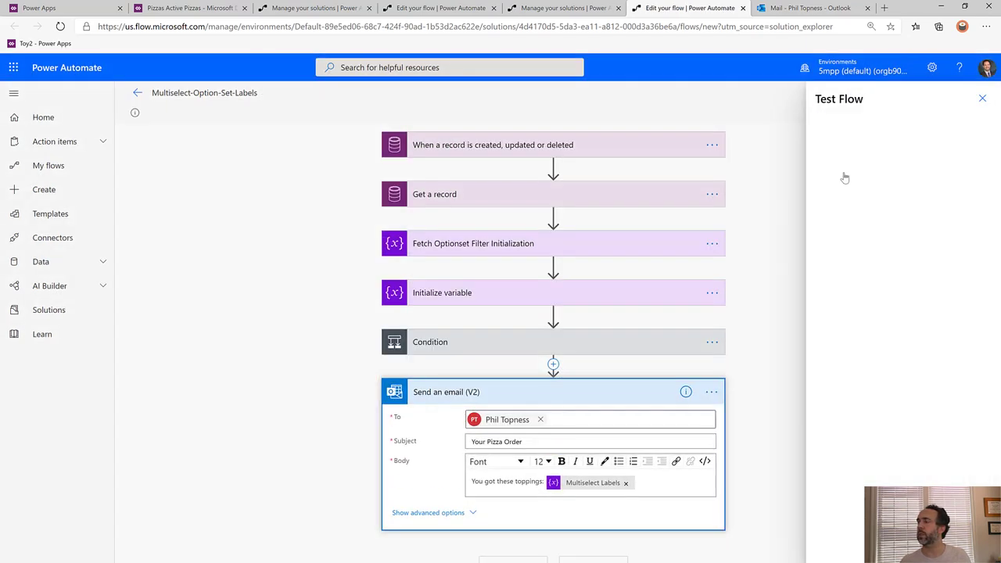
Step: Switch to the Pizza app and name a new pizza record "New Pizza Test"
click(199, 11)
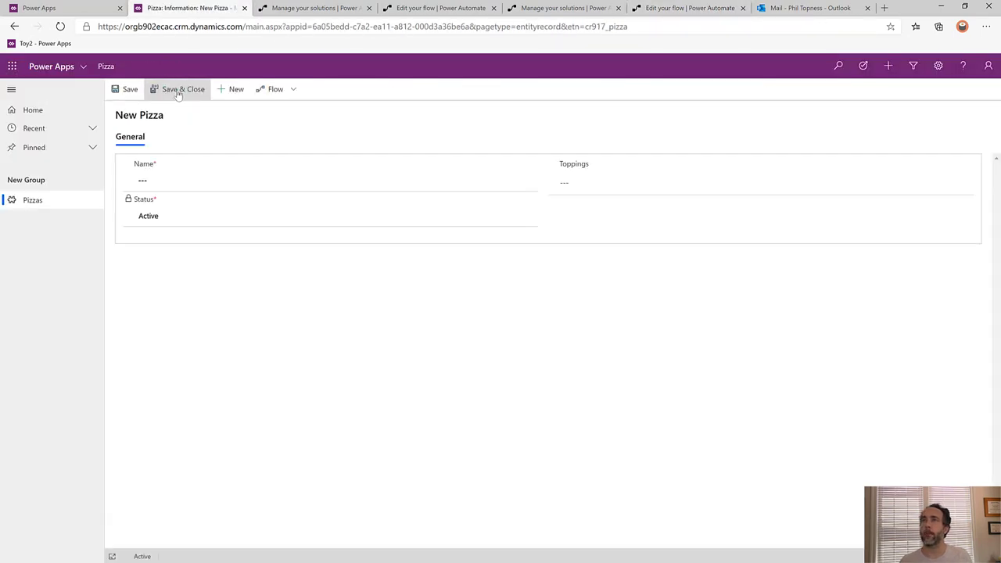
click(231, 183)
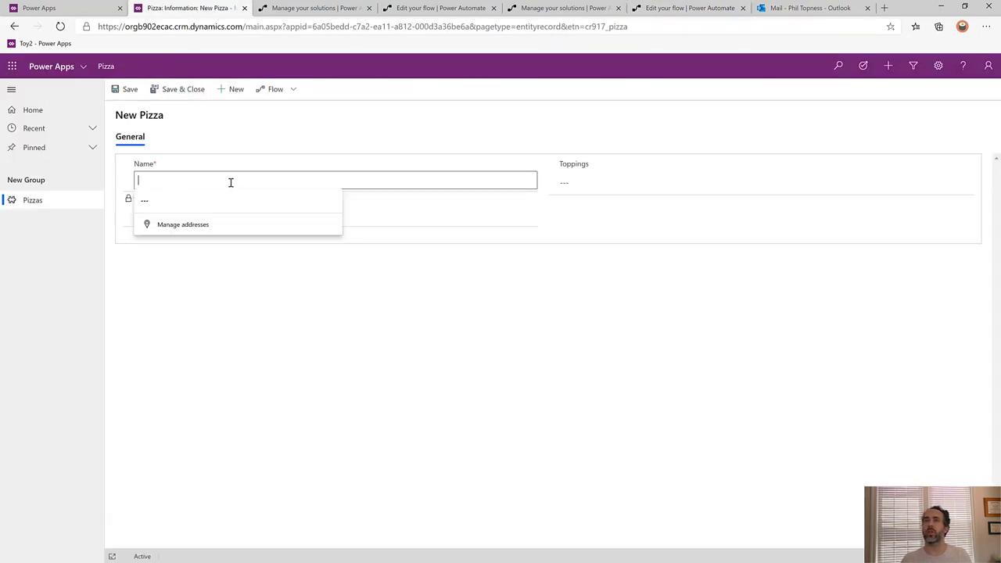
text(New Pizza Test)
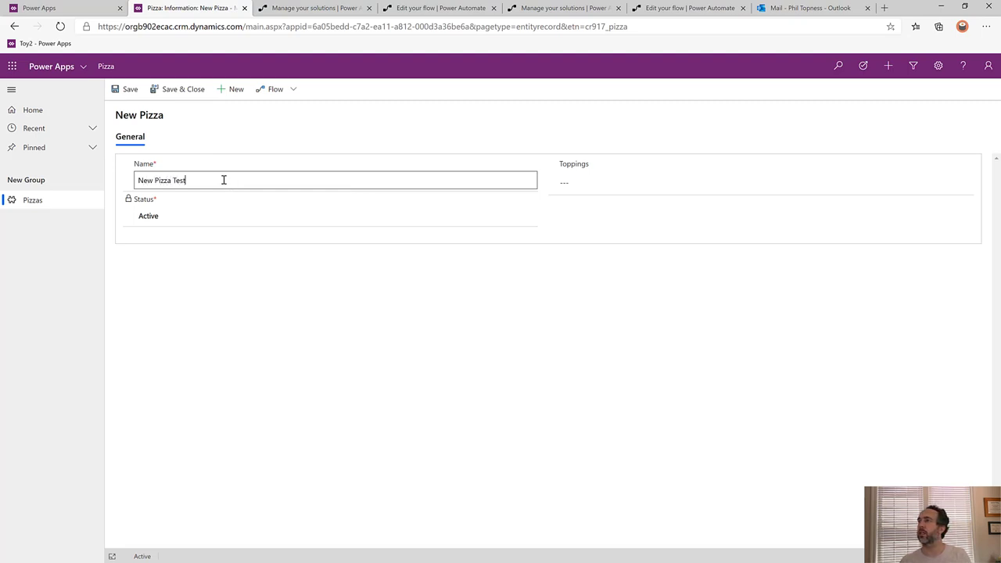
Step: Choose Pepperoni, Peppers and Bacon as the new pizza's toppings, and save and close the record
click(599, 182)
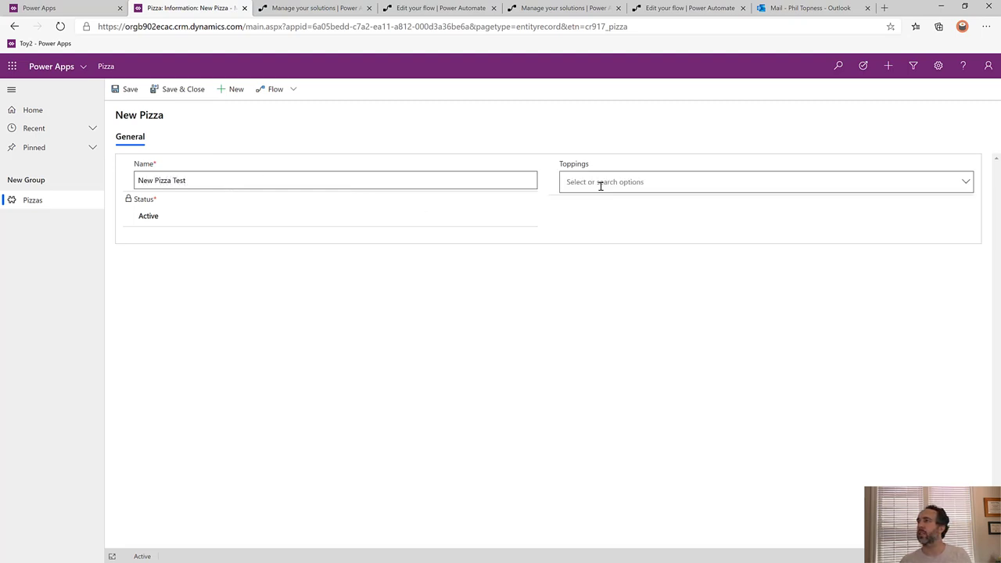
click(966, 184)
click(601, 228)
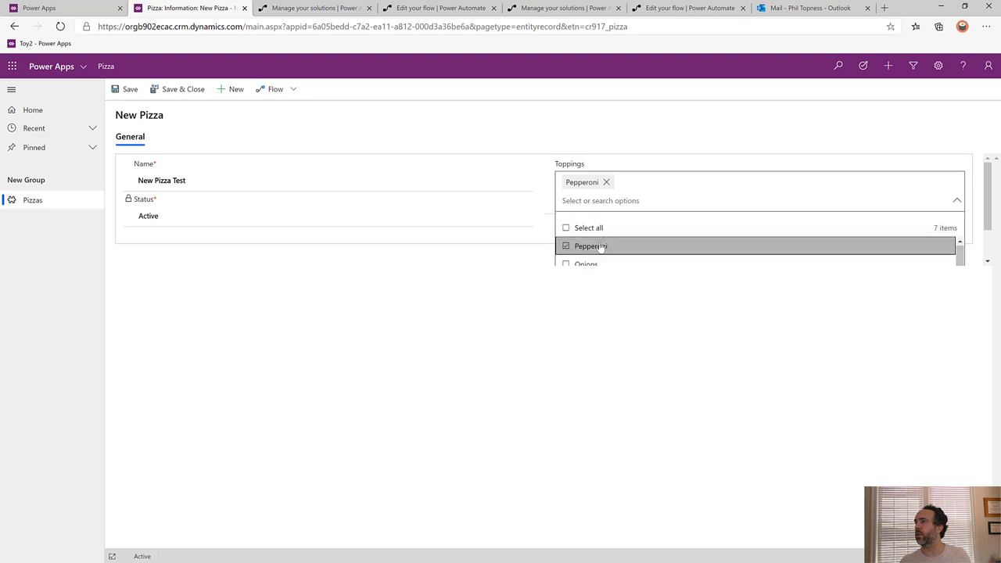
scroll(599, 248, down, 3)
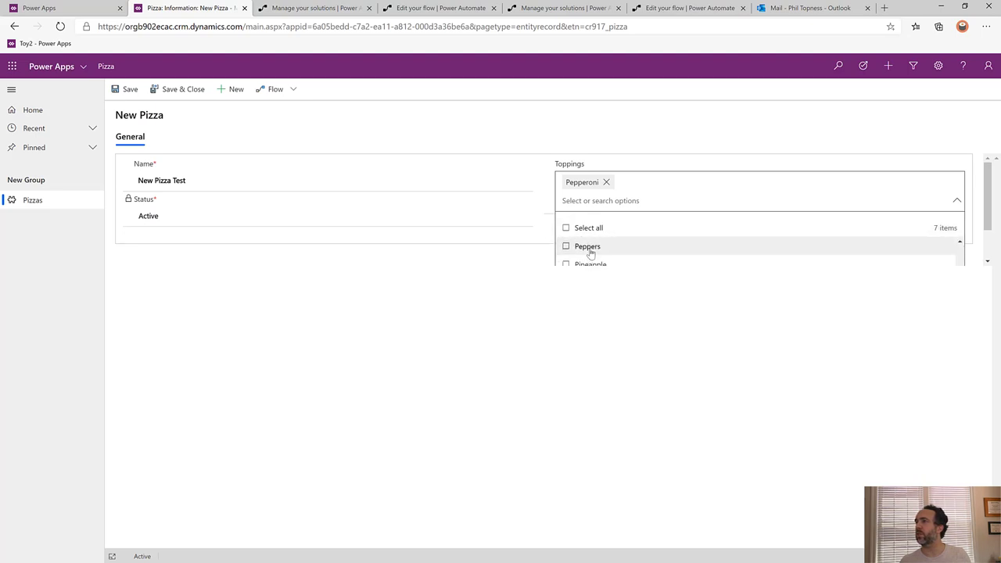
click(591, 249)
scroll(591, 254, down, 2)
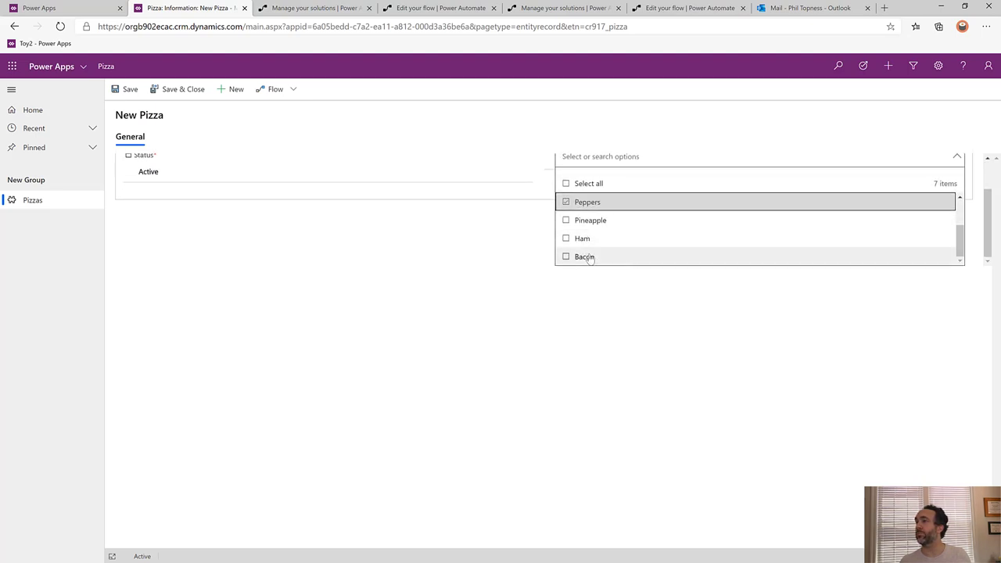
click(588, 256)
click(182, 89)
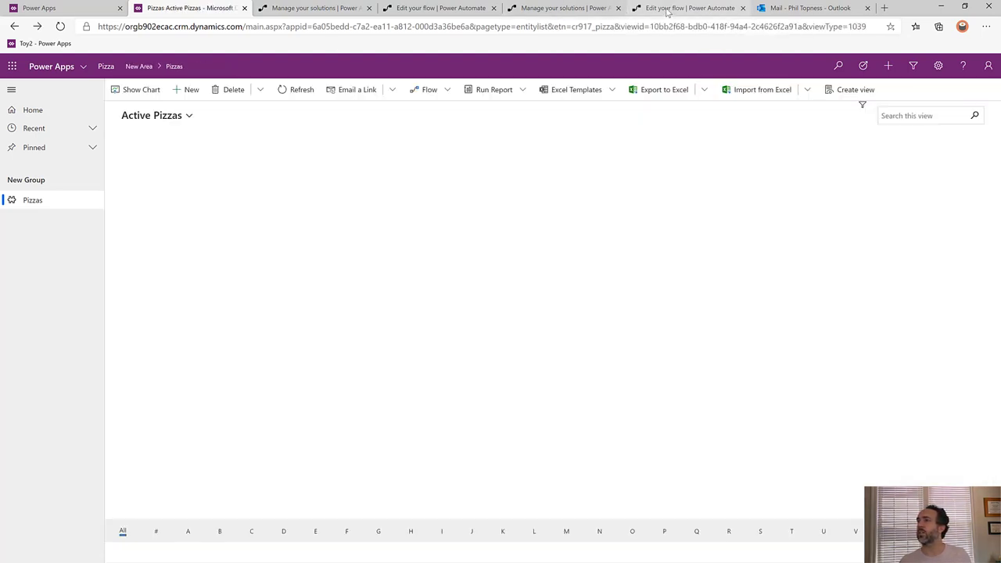
Step: Return to the flow run and inspect the cr917_toppings values in the Get a record action's output body
click(667, 10)
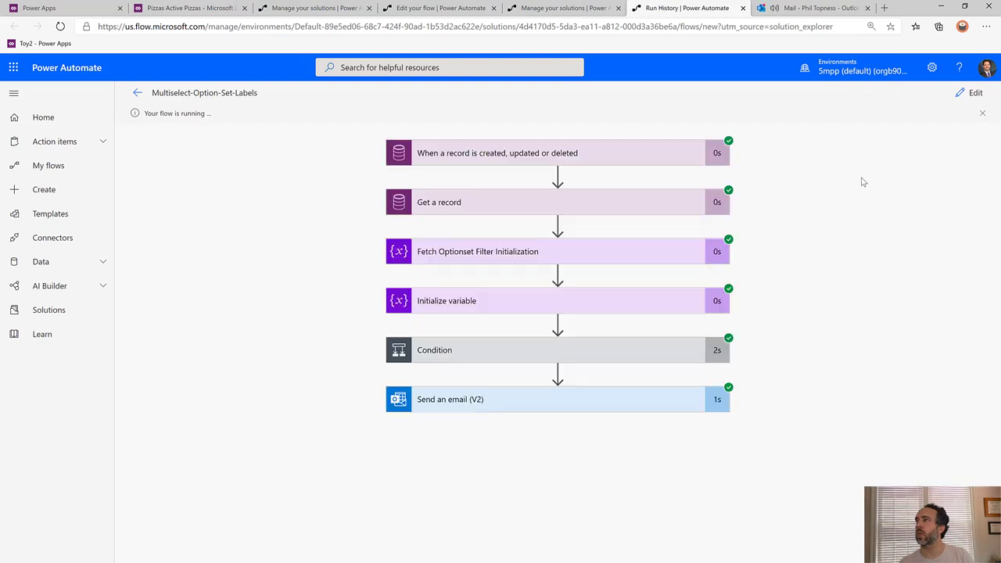
click(505, 199)
scroll(554, 429, down, 2)
scroll(553, 424, down, 2)
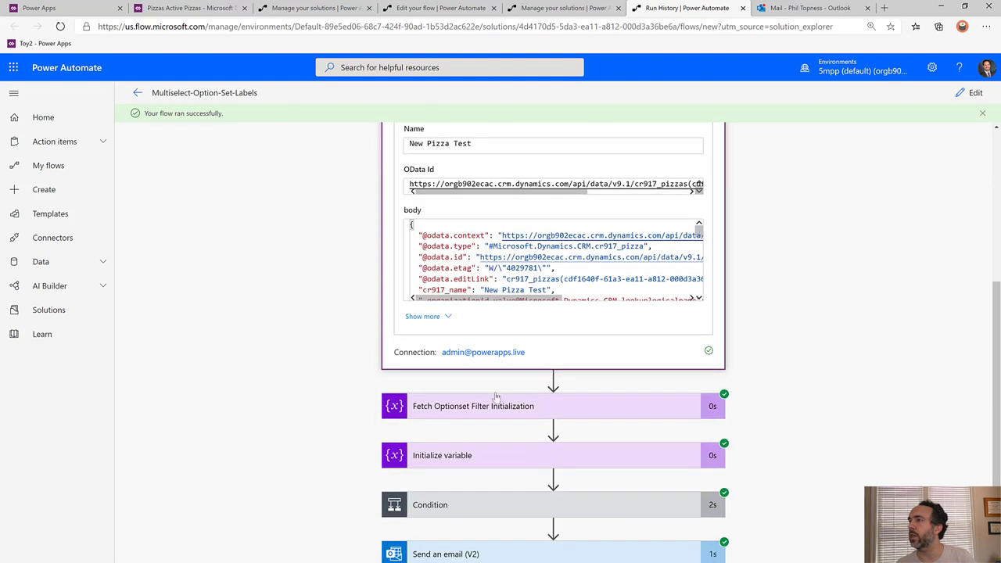
scroll(495, 271, down, 5)
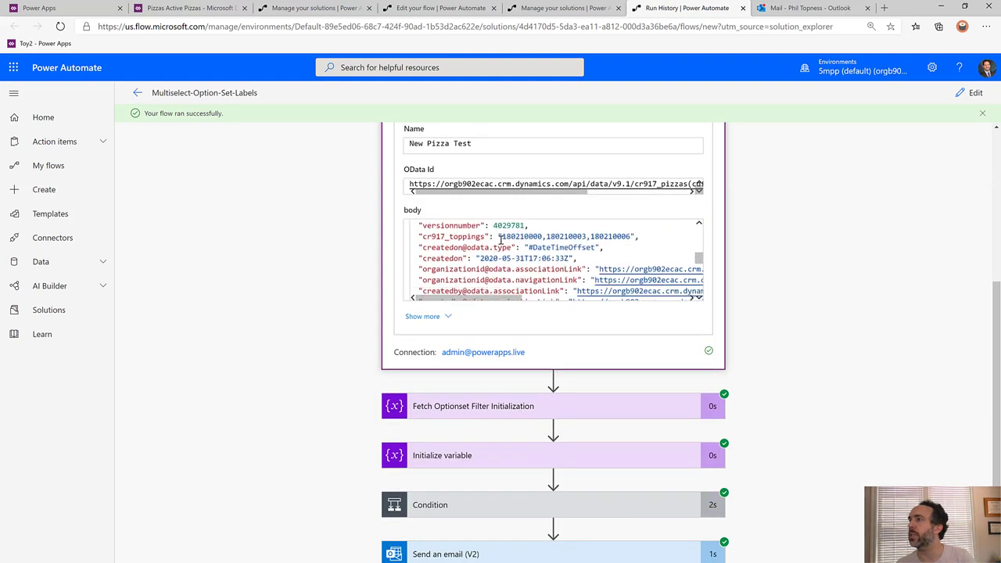
drag(501, 239, 627, 238)
scroll(532, 390, down, 1)
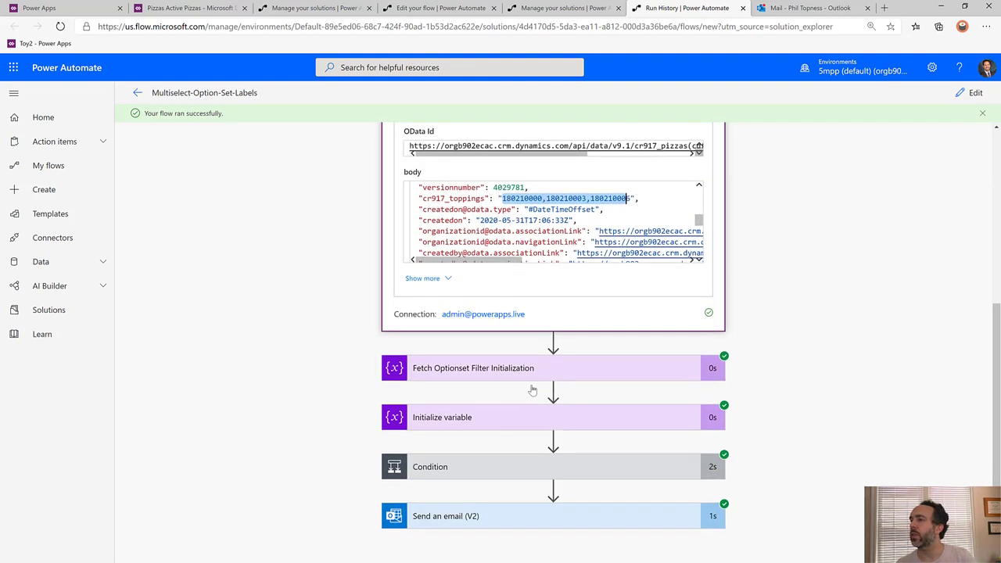
Step: Expand the run's Condition and examine the array of topping values output by its Compose action
click(500, 471)
scroll(508, 360, down, 4)
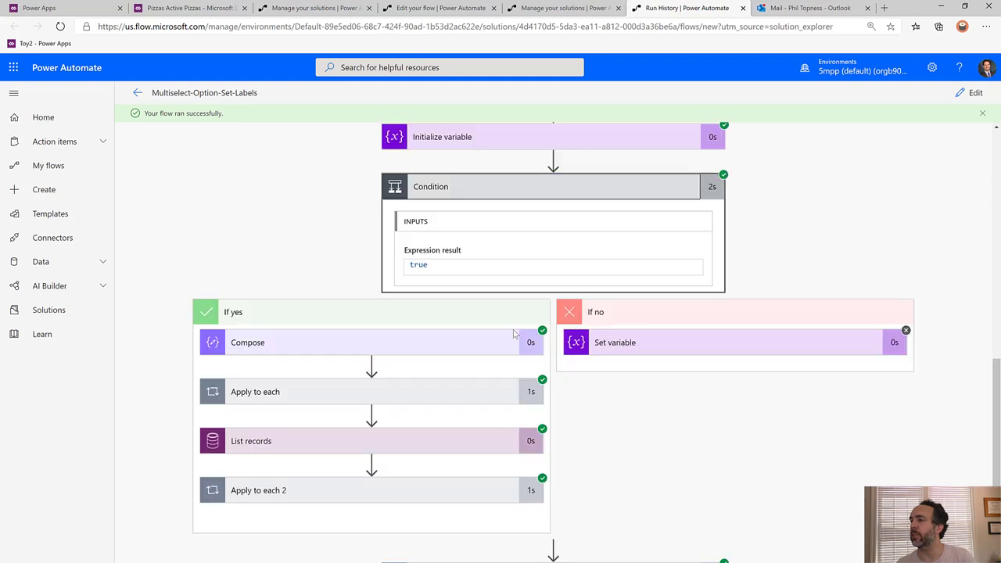
scroll(514, 334, down, 1)
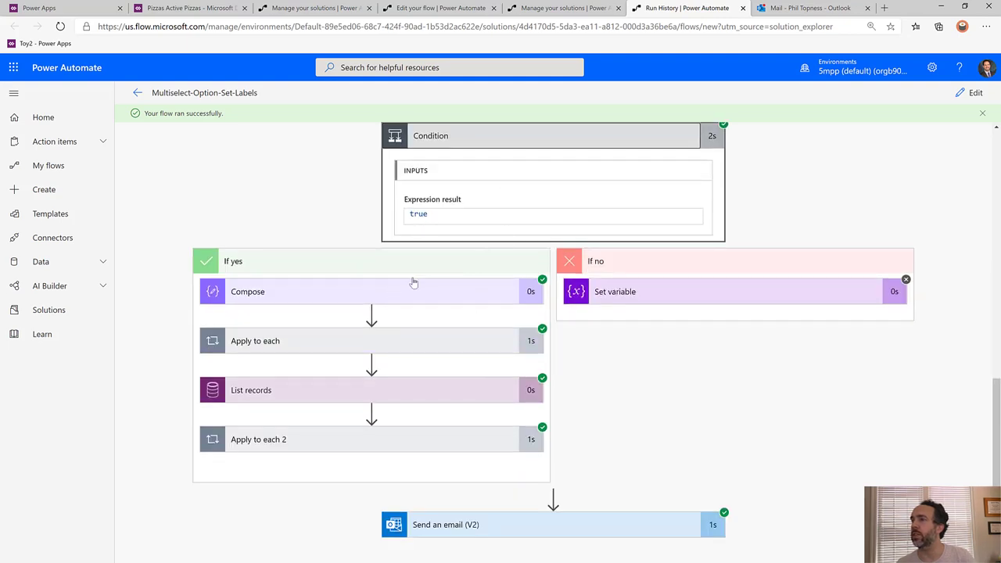
click(365, 300)
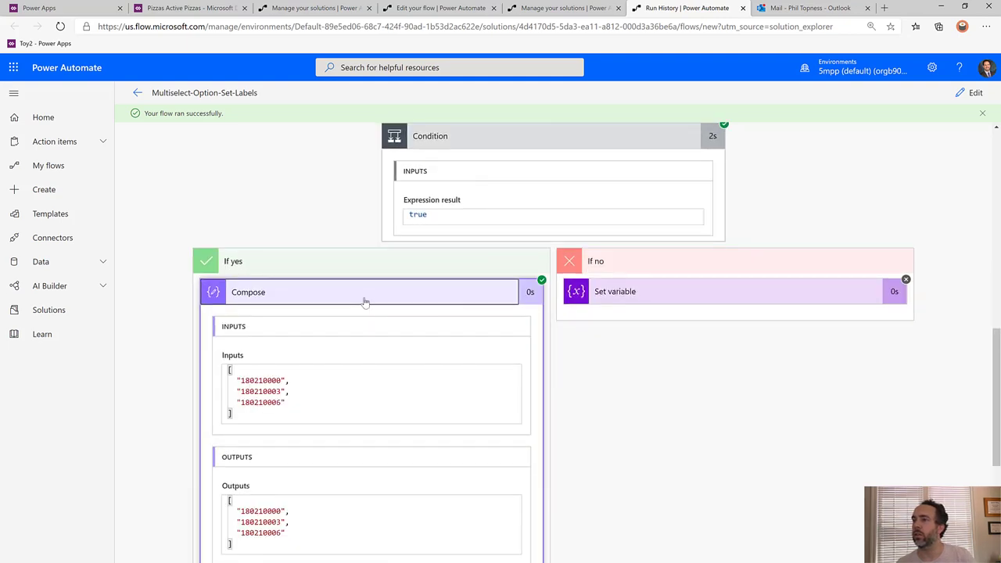
scroll(364, 303, down, 2)
drag(242, 391, 277, 431)
scroll(282, 426, down, 3)
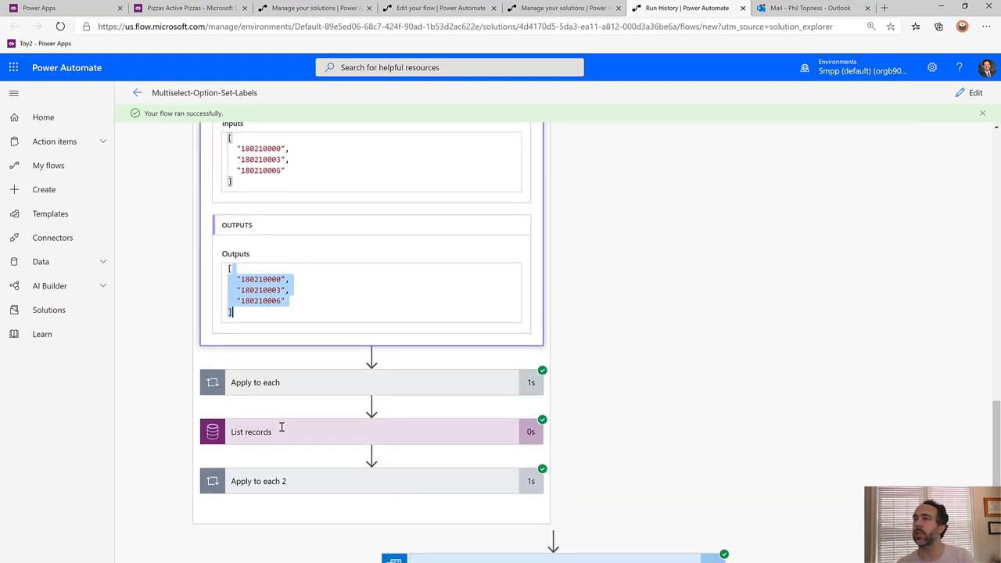
Step: Examine the value appended to the Fetch Optionset Filter Condition variable in the first Apply to each iteration
click(303, 335)
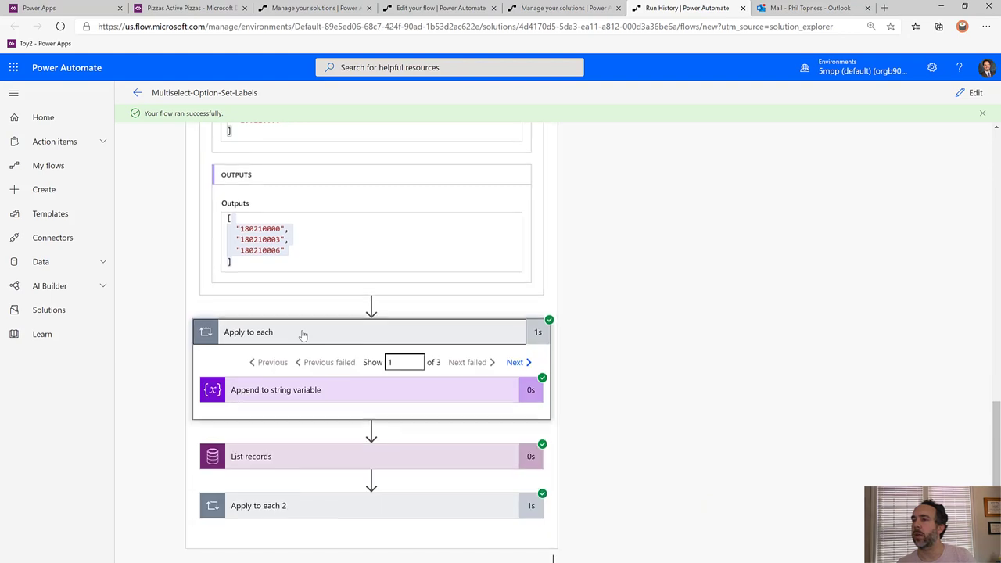
scroll(311, 346, down, 2)
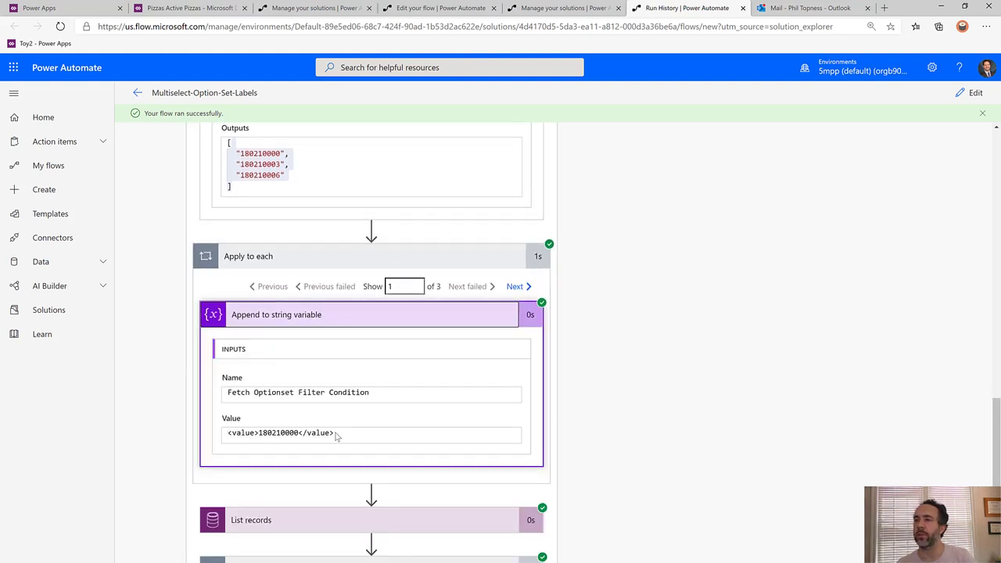
scroll(360, 464, down, 2)
Step: Expand the List records action's full inputs and inspect the topping values inserted into its Fetch Xml Query
click(332, 379)
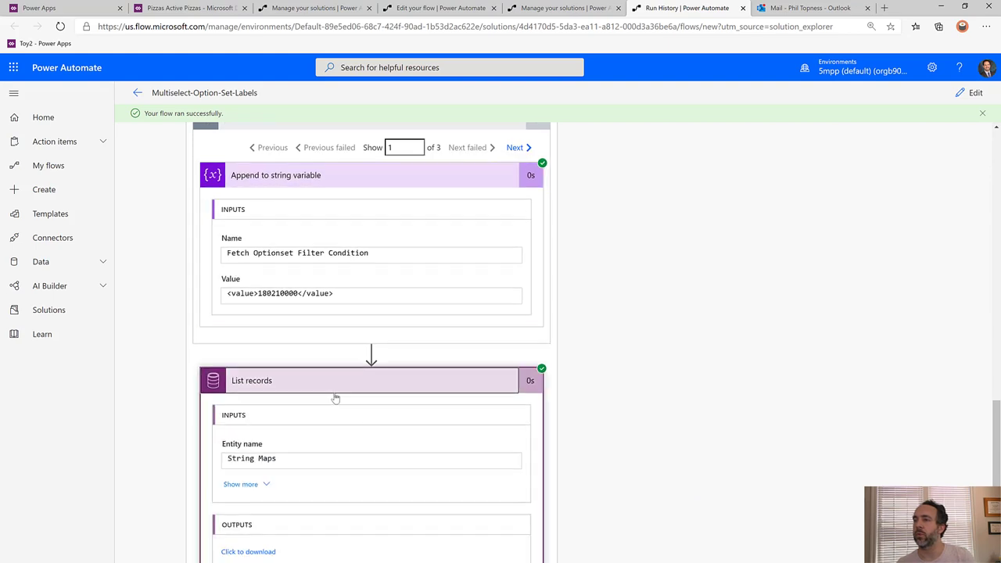
scroll(340, 374, down, 2)
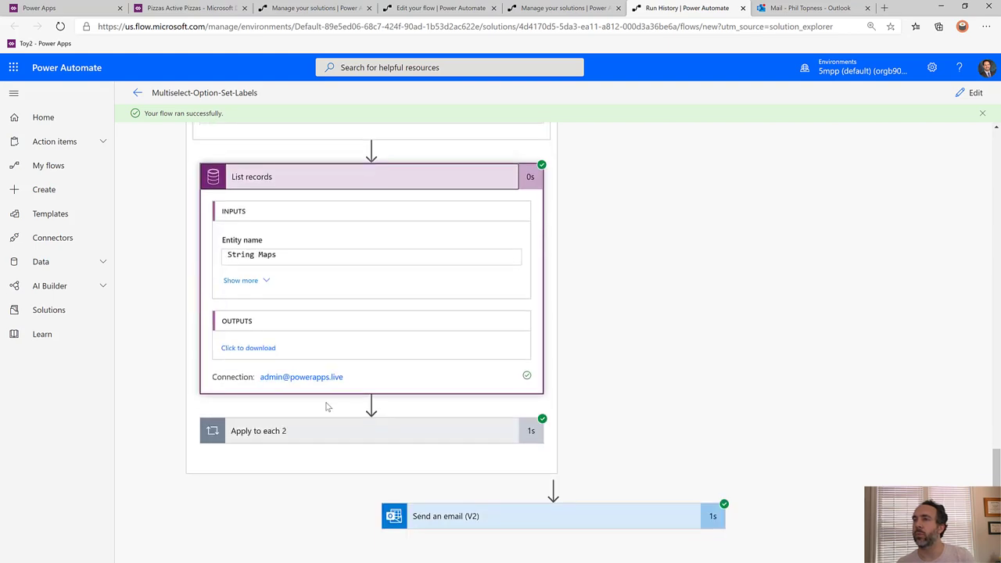
click(259, 283)
scroll(342, 360, down, 1)
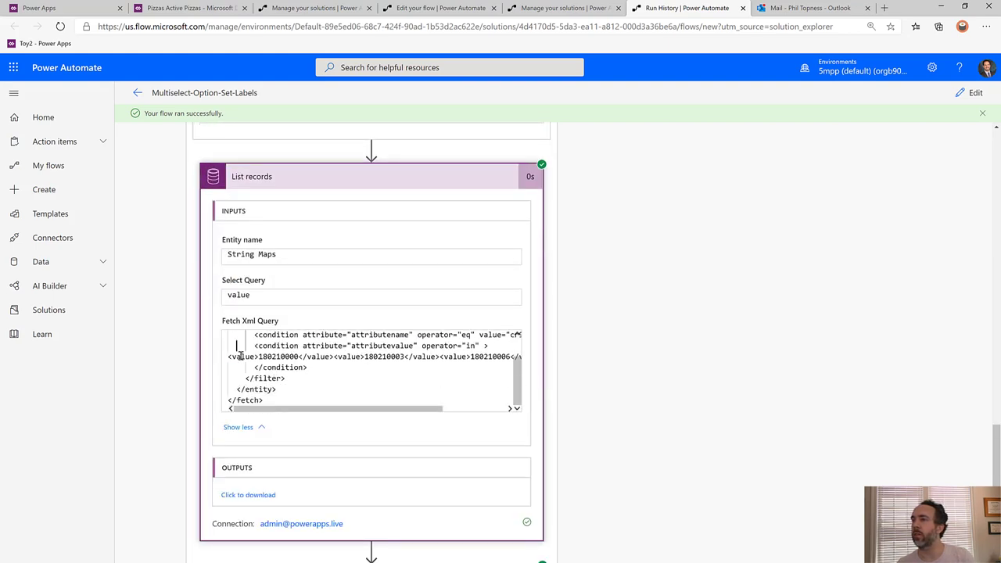
drag(233, 357, 492, 358)
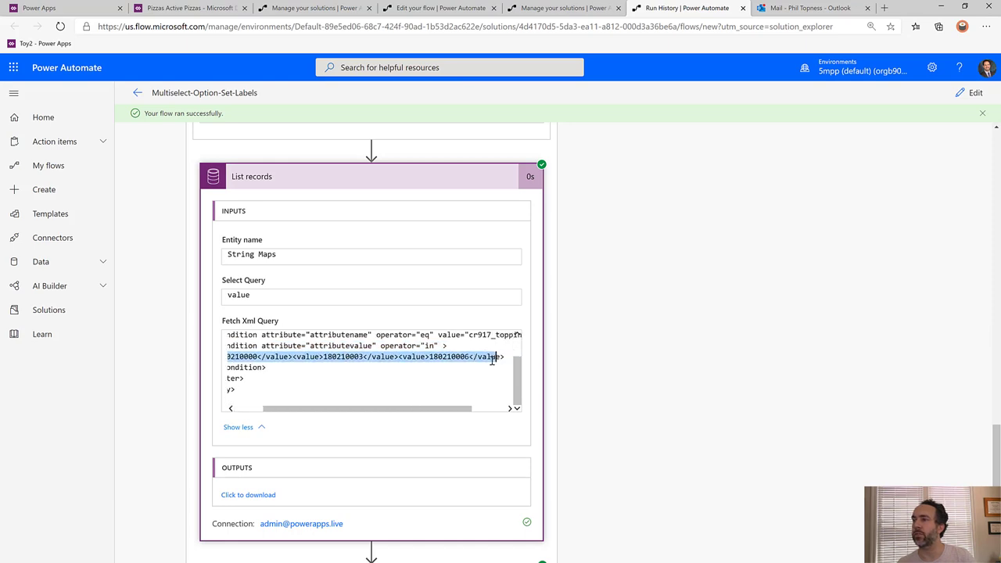
click(388, 420)
scroll(384, 418, down, 2)
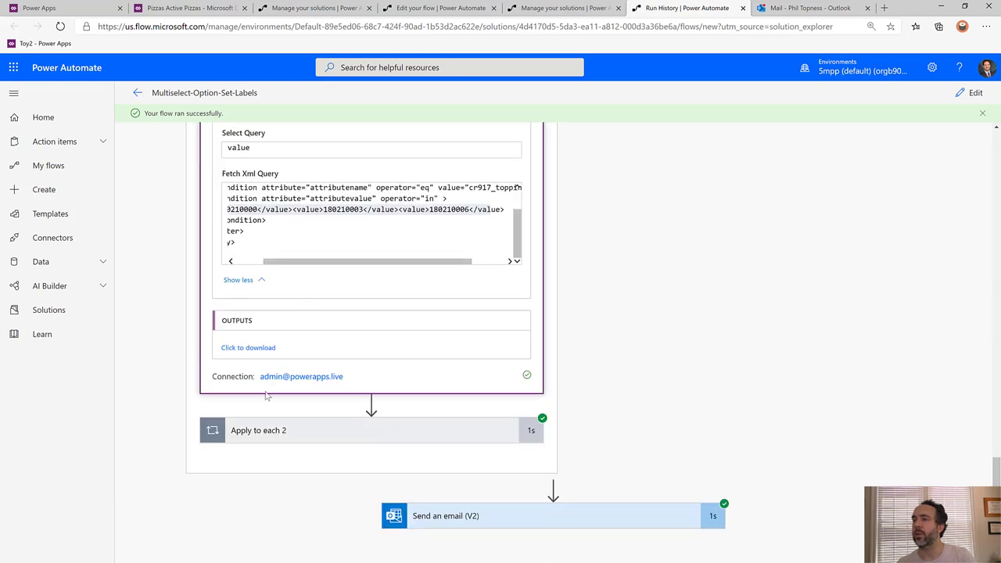
Step: Go through all three Apply to each 2 iterations to check the label each appends to Multiselect Labels
click(278, 432)
scroll(316, 414, down, 2)
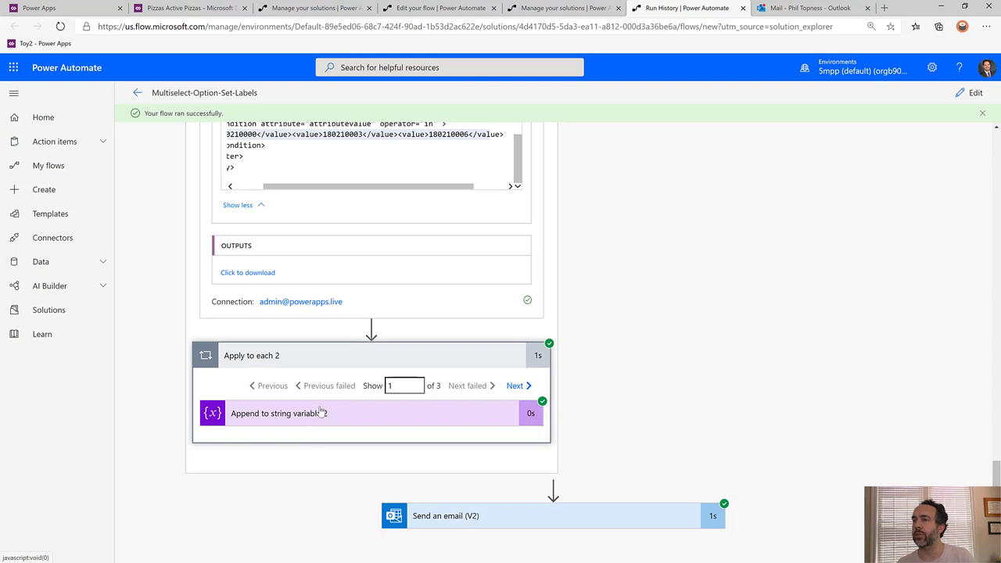
click(320, 412)
scroll(322, 412, down, 3)
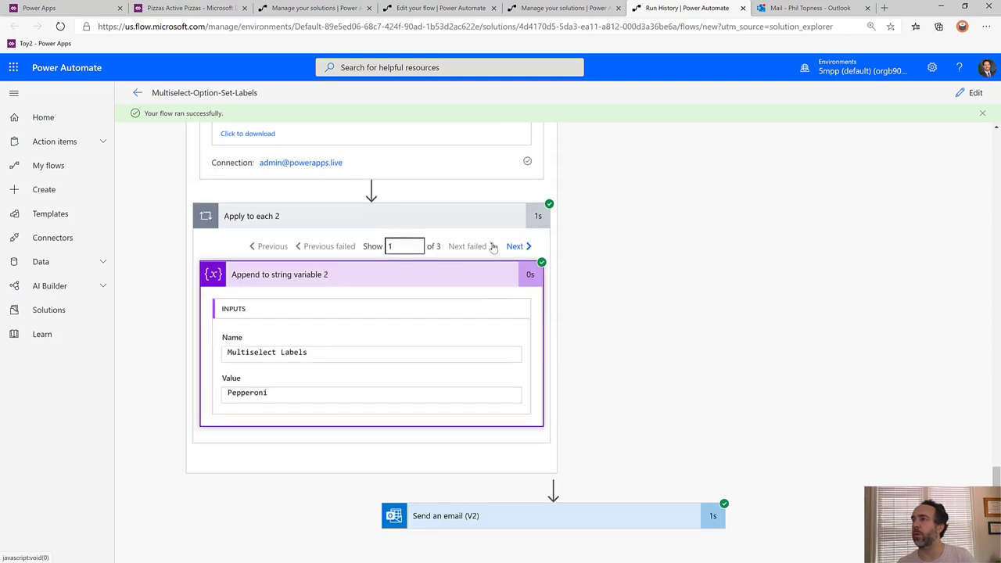
click(517, 246)
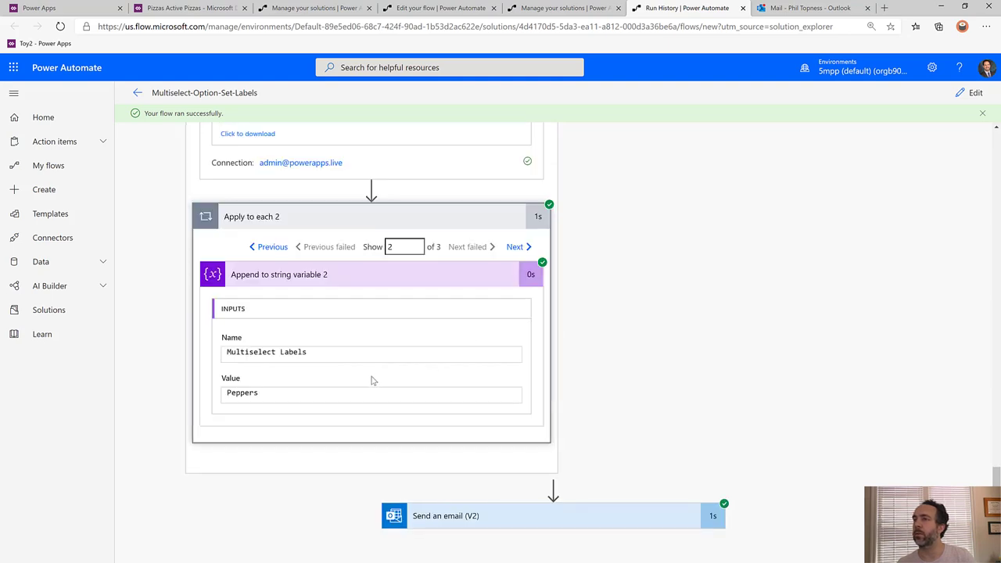
click(518, 246)
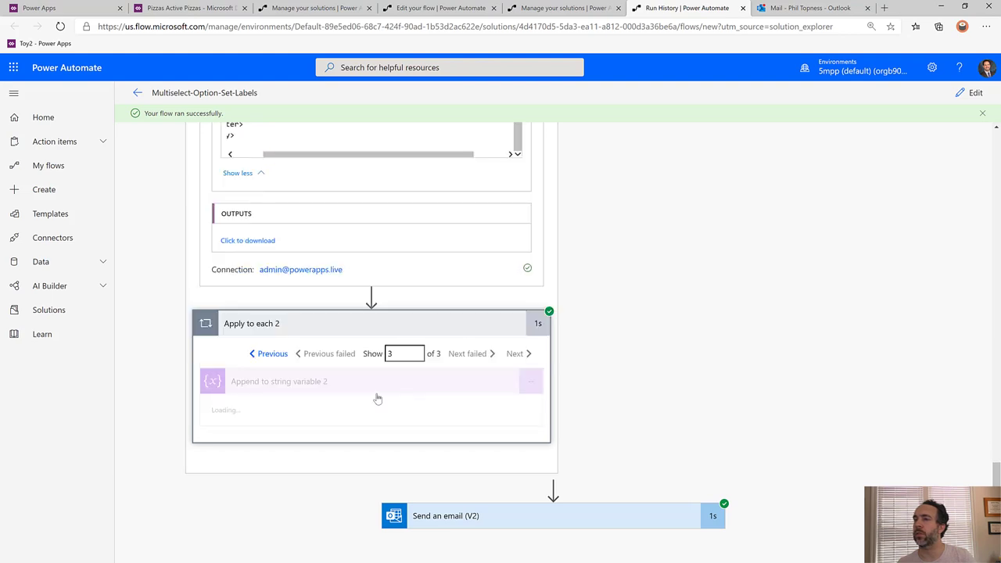
Step: Check the toppings text in the Send an email action's body, and in the received "Your Pizza Order" message in Outlook
click(586, 516)
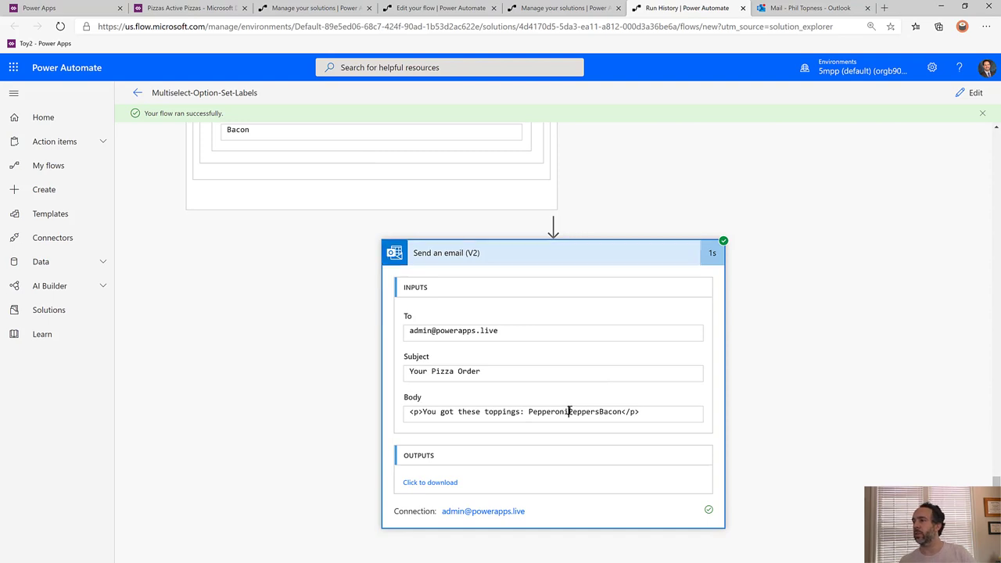
double_click(568, 411)
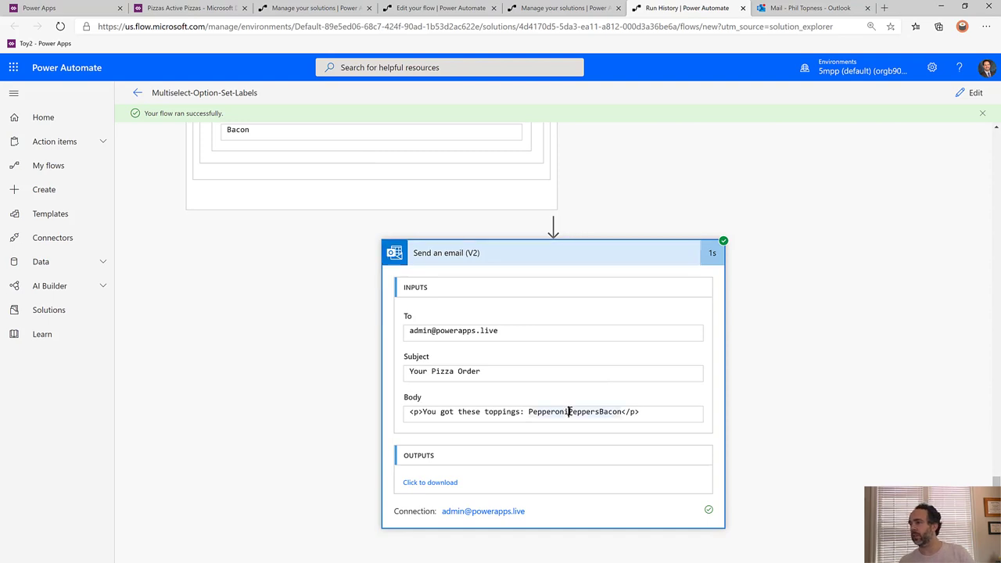
click(798, 9)
key(Up)
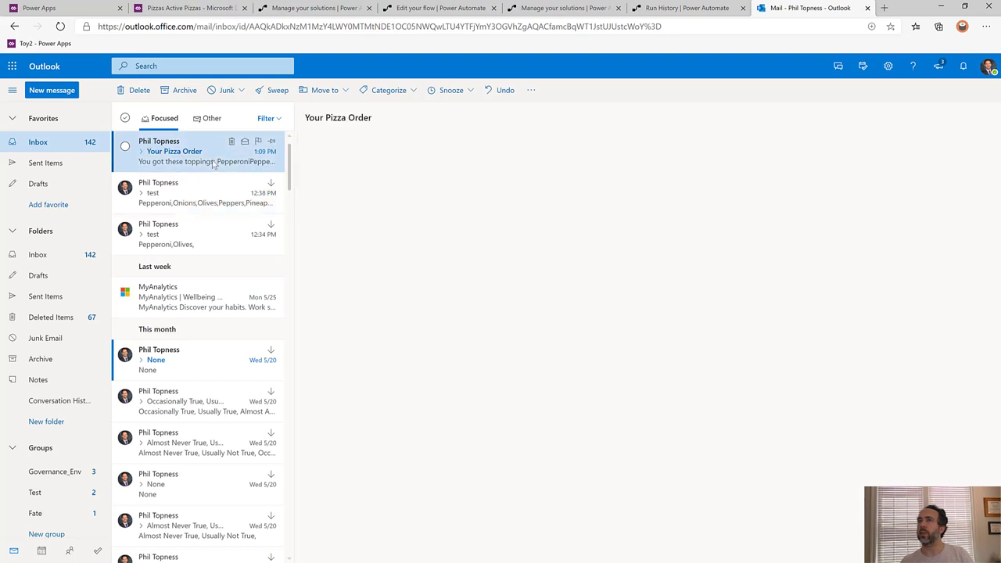
drag(433, 206, 479, 205)
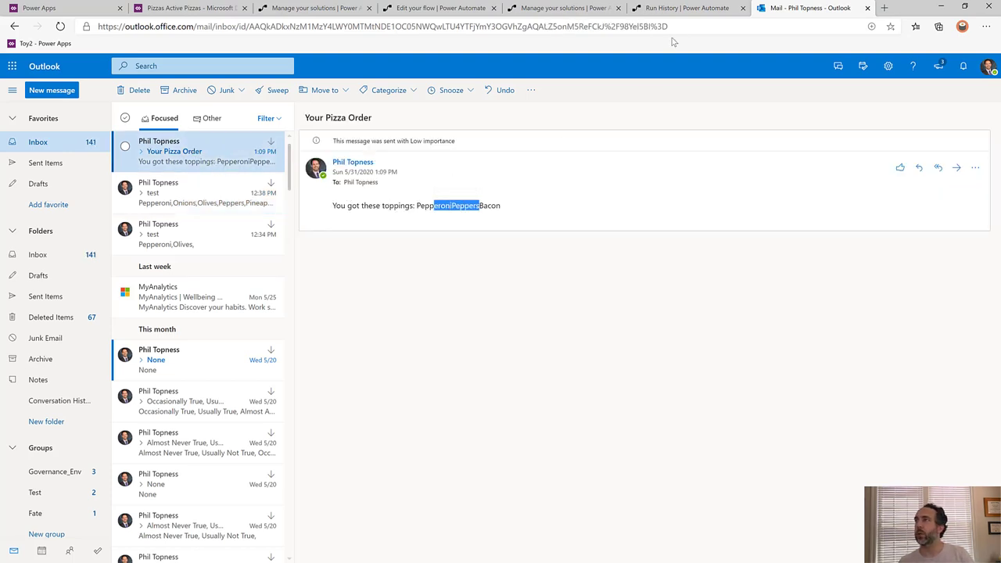
Step: Return to Power Automate and review the MultiSelectValue and OptionSetName trigger inputs of the Multiselect - Child Flow
click(682, 9)
click(567, 8)
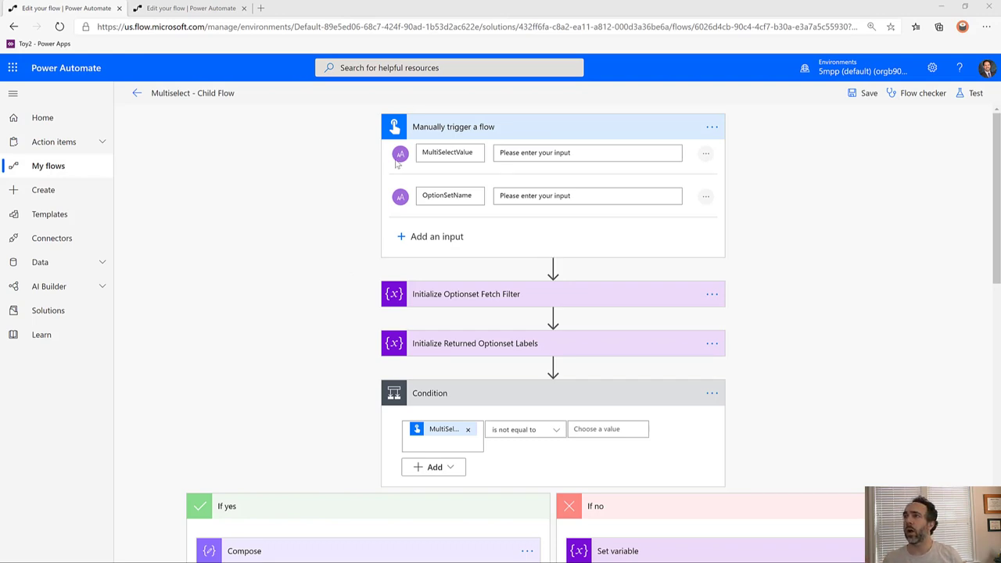
double_click(451, 151)
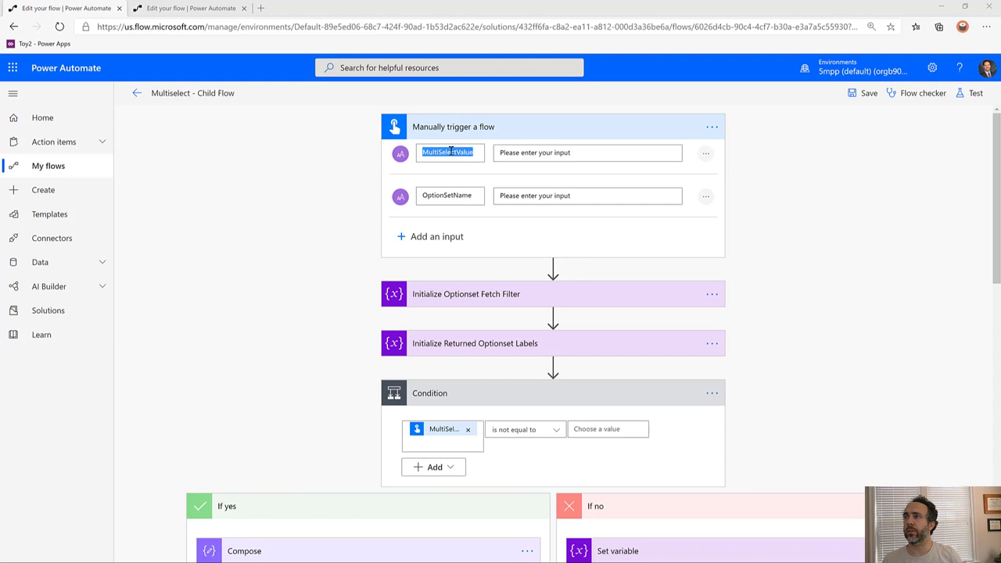
click(515, 152)
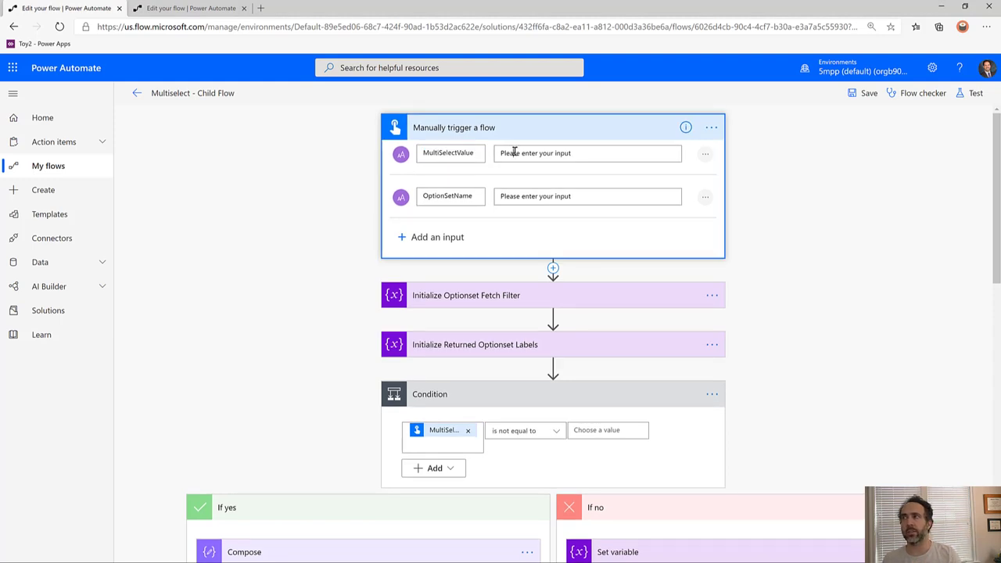
double_click(458, 197)
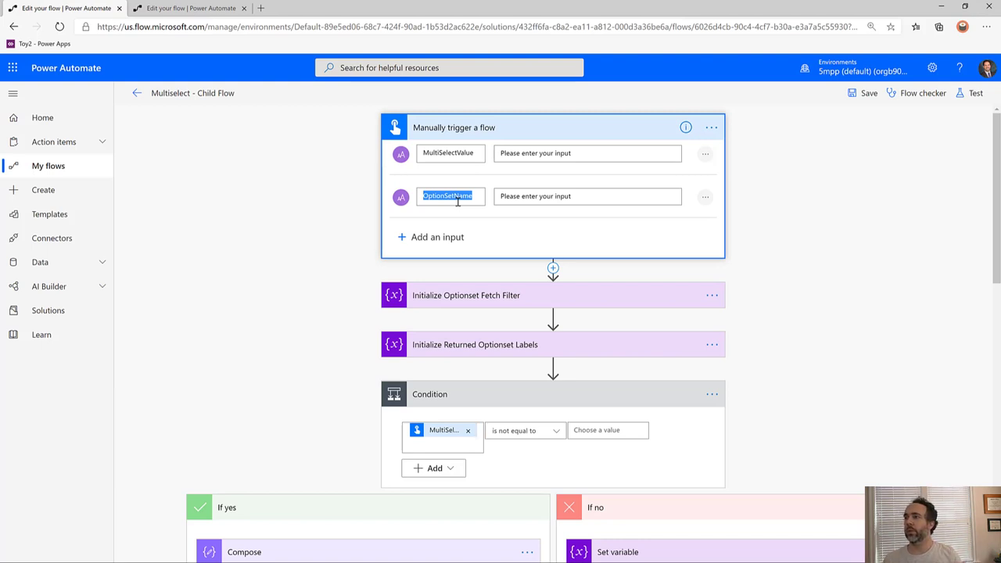
Step: Review the child flow's Condition and the dynamic values used in the Fetch Xml Query of its List records action
scroll(458, 201, down, 2)
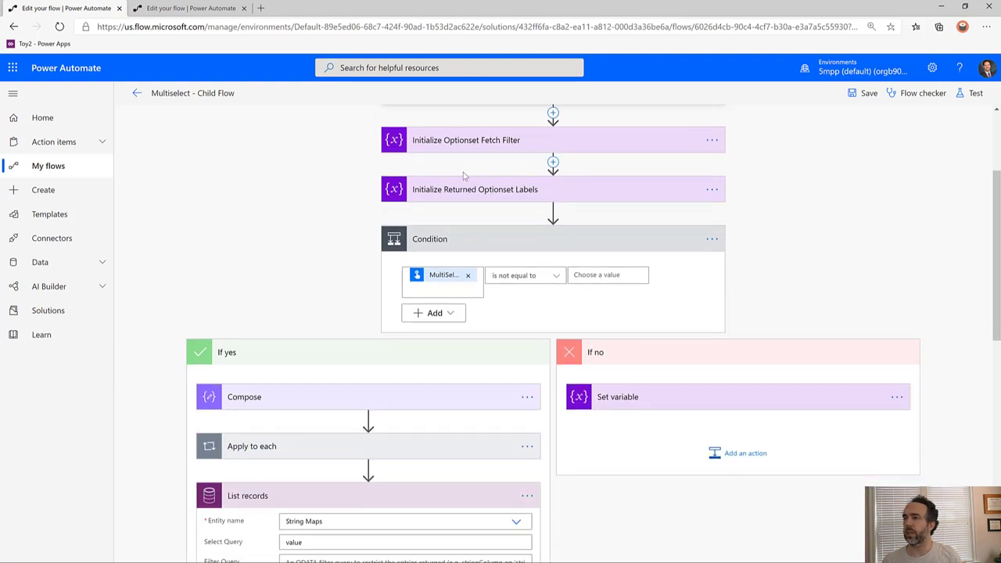
scroll(509, 235, down, 2)
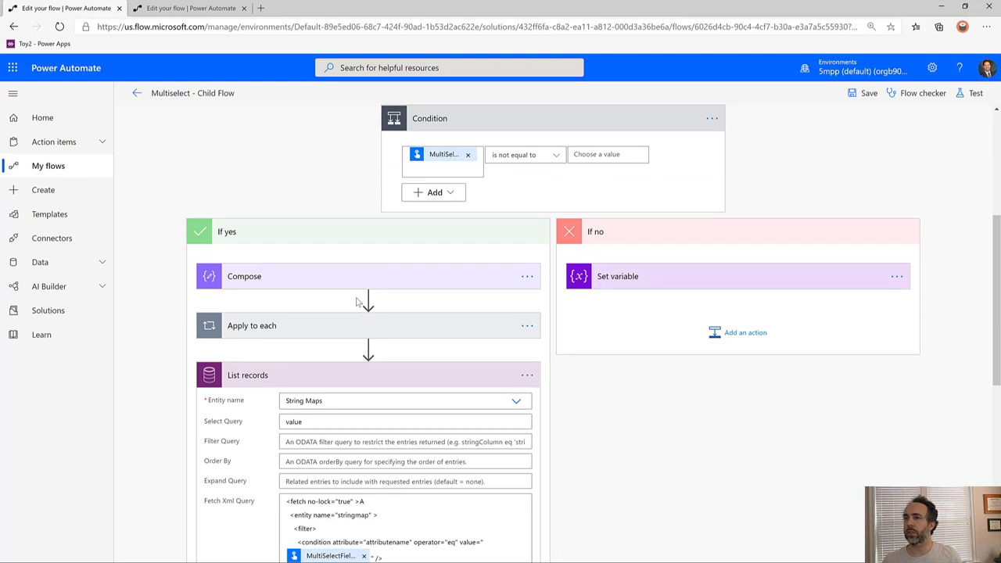
scroll(332, 350, down, 1)
scroll(330, 352, down, 2)
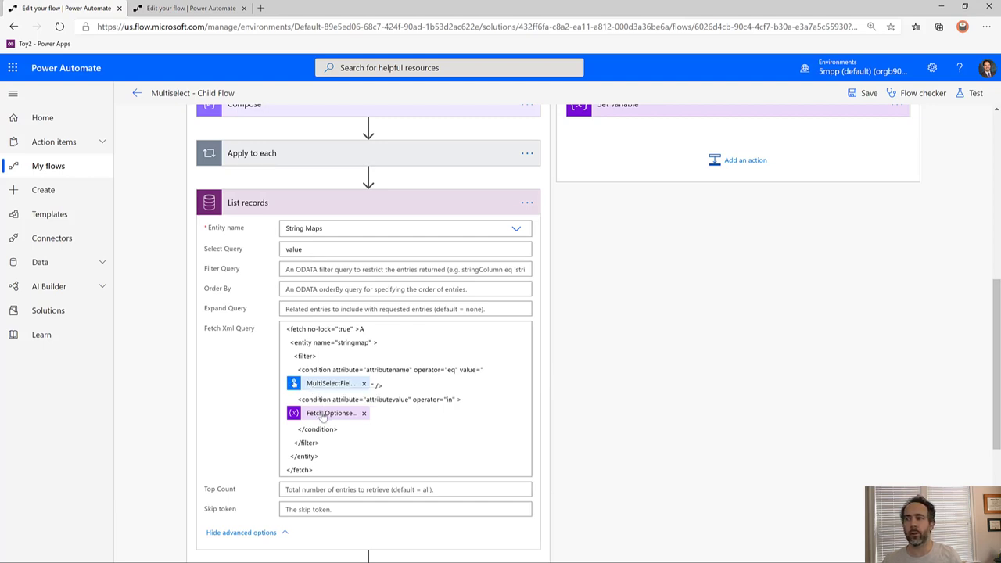
Step: Expand the child flow's Apply to each 2 loop and review the Result output of its Respond to a PowerApp or flow action
scroll(324, 415, down, 4)
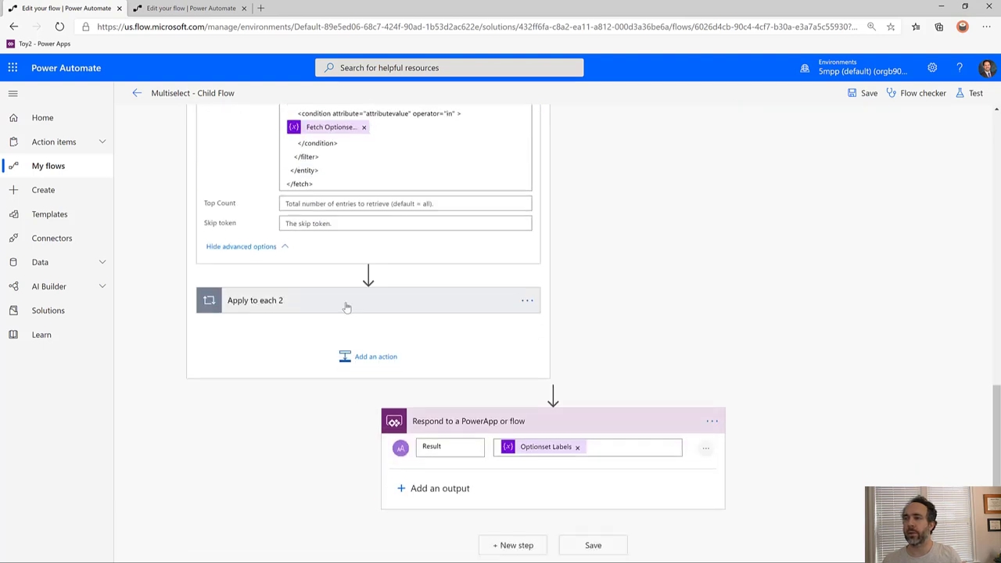
click(346, 305)
scroll(368, 344, down, 2)
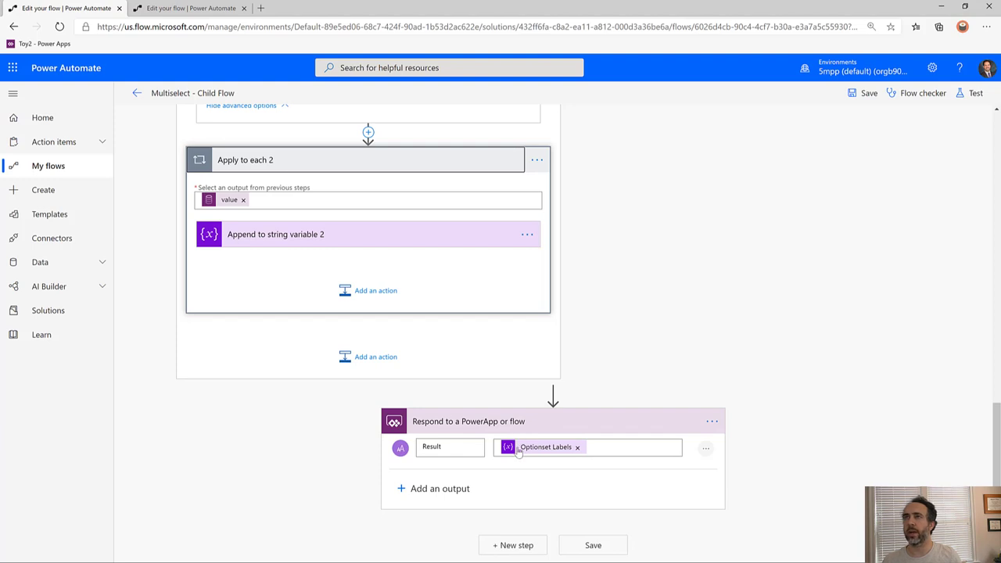
Step: Switch to the Pizza Order - Parent Flow and review its Run a Child Flow inputs and the Result token in the email body
click(190, 7)
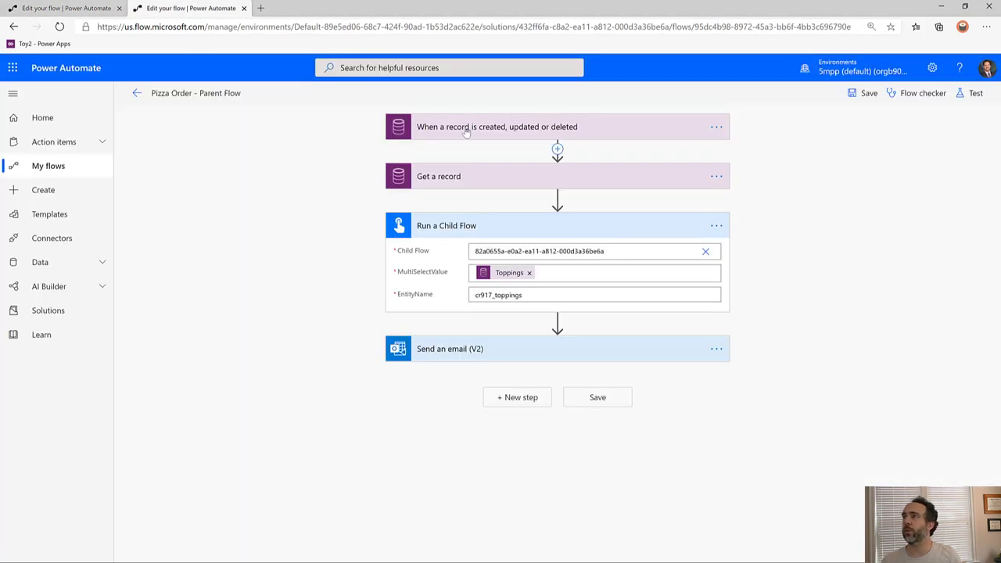
click(472, 179)
click(473, 179)
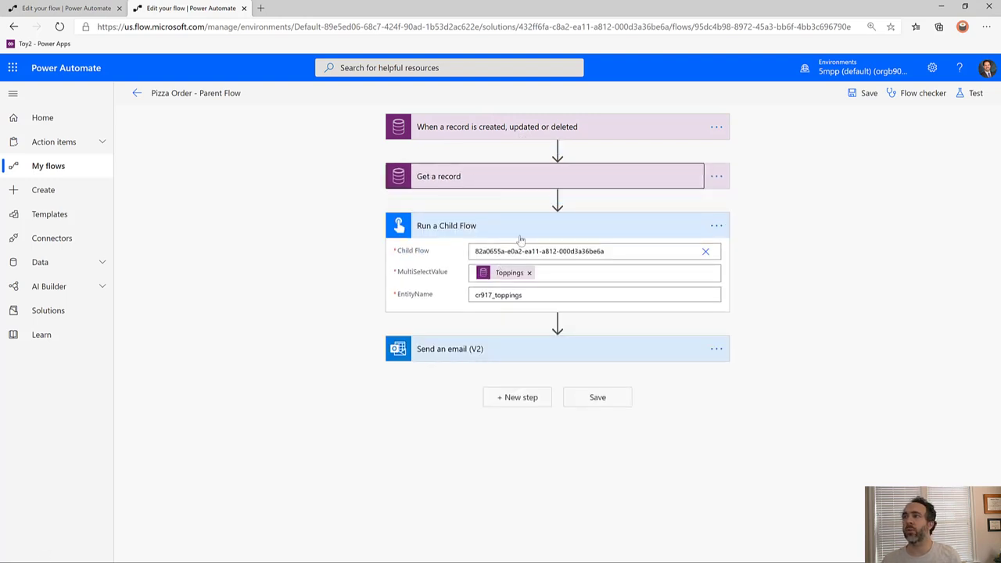
mouse_move(505, 279)
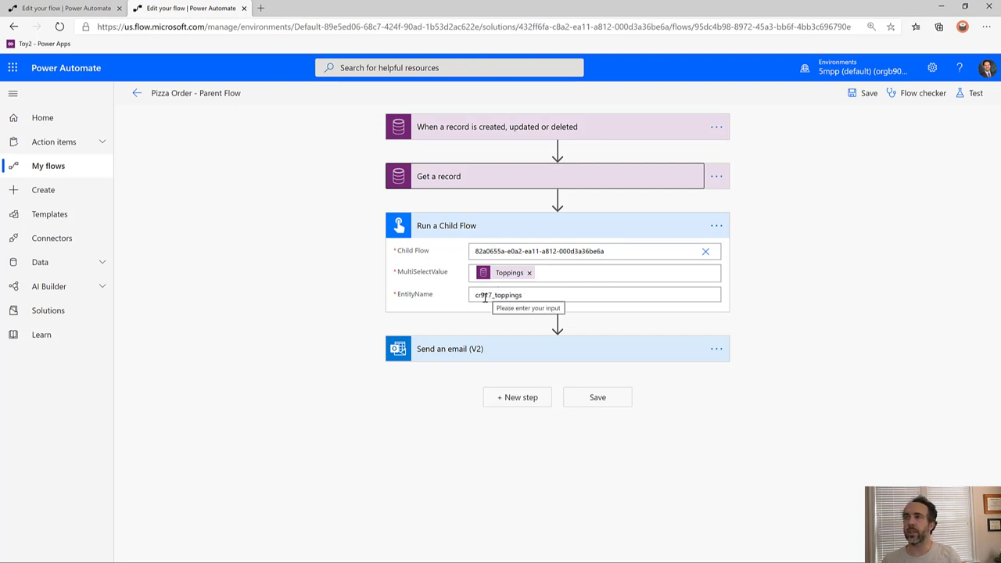
click(480, 350)
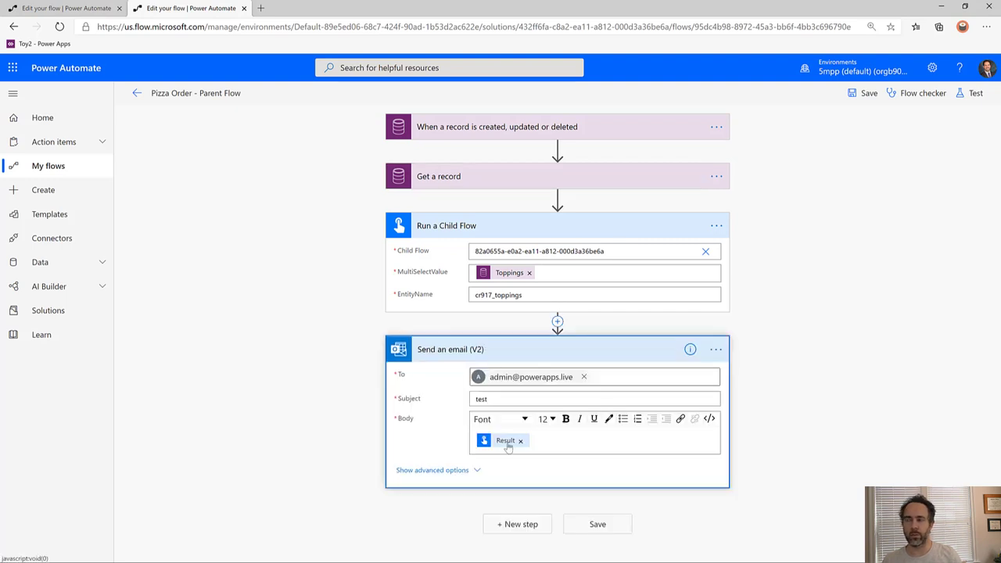
mouse_move(506, 445)
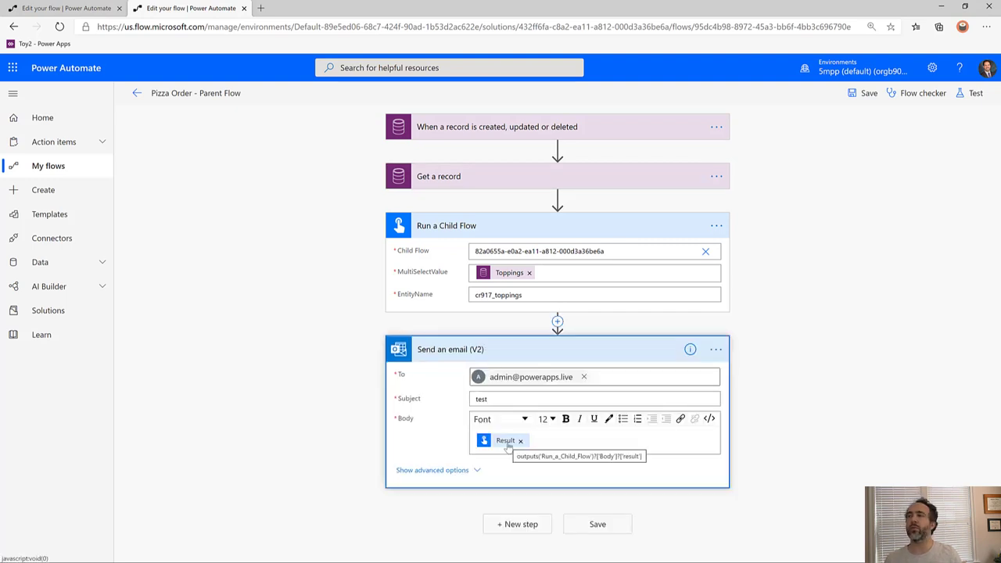